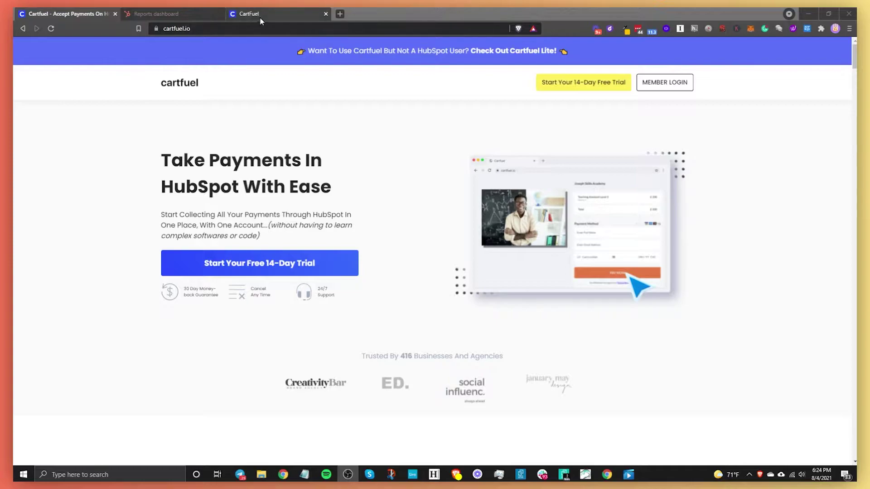
Step: In the CartFuel dashboard, review the Payment Gateways settings
{"action": "left_click_drag", "start_coordinate": [257, 13], "coordinate": [154, 14]}
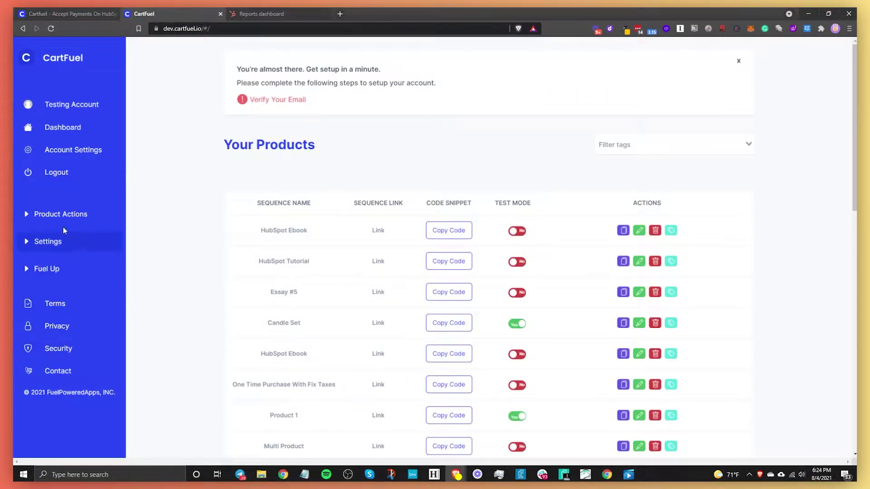
{"action": "left_click", "coordinate": [47, 241]}
{"action": "left_click", "coordinate": [71, 262]}
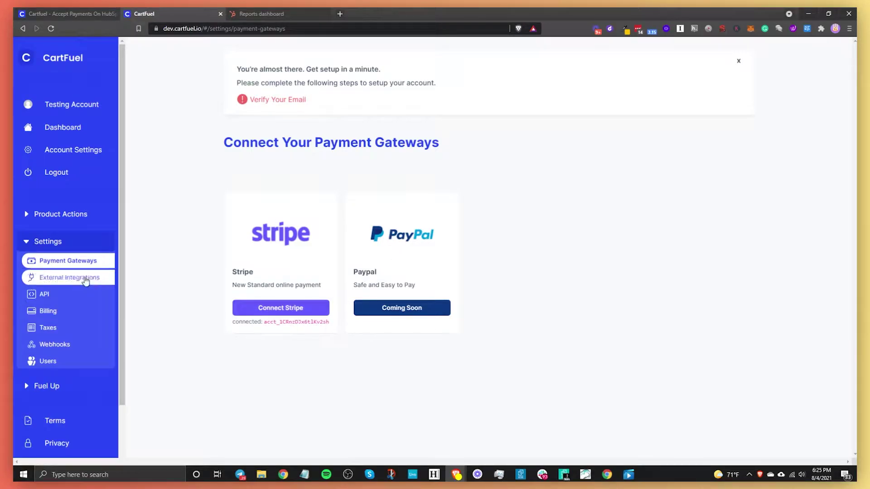
Step: Start the HubSpot connection from External Integrations, then close the authorization page
{"action": "left_click", "coordinate": [53, 278]}
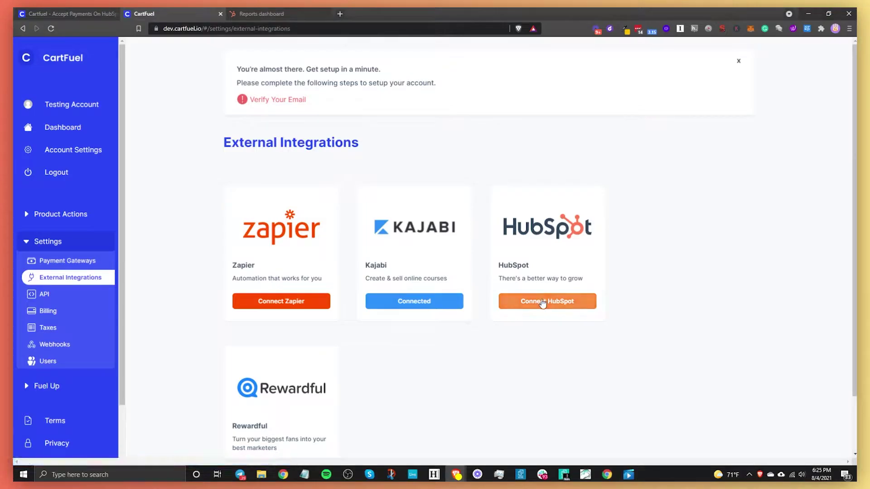
{"action": "left_click", "coordinate": [543, 302]}
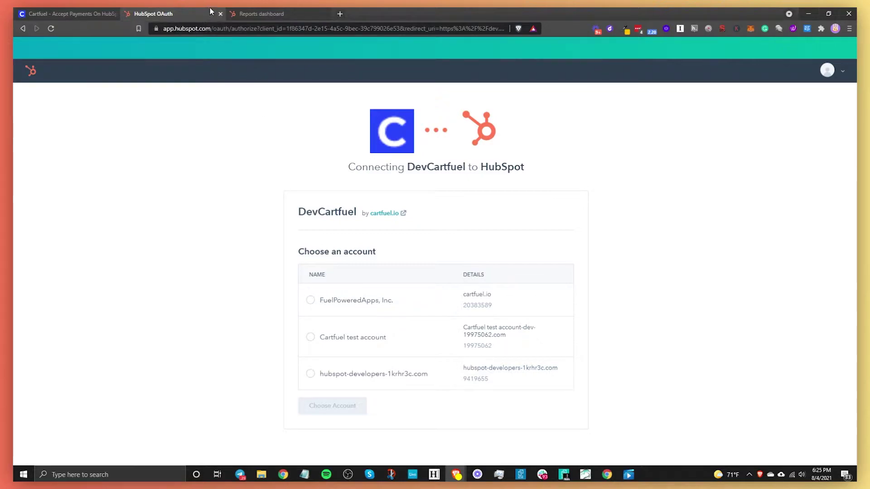
{"action": "left_click", "coordinate": [221, 14]}
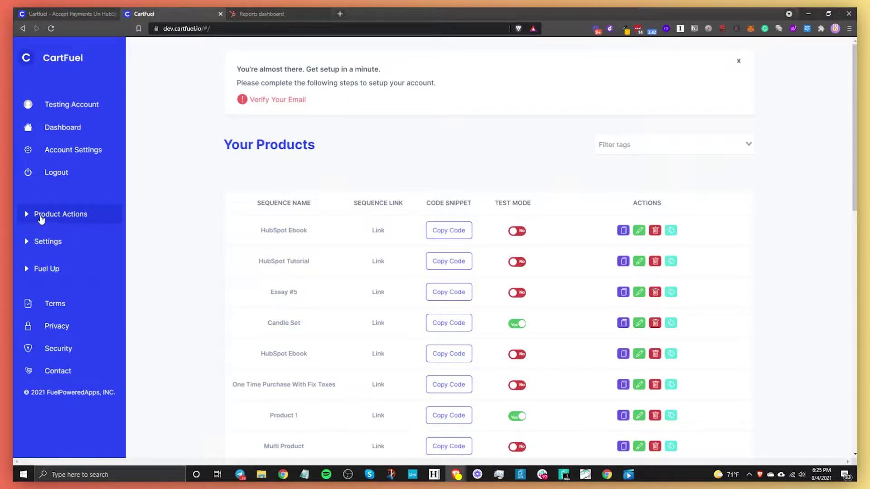
Step: Create a new product sequence named 'Ticket Selling Event'
{"action": "left_click", "coordinate": [41, 219]}
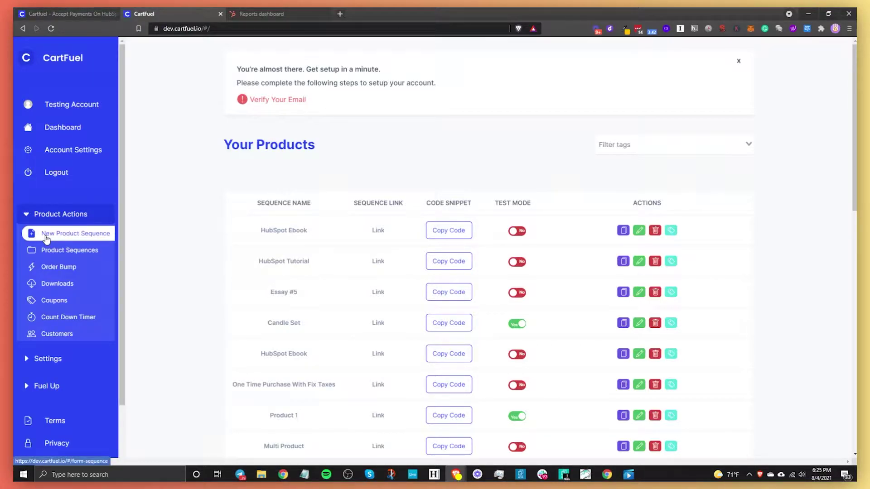
{"action": "left_click", "coordinate": [46, 233]}
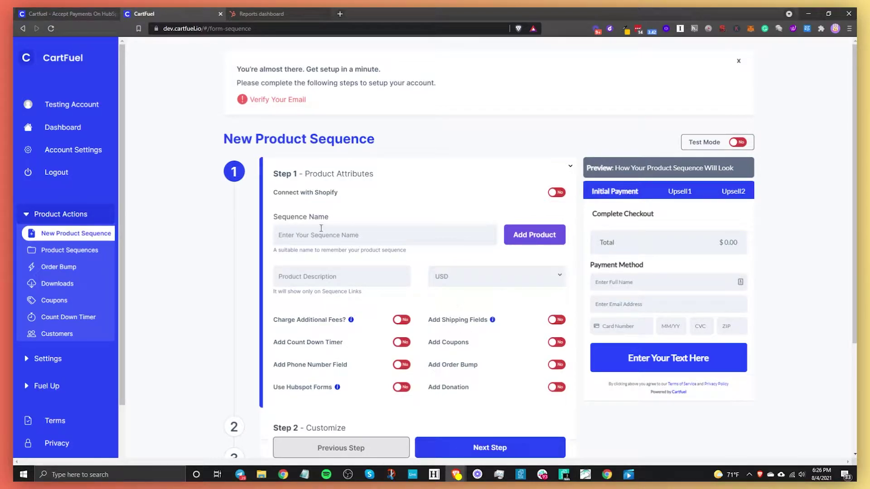
{"action": "left_click", "coordinate": [326, 236]}
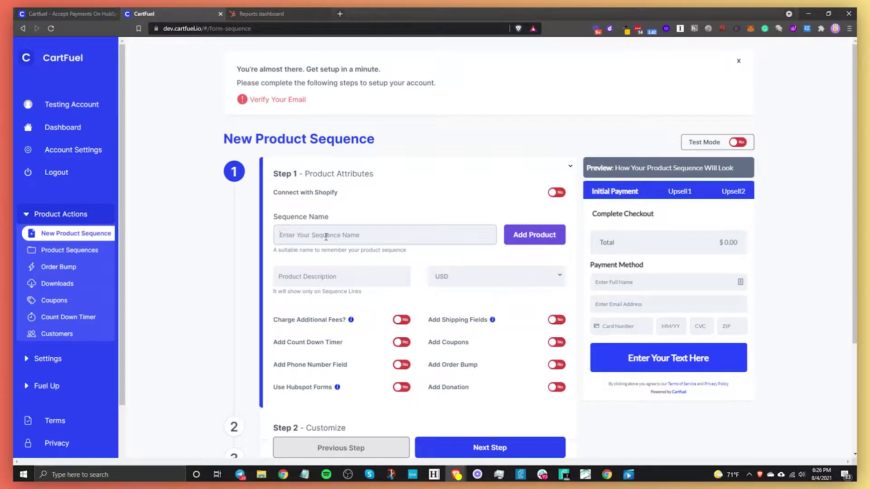
{"action": "type", "text": "Ticket Selling Event"}
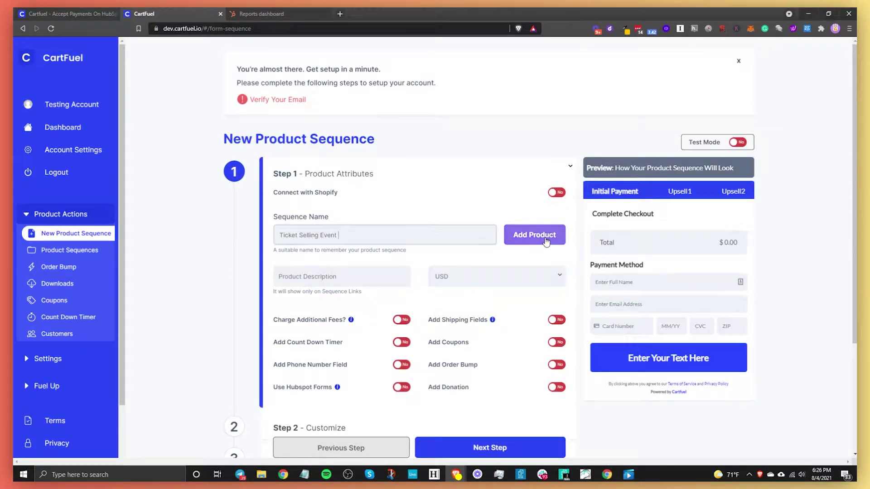
{"action": "left_click", "coordinate": [546, 237]}
Step: Name the new product 'HubSpot Ticket' and set its price to 100
{"action": "left_click", "coordinate": [349, 136]}
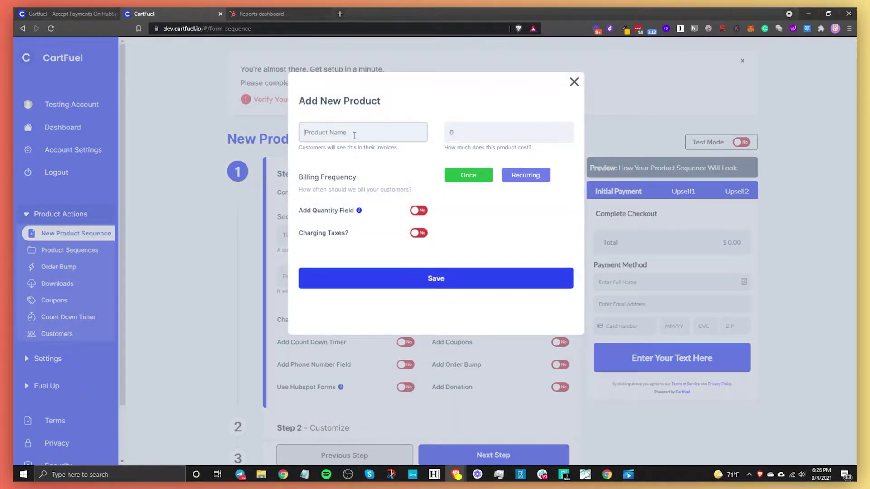
{"action": "type", "text": "HubSpot Ticket"}
{"action": "left_click_drag", "start_coordinate": [466, 130], "coordinate": [445, 127]}
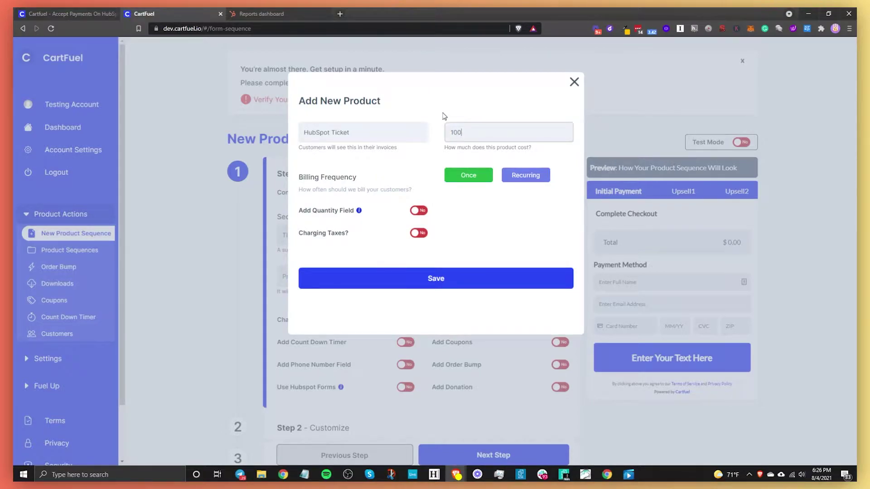
Step: Try recurring billing with a 2-month expiration, then revert to a one-time charge and save
{"action": "left_click", "coordinate": [508, 178]}
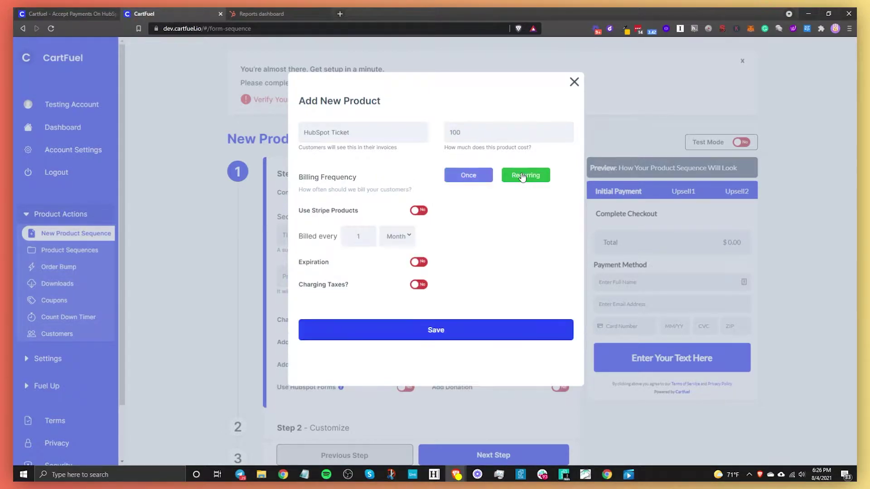
{"action": "left_click", "coordinate": [419, 211]}
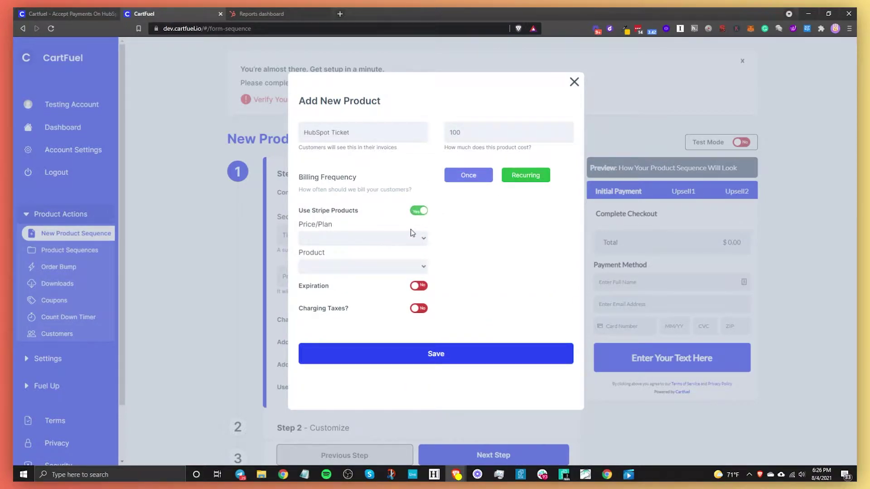
{"action": "left_click", "coordinate": [421, 212]}
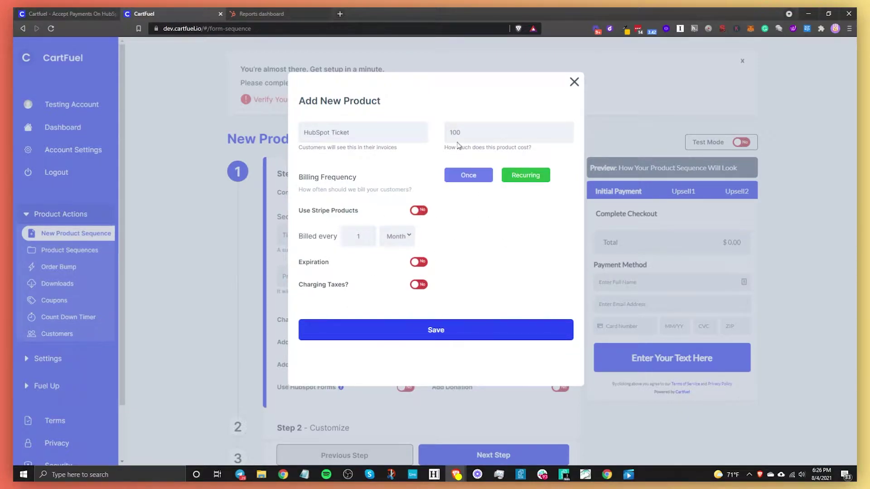
{"action": "left_click", "coordinate": [417, 263]}
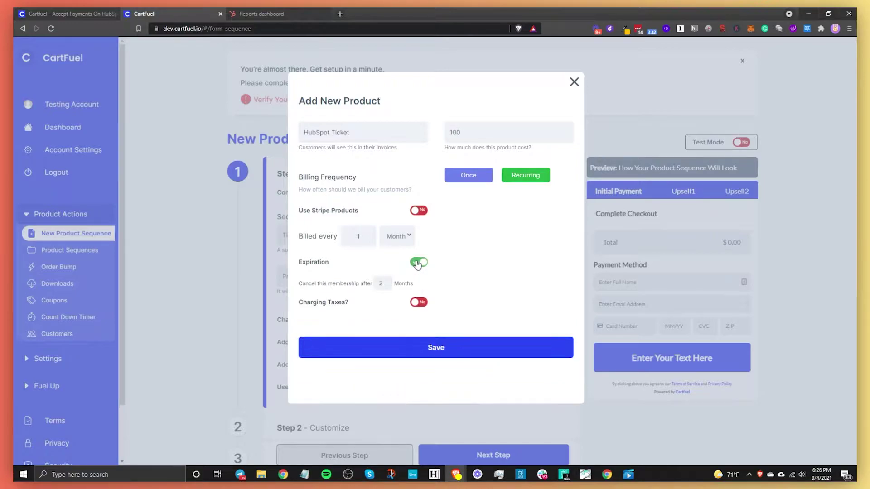
{"action": "left_click", "coordinate": [388, 284]}
{"action": "key", "text": "BackSpace"}
{"action": "type", "text": "2"}
{"action": "left_click", "coordinate": [419, 263]}
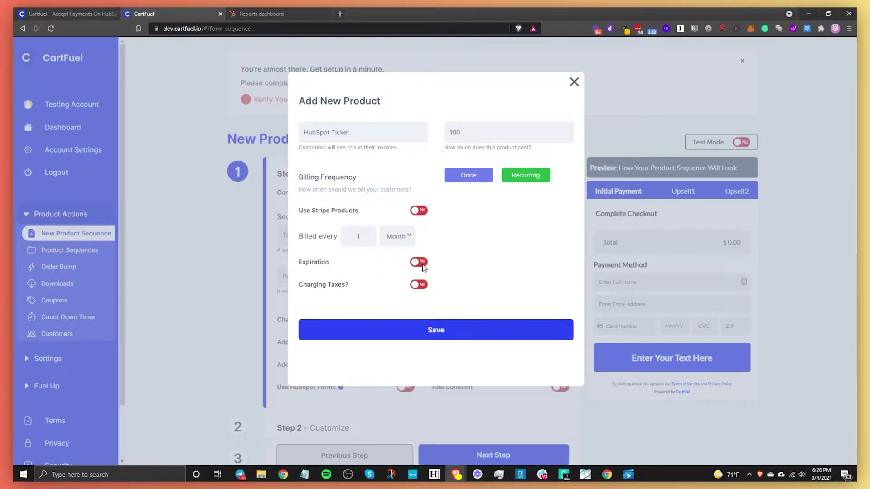
{"action": "left_click", "coordinate": [464, 176]}
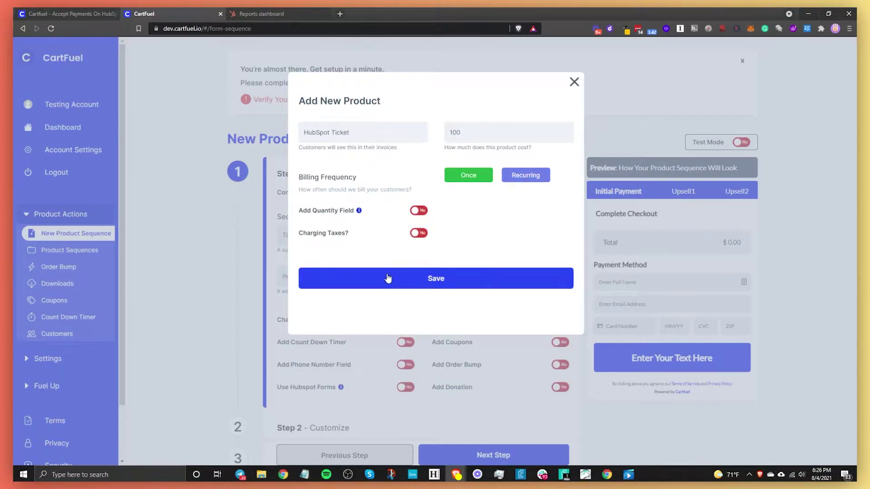
{"action": "left_click", "coordinate": [388, 278]}
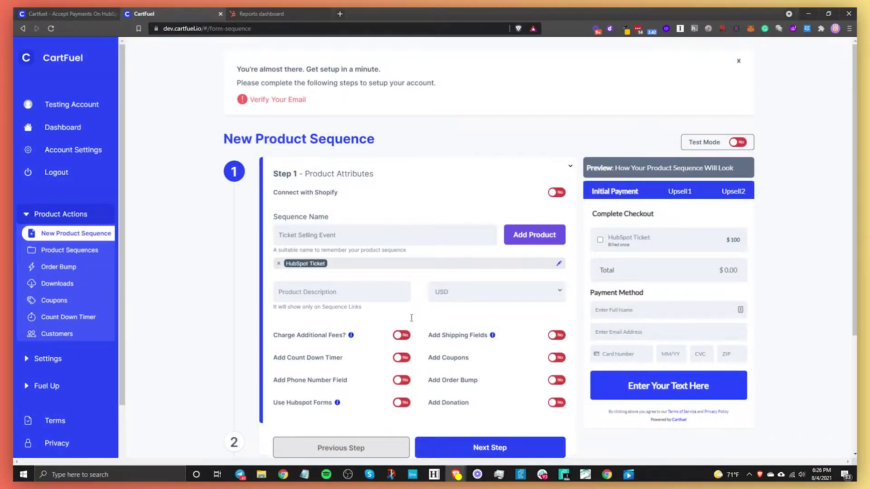
Step: Enable the quantity field on HubSpot Ticket and test it in the preview
{"action": "left_click", "coordinate": [558, 264]}
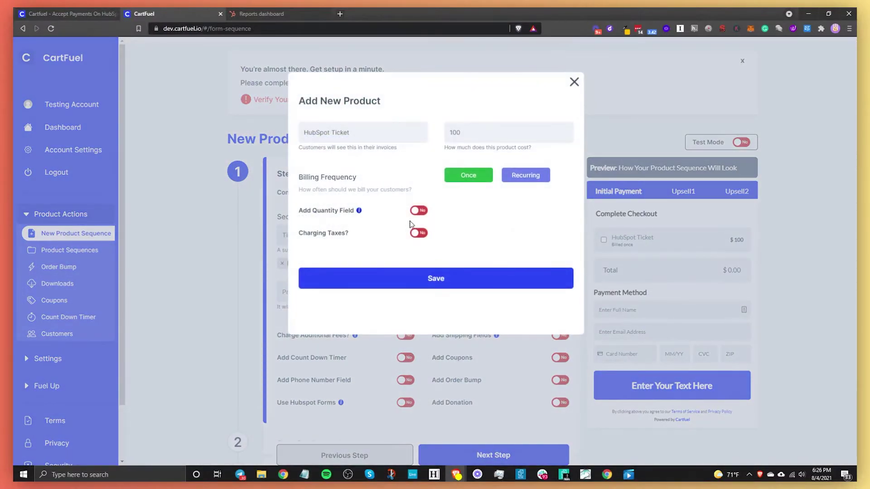
{"action": "left_click", "coordinate": [417, 211]}
{"action": "left_click", "coordinate": [409, 277]}
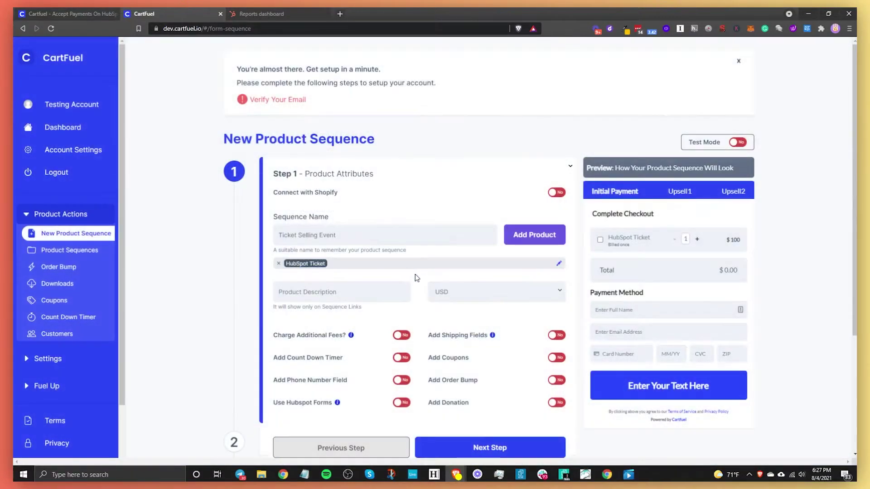
{"action": "left_click", "coordinate": [697, 239]}
{"action": "left_click", "coordinate": [674, 239]}
Step: Add a 'HubSpot Ticket VIP' product at $997 with a quantity field
{"action": "left_click", "coordinate": [564, 239]}
{"action": "left_click", "coordinate": [358, 139]}
{"action": "type", "text": "HubSpot Ticket VIP"}
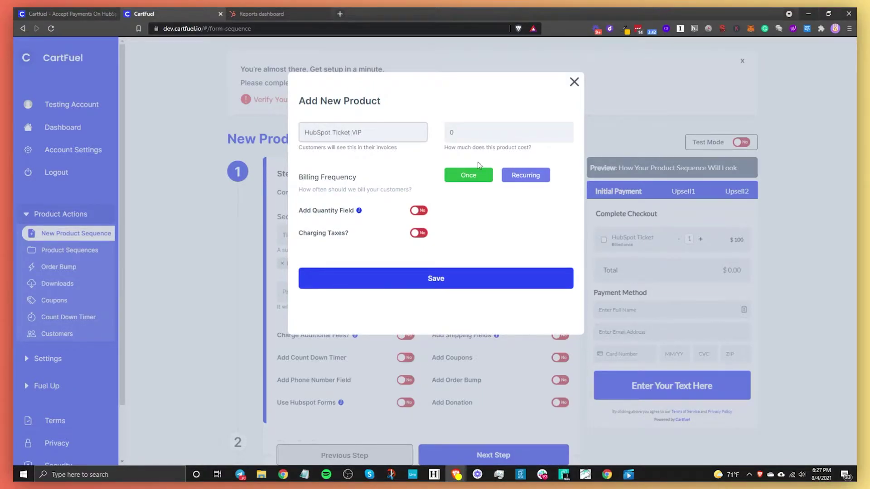
{"action": "left_click", "coordinate": [495, 129]}
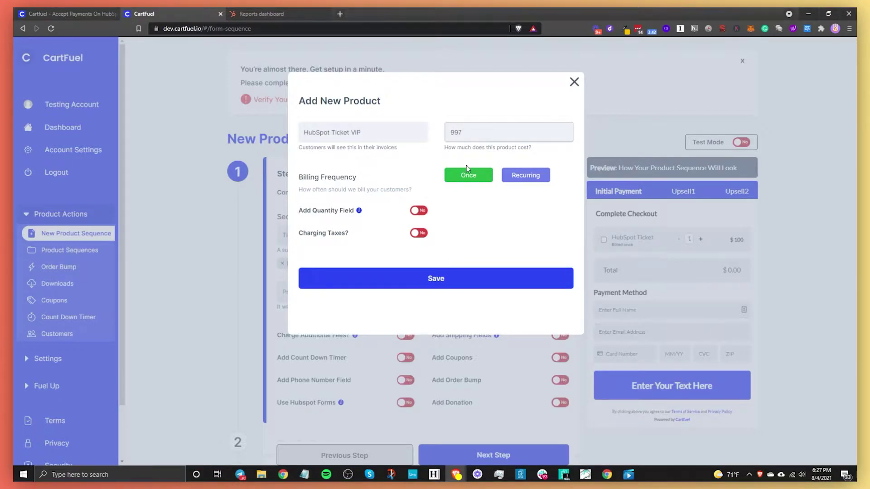
{"action": "left_click", "coordinate": [418, 210]}
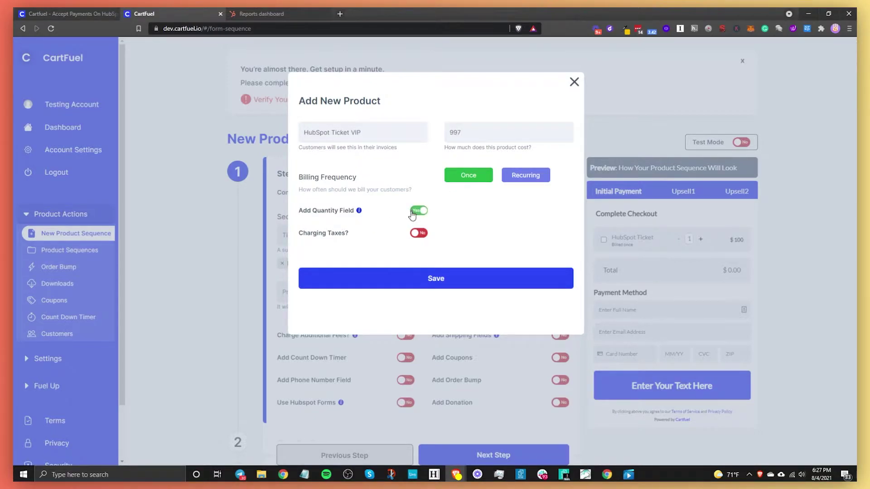
{"action": "left_click", "coordinate": [436, 279]}
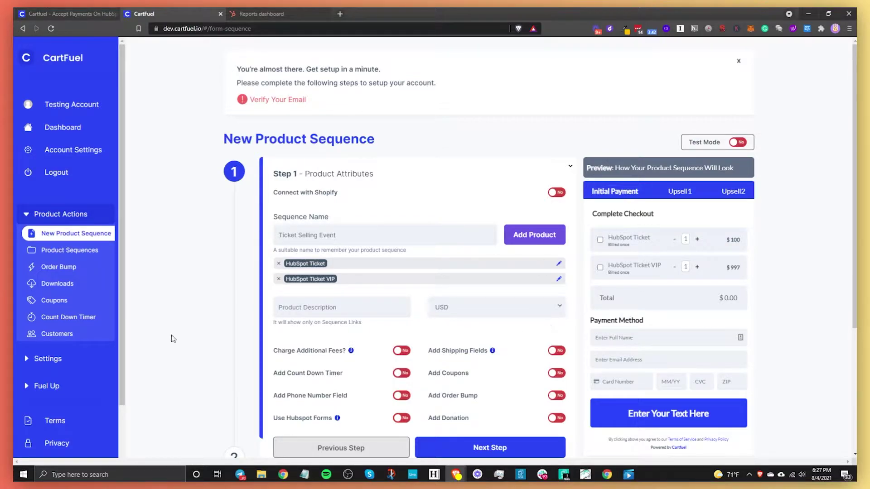
Step: Add a 'Service Fee' of 5 as an additional checkout charge
{"action": "scroll", "coordinate": [367, 349], "scroll_direction": "down", "scroll_amount": 1}
{"action": "scroll", "coordinate": [366, 352], "scroll_direction": "down", "scroll_amount": 3}
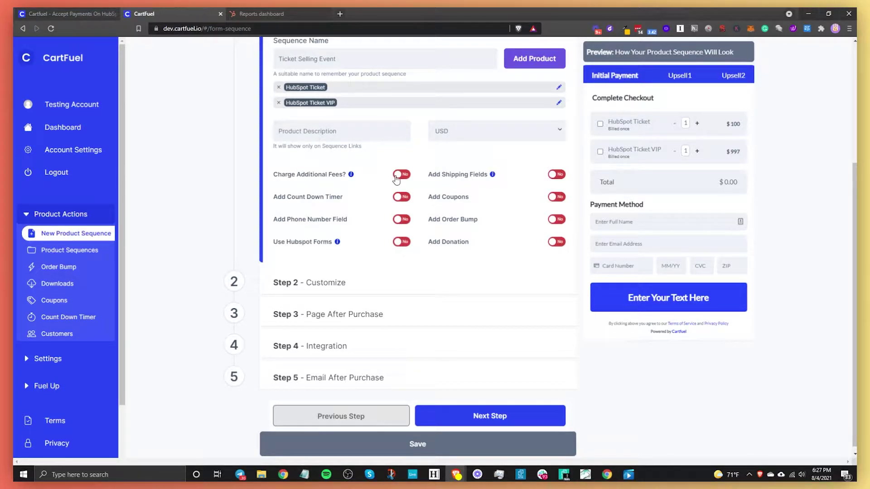
{"action": "left_click", "coordinate": [398, 175]}
{"action": "type", "text": "Service Fee"}
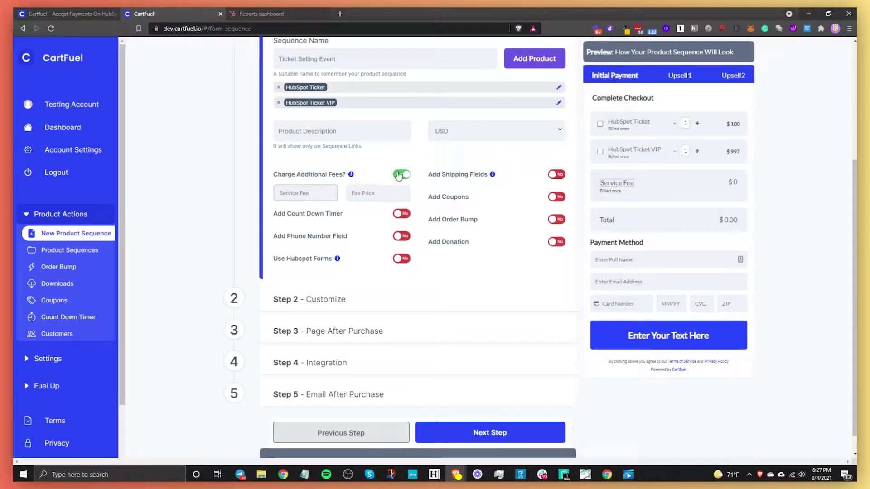
{"action": "left_click", "coordinate": [391, 195]}
{"action": "type", "text": "5"}
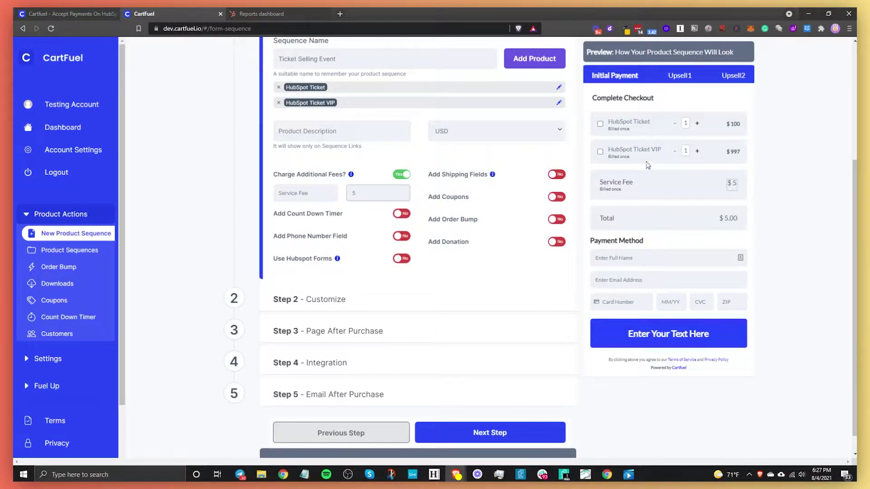
{"action": "left_click", "coordinate": [600, 124]}
{"action": "left_click", "coordinate": [600, 124]}
Step: Require a phone number field, and try the Favorite Food HubSpot form before removing it
{"action": "left_click", "coordinate": [401, 236]}
{"action": "left_click", "coordinate": [630, 78]}
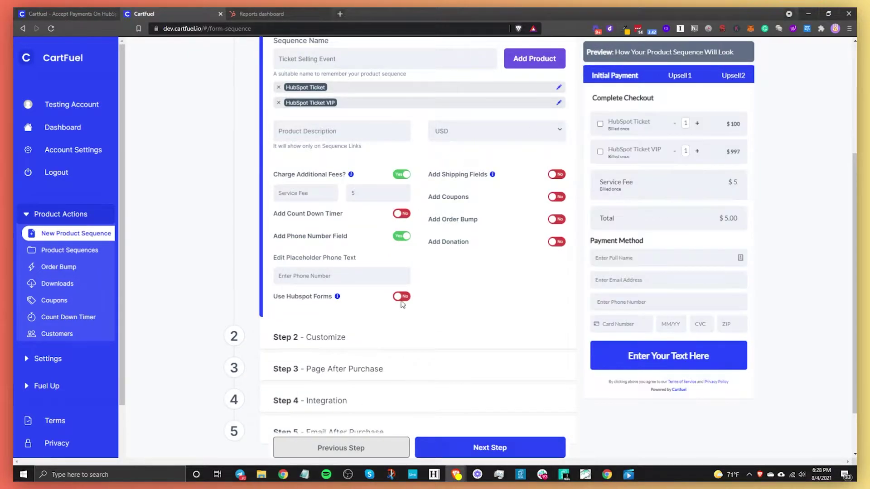
{"action": "left_click", "coordinate": [401, 297]}
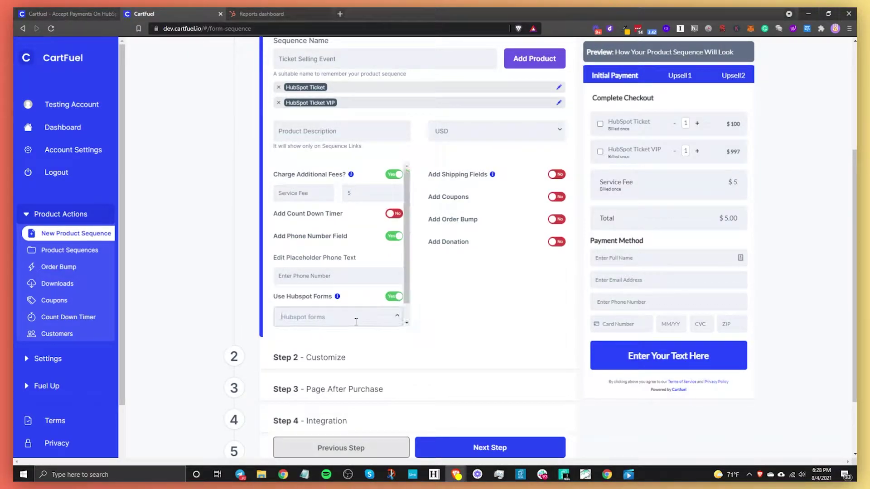
{"action": "left_click", "coordinate": [358, 317]}
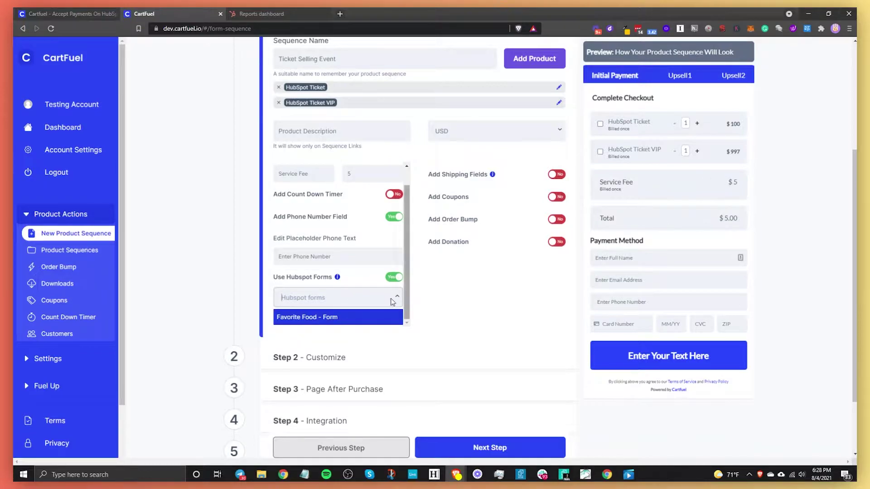
{"action": "left_click", "coordinate": [302, 319]}
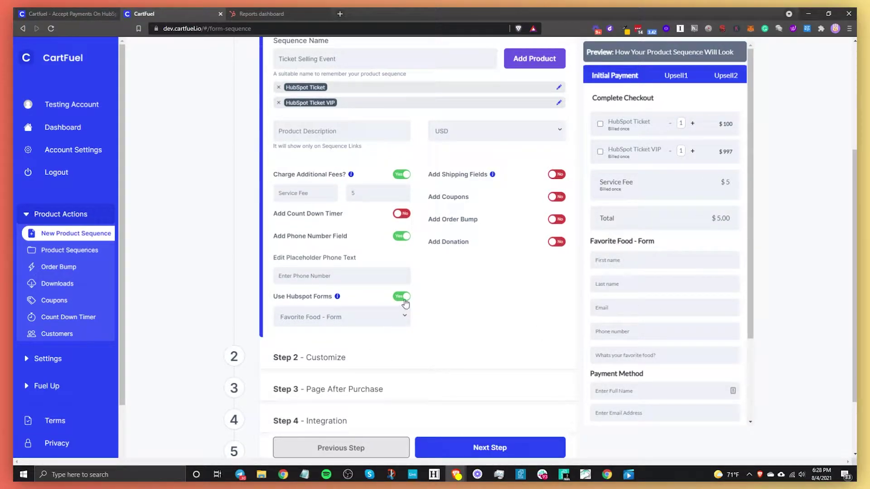
{"action": "left_click", "coordinate": [402, 296]}
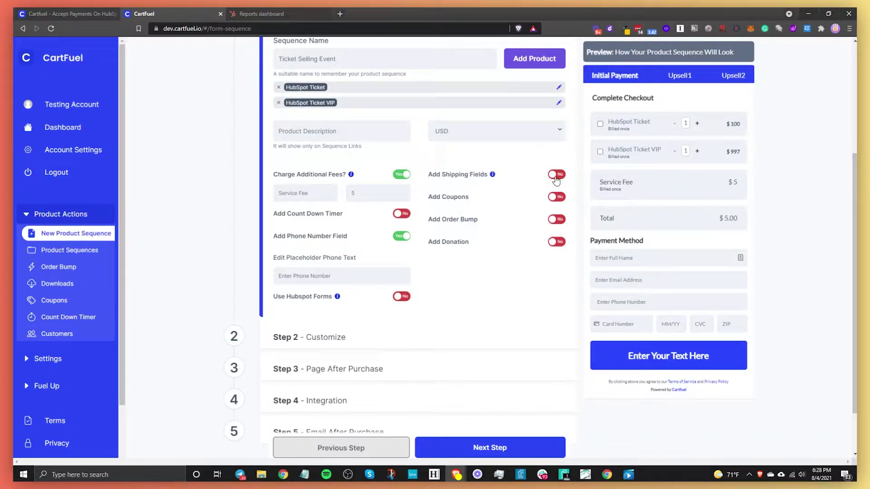
Step: Test the shipping fields, then enable coupon codes on the checkout
{"action": "left_click", "coordinate": [556, 176]}
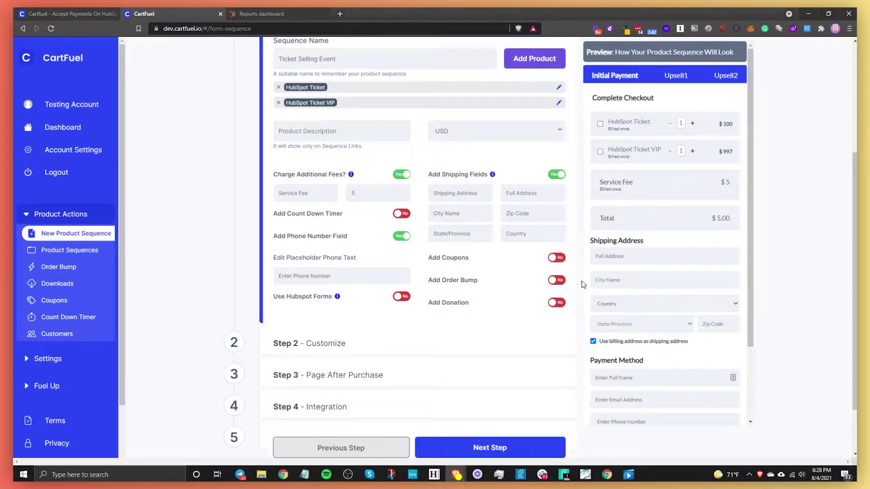
{"action": "left_click", "coordinate": [559, 177]}
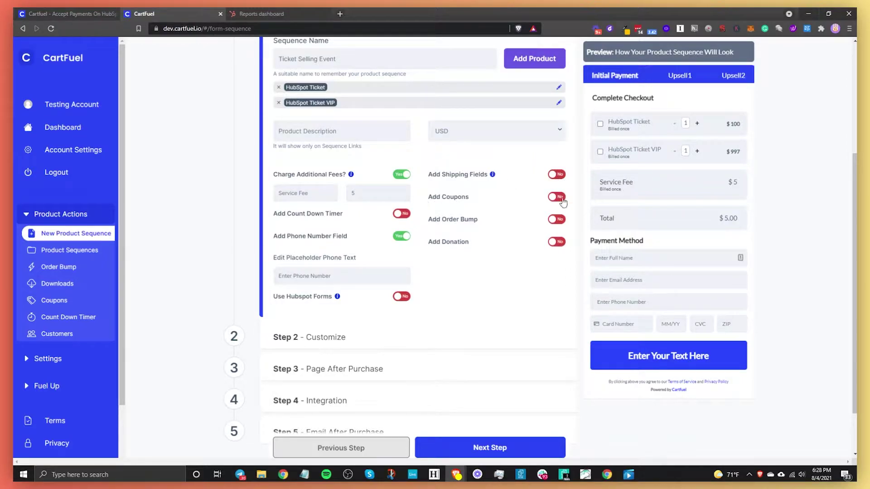
{"action": "left_click", "coordinate": [558, 198]}
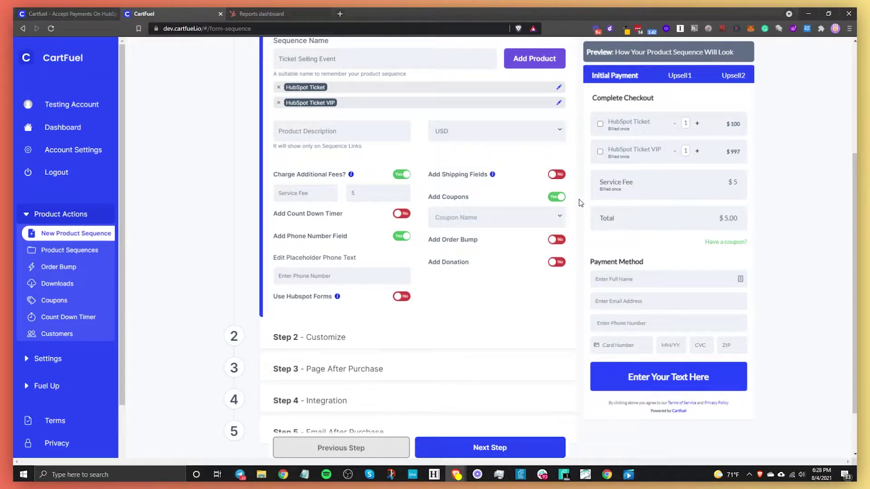
Step: Try the Bump and audiobook order bump offers, then remove the order bump
{"action": "left_click", "coordinate": [556, 240]}
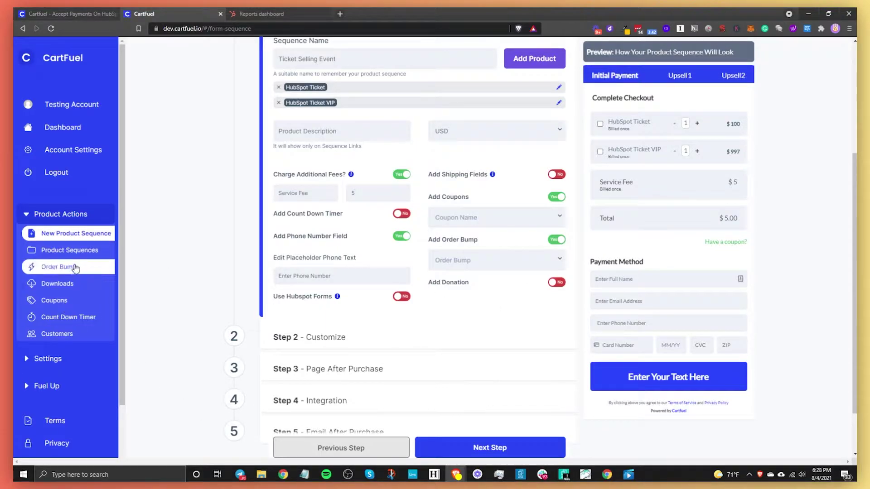
{"action": "left_click", "coordinate": [499, 260]}
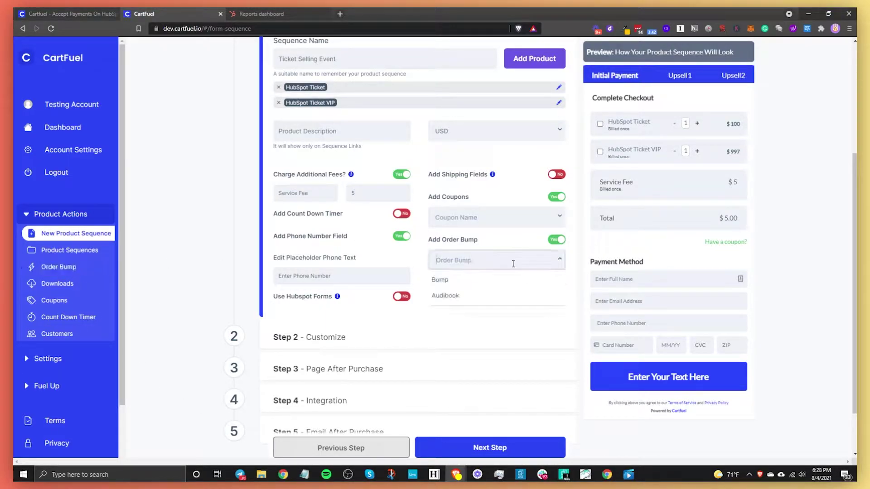
{"action": "left_click", "coordinate": [458, 280]}
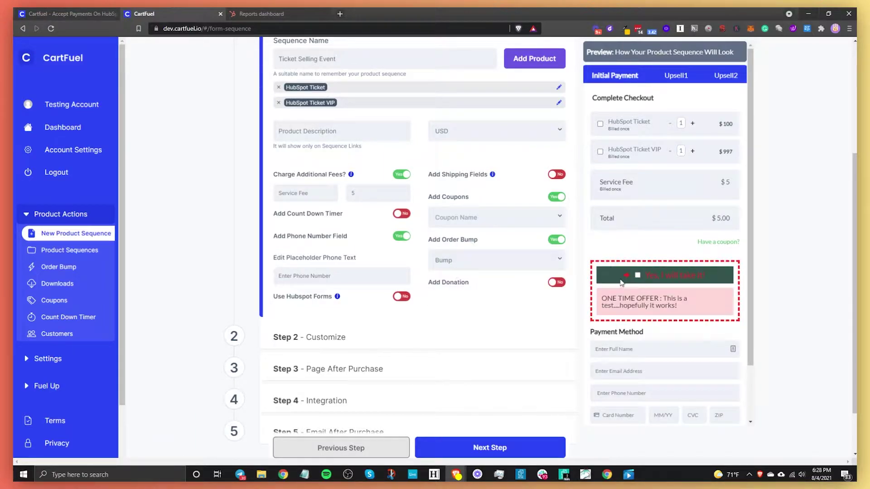
{"action": "left_click", "coordinate": [638, 276]}
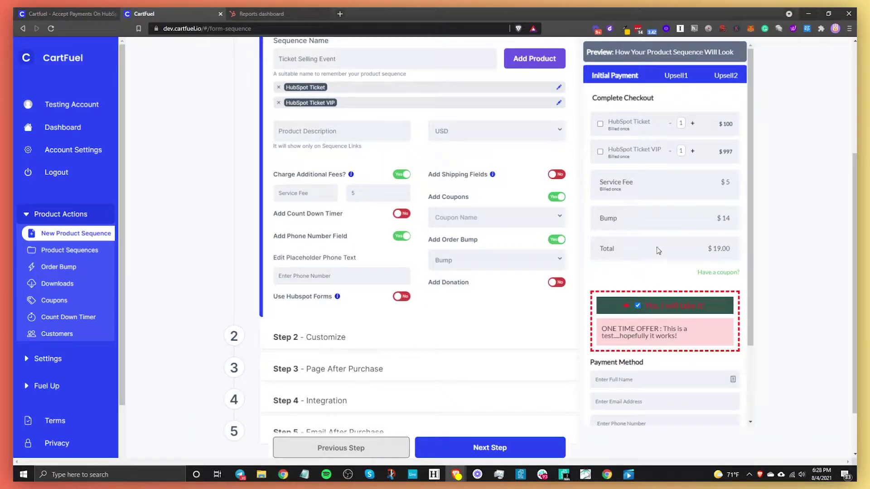
{"action": "left_click", "coordinate": [498, 260]}
{"action": "left_click", "coordinate": [453, 297]}
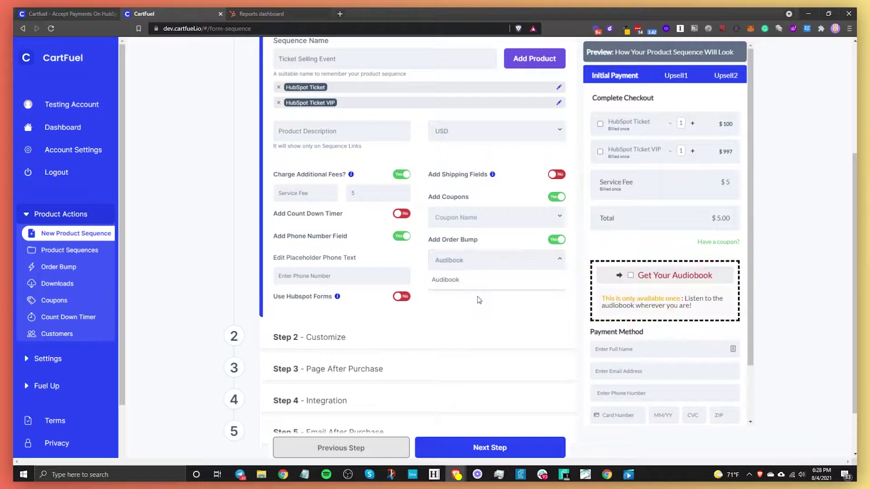
{"action": "left_click", "coordinate": [630, 306]}
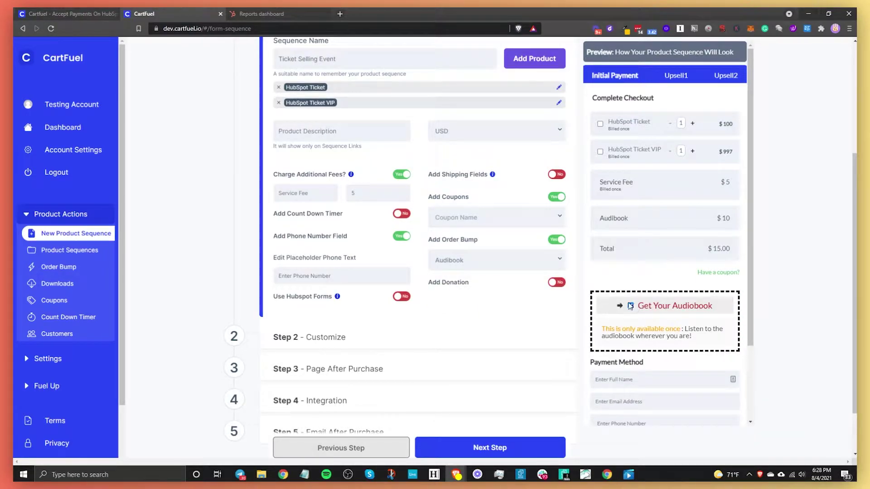
{"action": "left_click", "coordinate": [561, 241]}
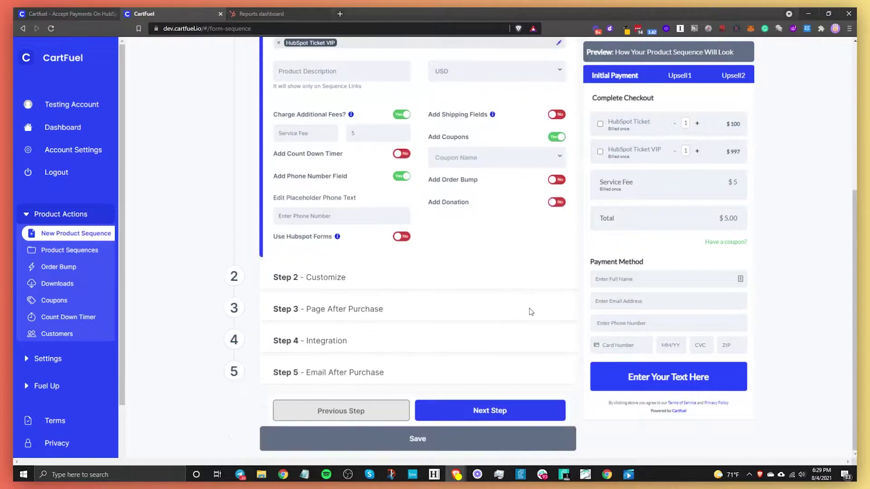
Step: Advance to Step 2 - Customize
{"action": "scroll", "coordinate": [528, 311], "scroll_direction": "down", "scroll_amount": 1}
{"action": "scroll", "coordinate": [634, 254], "scroll_direction": "up", "scroll_amount": 2}
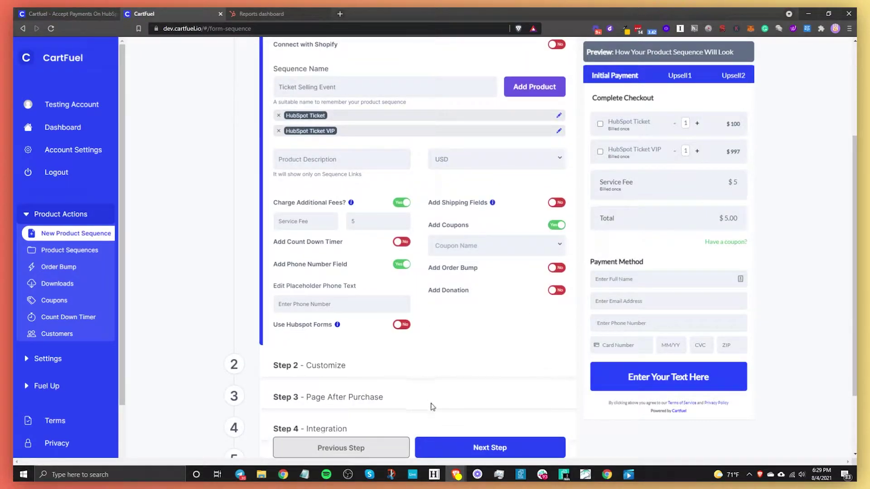
{"action": "scroll", "coordinate": [431, 404], "scroll_direction": "down", "scroll_amount": 2}
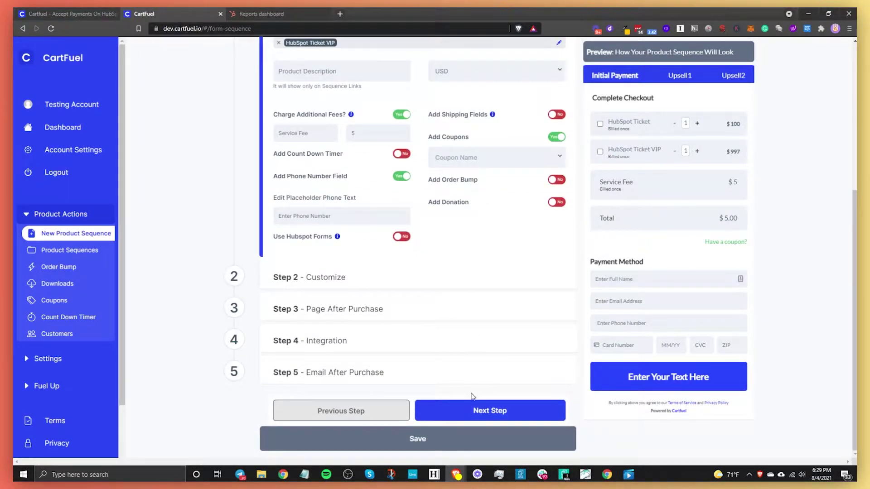
{"action": "left_click", "coordinate": [506, 414]}
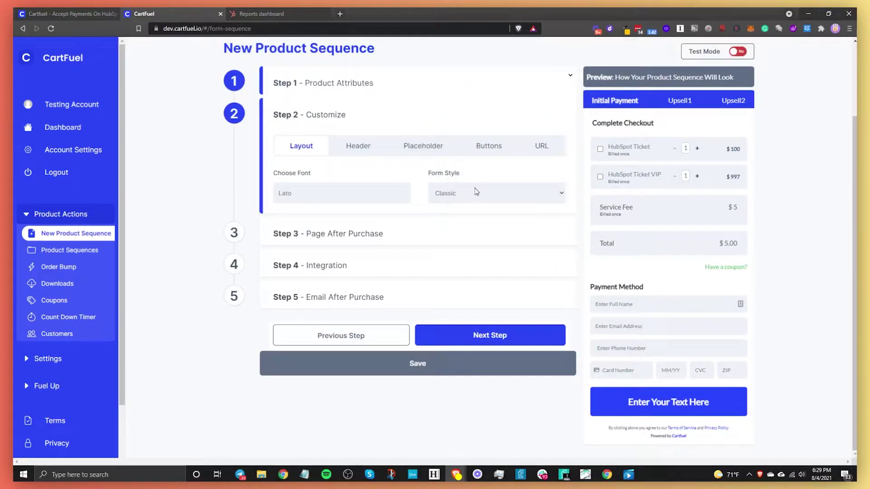
Step: Delete the 'Complete Checkout' header text and set the header text colour to blue #335bbe
{"action": "left_click", "coordinate": [357, 146]}
{"action": "left_click_drag", "start_coordinate": [368, 186], "coordinate": [184, 202]}
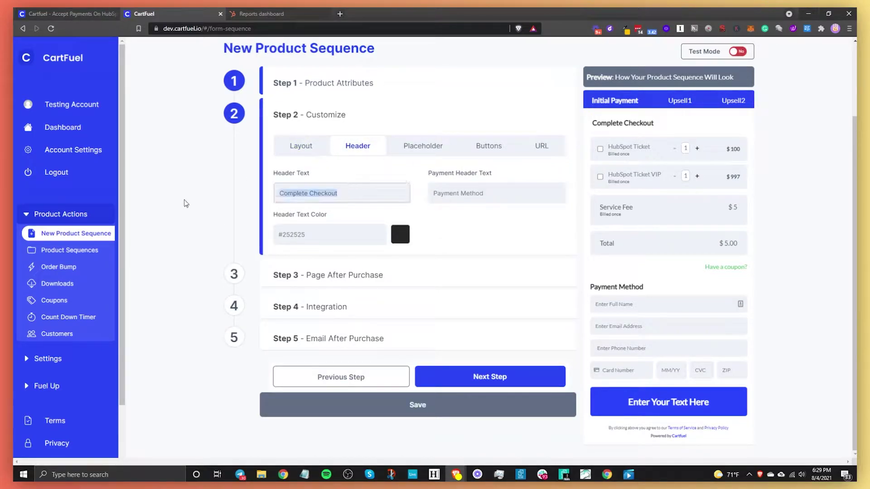
{"action": "key", "text": "BackSpace"}
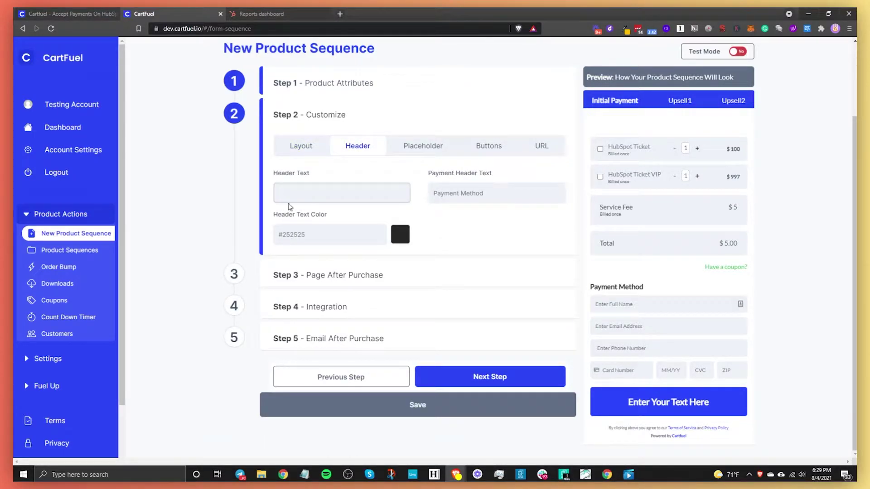
{"action": "left_click_drag", "start_coordinate": [491, 190], "coordinate": [371, 195]}
{"action": "left_click", "coordinate": [330, 192]}
{"action": "left_click", "coordinate": [400, 238]}
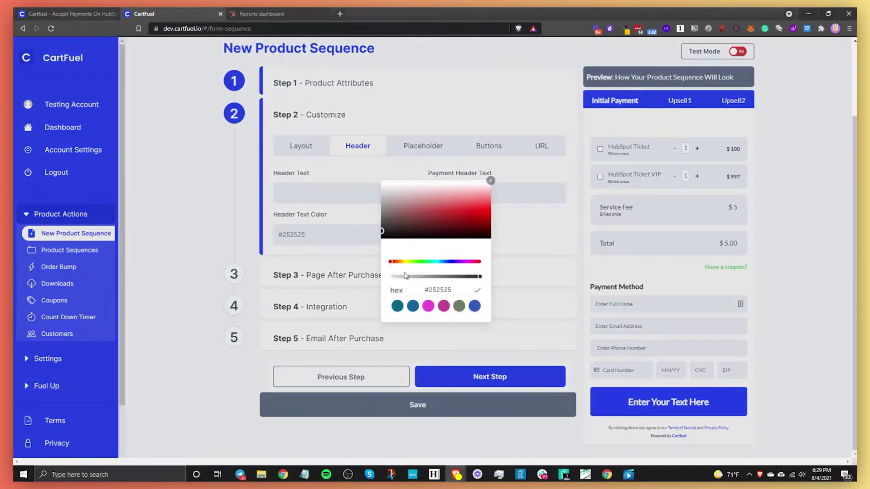
{"action": "left_click", "coordinate": [474, 307]}
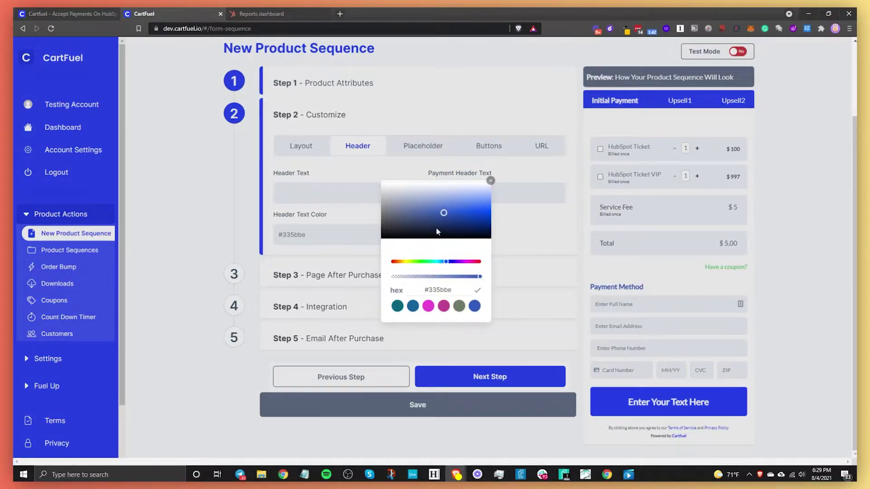
{"action": "left_click", "coordinate": [509, 218]}
Step: Change the name placeholder to 'Enter Your Full Name' and split it into first and last fields
{"action": "left_click", "coordinate": [410, 148]}
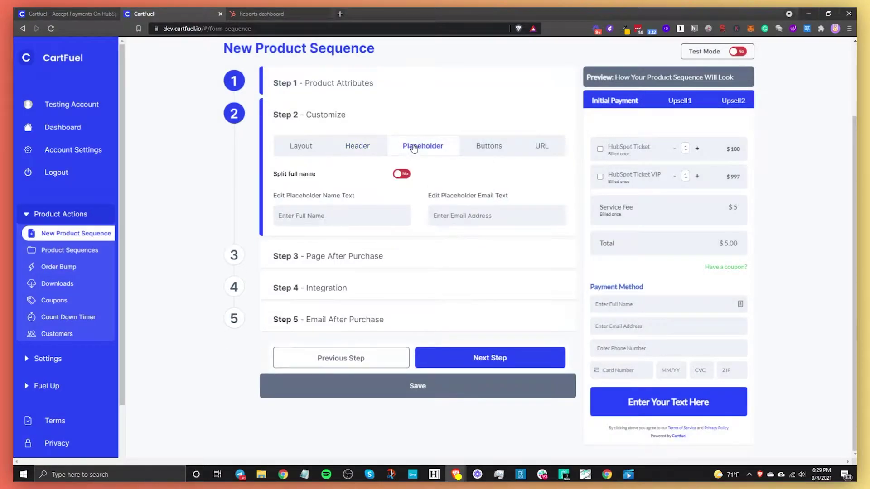
{"action": "left_click", "coordinate": [292, 215]}
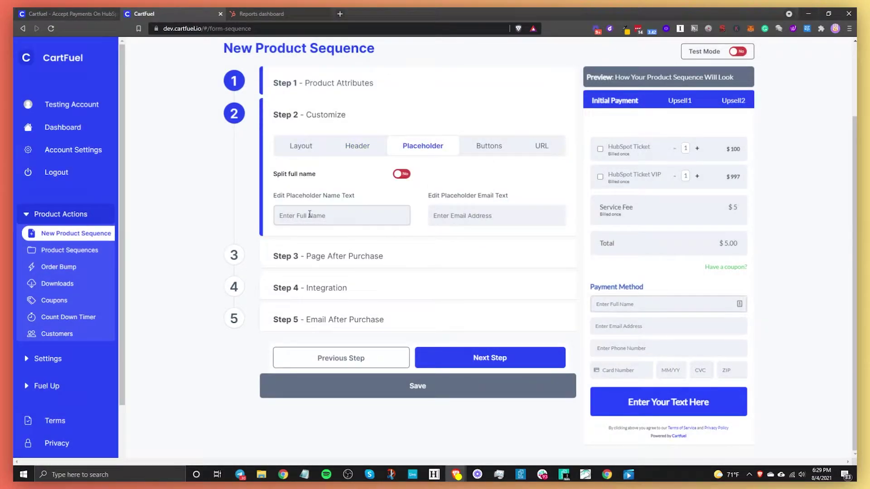
{"action": "type", "text": "Your"}
{"action": "left_click", "coordinate": [397, 175]}
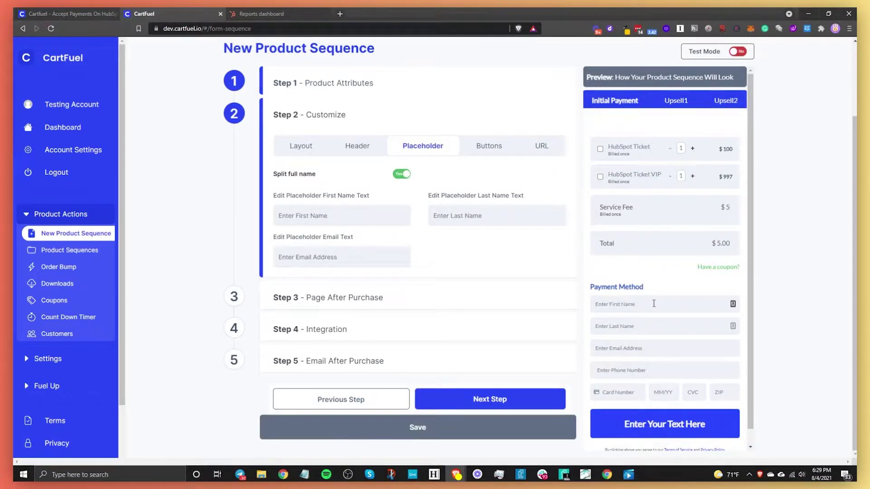
Step: Merge the name fields and set the button text to 'Yes, I want to attend this event!'
{"action": "left_click", "coordinate": [405, 175]}
{"action": "left_click", "coordinate": [476, 153]}
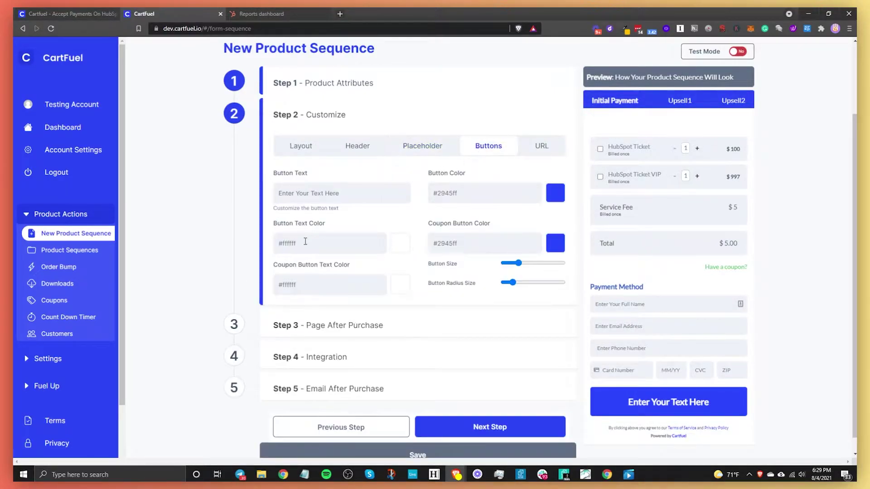
{"action": "left_click_drag", "start_coordinate": [351, 194], "coordinate": [236, 204]}
{"action": "type", "text": "Y"}
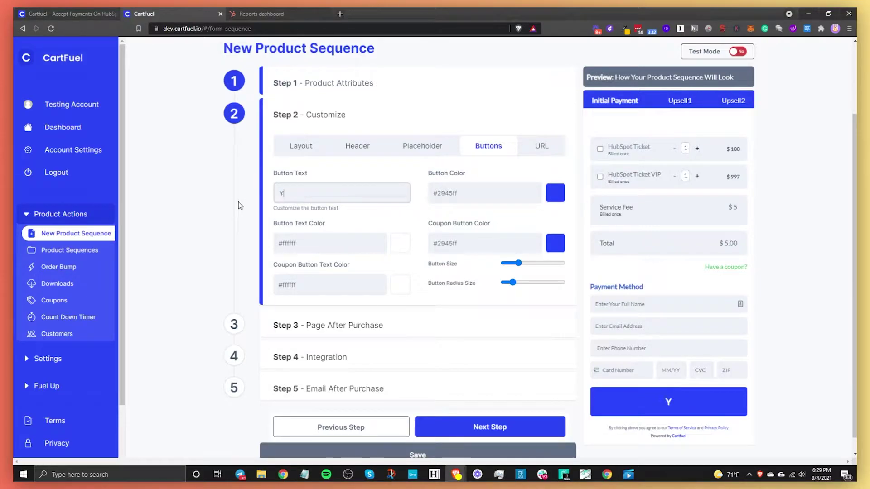
{"action": "type", "text": "es, I want to atte"}
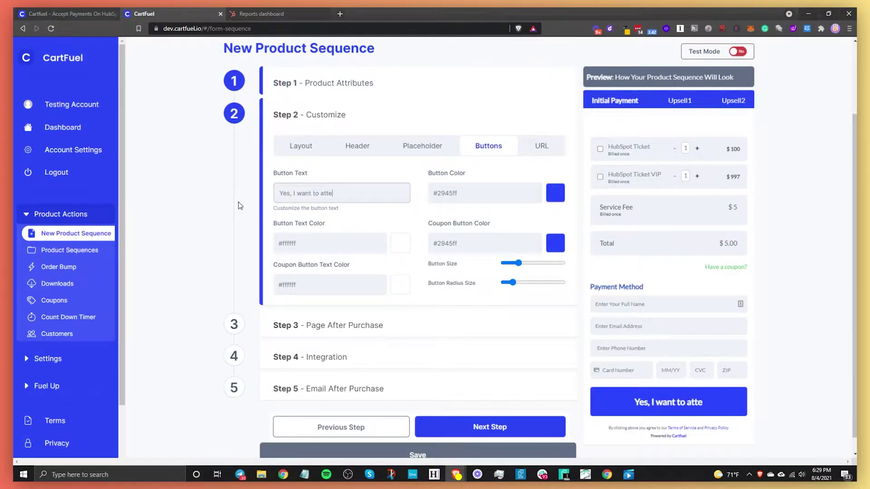
{"action": "type", "text": "nd this event!"}
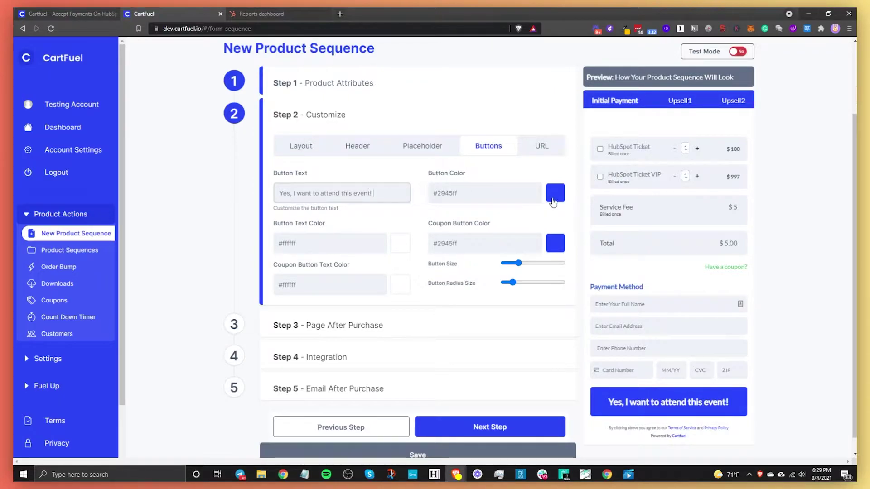
Step: Make the checkout button magenta #ed46d7 and enlarge its size
{"action": "left_click", "coordinate": [553, 202]}
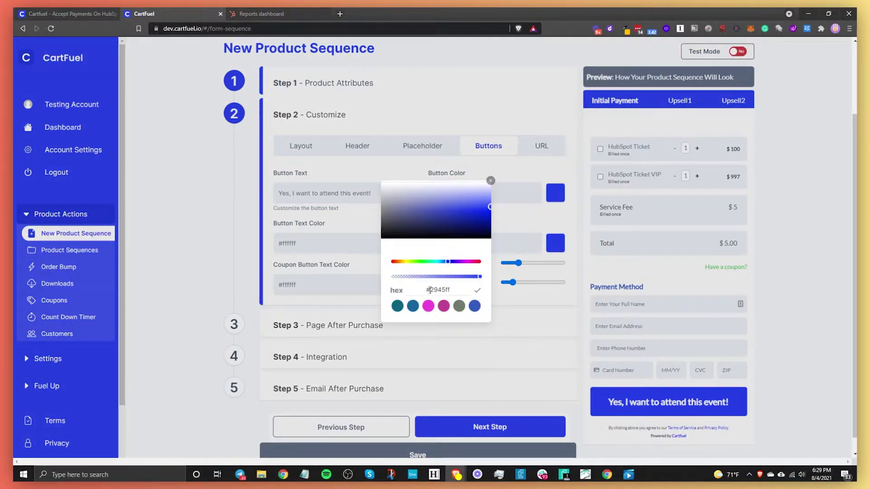
{"action": "left_click", "coordinate": [428, 306]}
{"action": "left_click", "coordinate": [351, 244]}
{"action": "left_click_drag", "start_coordinate": [518, 264], "coordinate": [517, 290]}
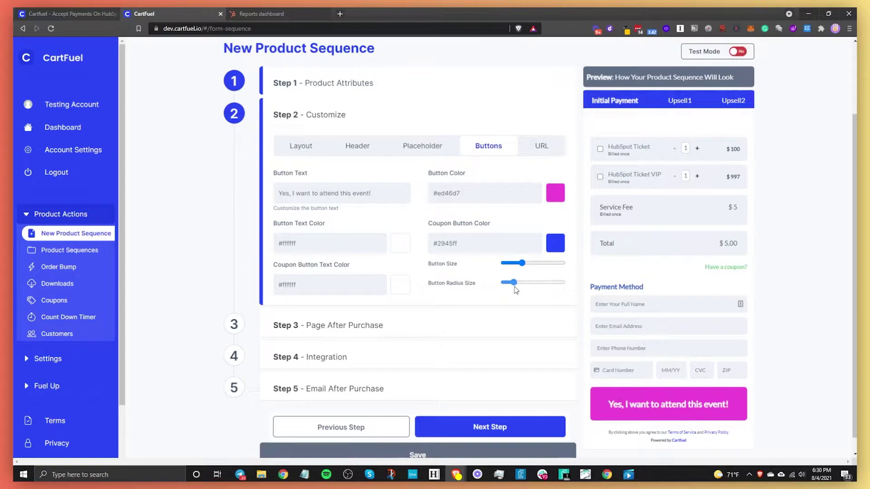
{"action": "scroll", "coordinate": [404, 333], "scroll_direction": "down", "scroll_amount": 2}
{"action": "scroll", "coordinate": [404, 333], "scroll_direction": "up", "scroll_amount": 3}
{"action": "scroll", "coordinate": [404, 334], "scroll_direction": "down", "scroll_amount": 3}
{"action": "scroll", "coordinate": [404, 333], "scroll_direction": "up", "scroll_amount": 2}
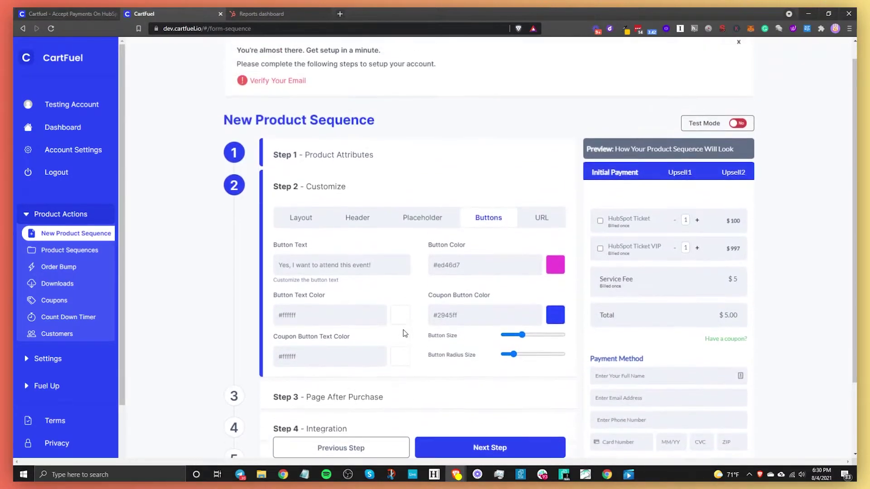
Step: Set the coupon button colour to #c44694, previewing it via the coupon code field
{"action": "left_click", "coordinate": [727, 340]}
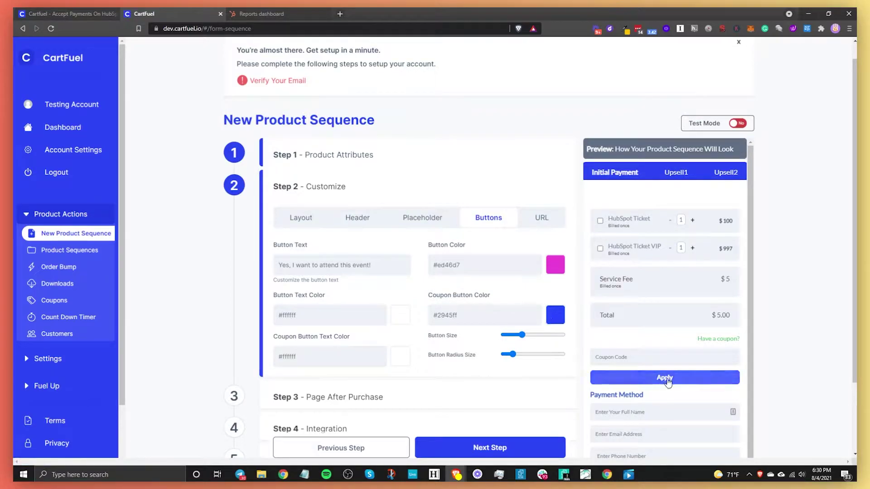
{"action": "left_click", "coordinate": [556, 314]}
{"action": "left_click_drag", "start_coordinate": [442, 226], "coordinate": [438, 204]}
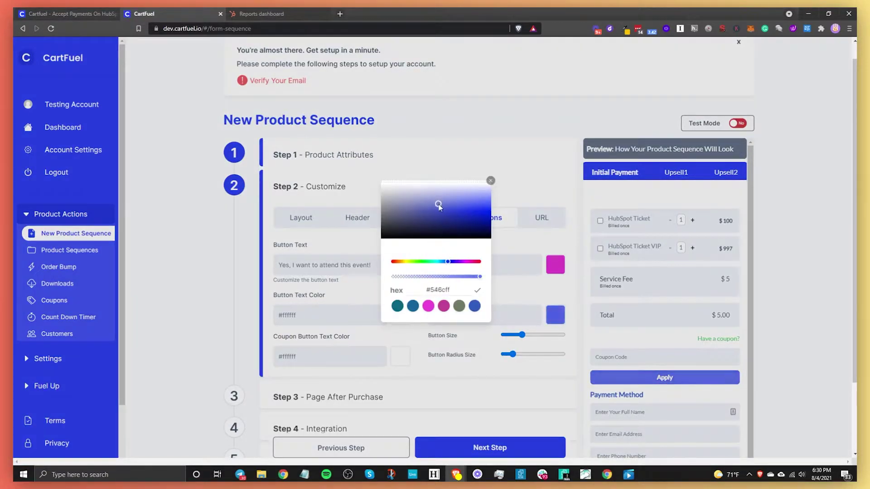
{"action": "left_click", "coordinate": [444, 306]}
{"action": "scroll", "coordinate": [685, 365], "scroll_direction": "down", "scroll_amount": 1}
{"action": "scroll", "coordinate": [684, 364], "scroll_direction": "up", "scroll_amount": 2}
{"action": "left_click", "coordinate": [491, 180]}
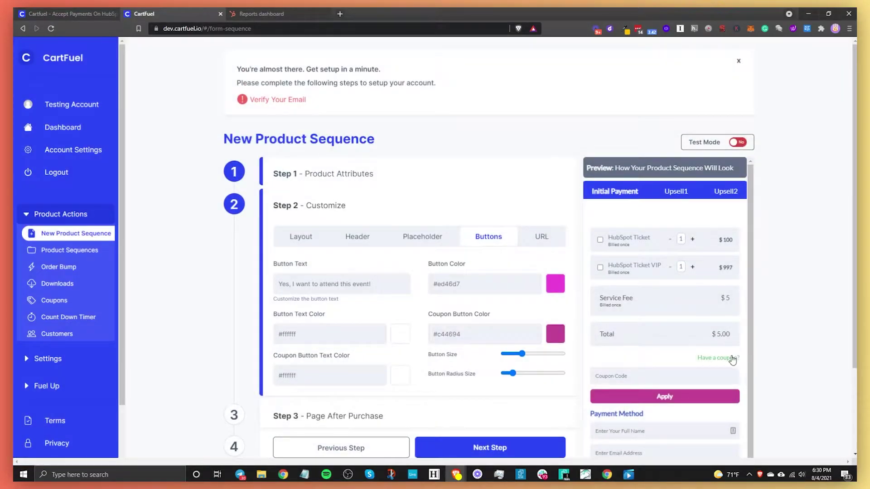
{"action": "left_click", "coordinate": [735, 359]}
{"action": "scroll", "coordinate": [724, 359], "scroll_direction": "down", "scroll_amount": 3}
{"action": "scroll", "coordinate": [467, 368], "scroll_direction": "up", "scroll_amount": 3}
{"action": "scroll", "coordinate": [488, 385], "scroll_direction": "down", "scroll_amount": 3}
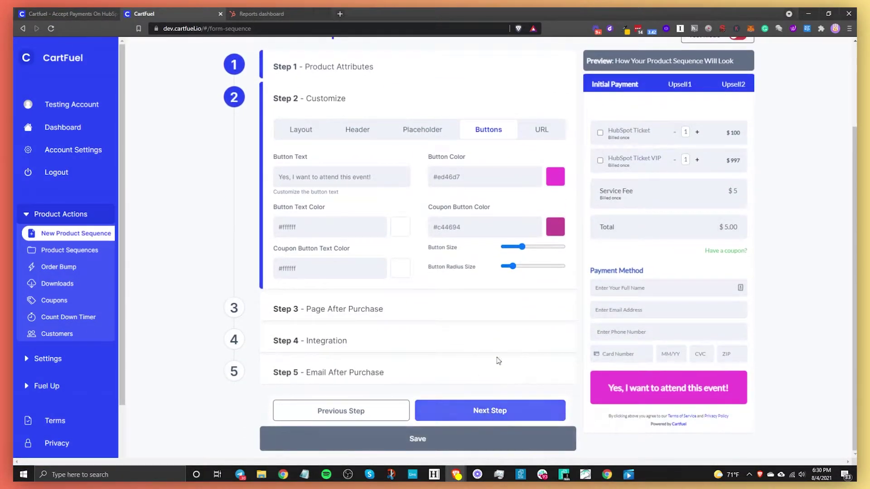
Step: Show the URL tab with Terms of Service, Privacy Policy, HEAD code and CSS fields
{"action": "left_click", "coordinate": [539, 130]}
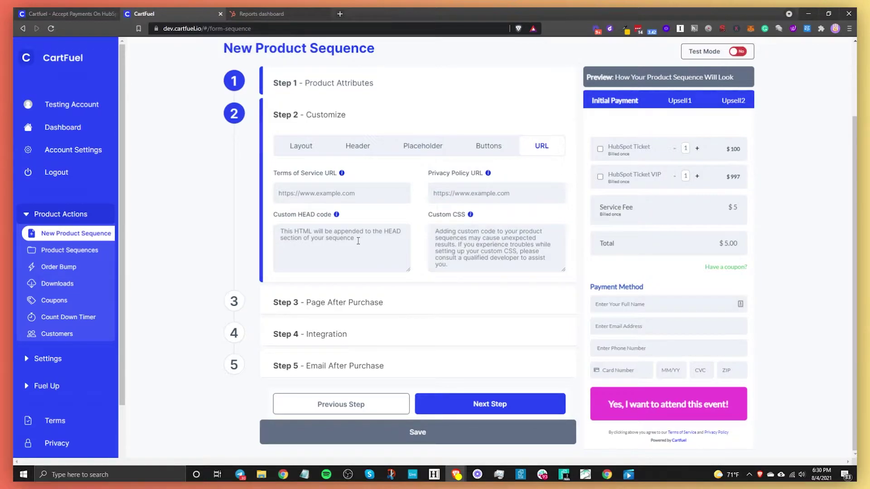
Step: Go to Page After Purchase, enable the upsell product page, and switch to HubSpot
{"action": "left_click", "coordinate": [484, 406]}
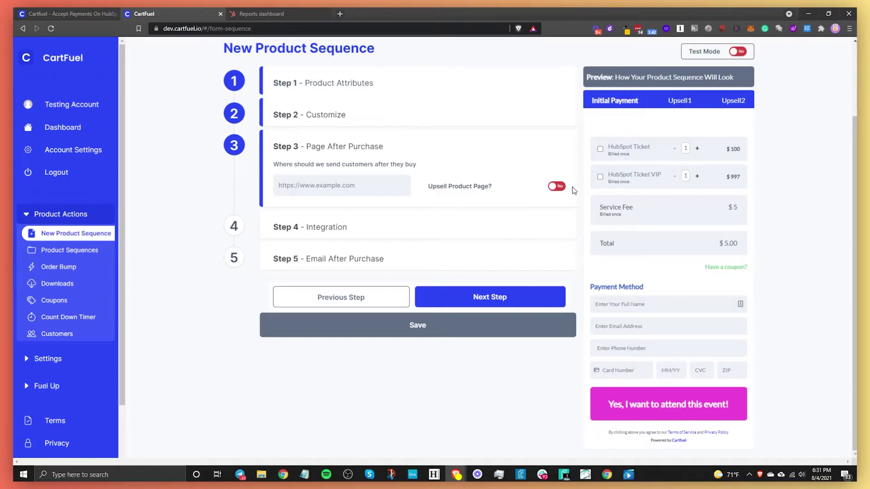
{"action": "left_click", "coordinate": [556, 186]}
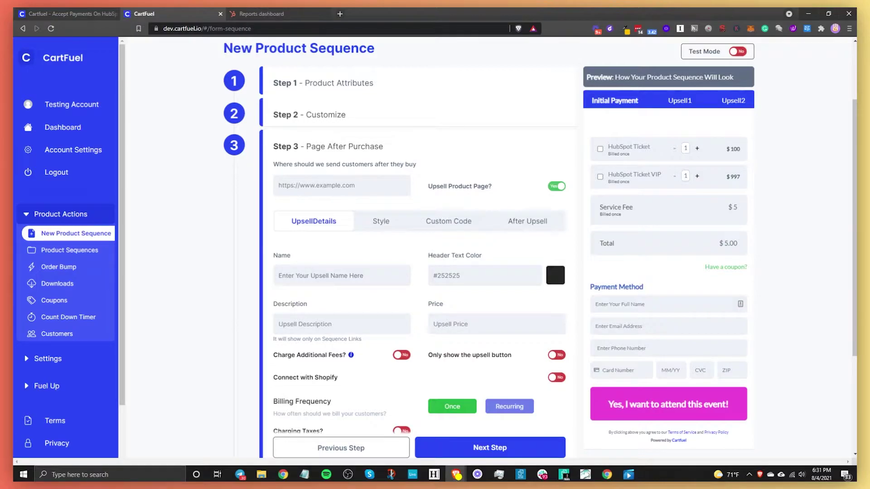
{"action": "left_click", "coordinate": [263, 13]}
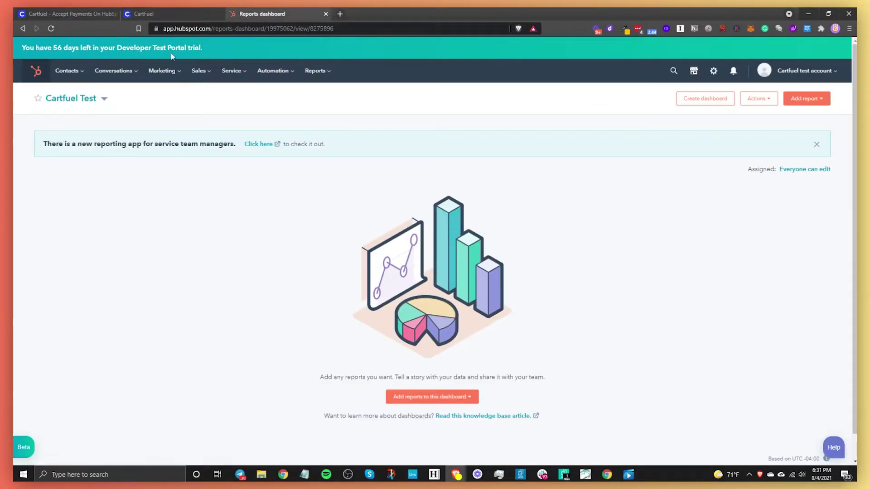
Step: Go to Website Pages and switch to the other company's HubSpot portal
{"action": "left_click", "coordinate": [163, 71]}
{"action": "mouse_move", "coordinate": [177, 167]}
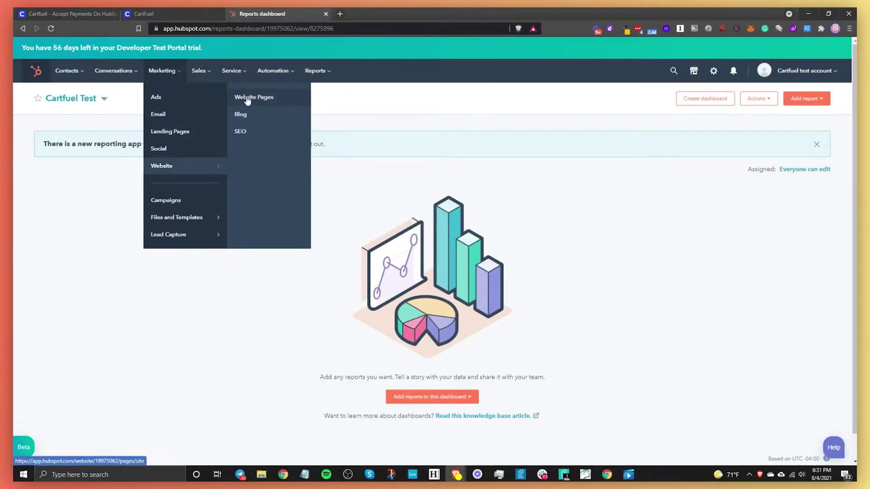
{"action": "left_click", "coordinate": [247, 98]}
{"action": "left_click", "coordinate": [791, 71]}
{"action": "mouse_move", "coordinate": [758, 164]}
{"action": "left_click", "coordinate": [626, 189]}
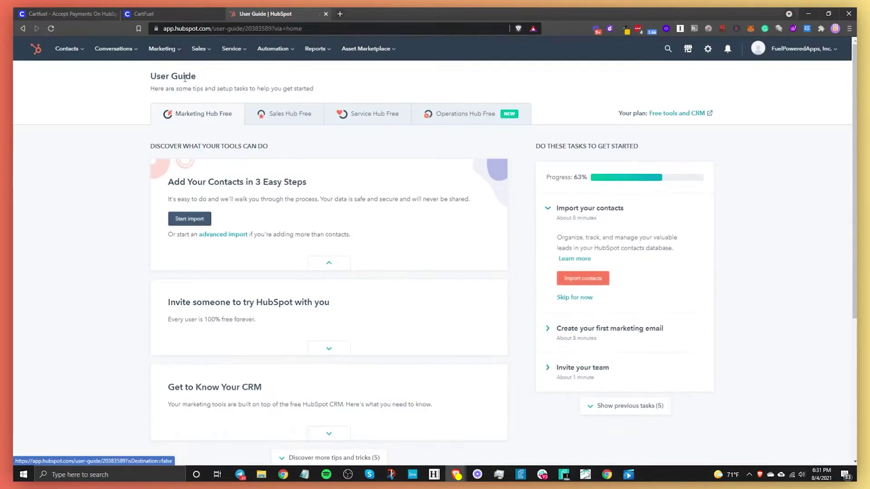
Step: Show that portal's Landing pages list under Website Pages
{"action": "left_click", "coordinate": [162, 49]}
{"action": "mouse_move", "coordinate": [183, 144]}
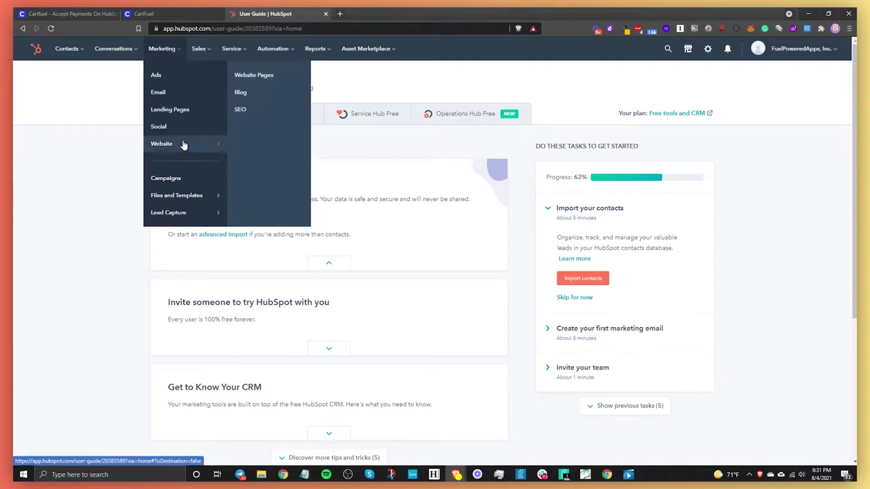
{"action": "left_click", "coordinate": [251, 75]}
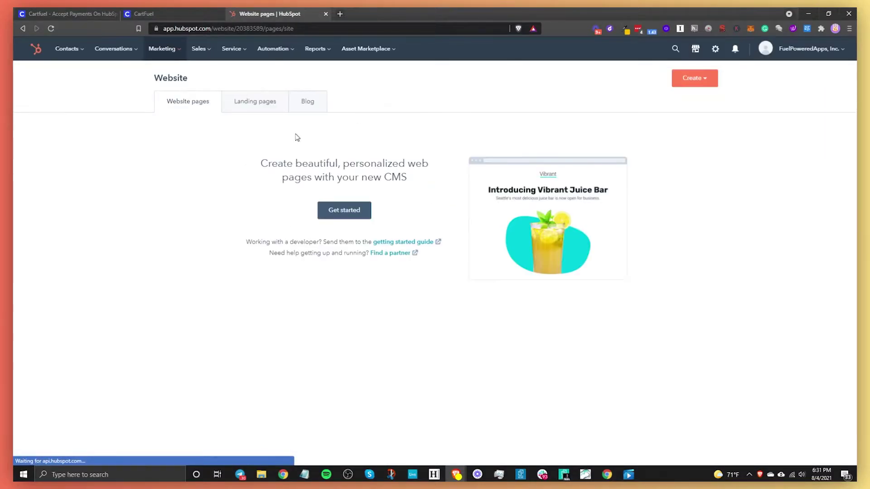
{"action": "left_click", "coordinate": [264, 98]}
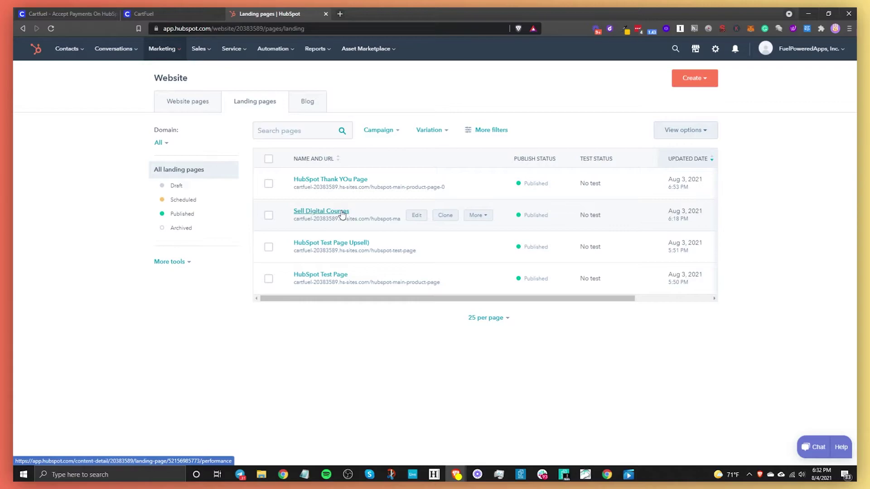
Step: Rename the upsell to 'HubSpot Tell-All Book' and price it at 47
{"action": "left_click", "coordinate": [167, 17]}
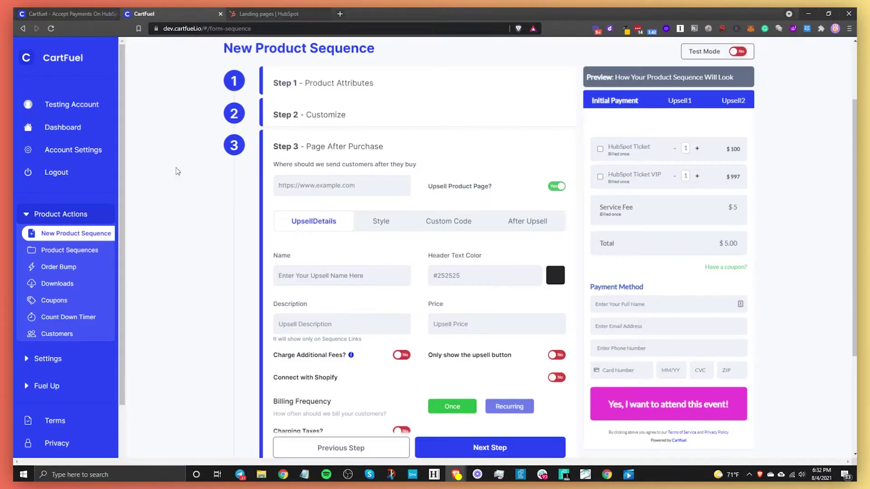
{"action": "left_click", "coordinate": [342, 276]}
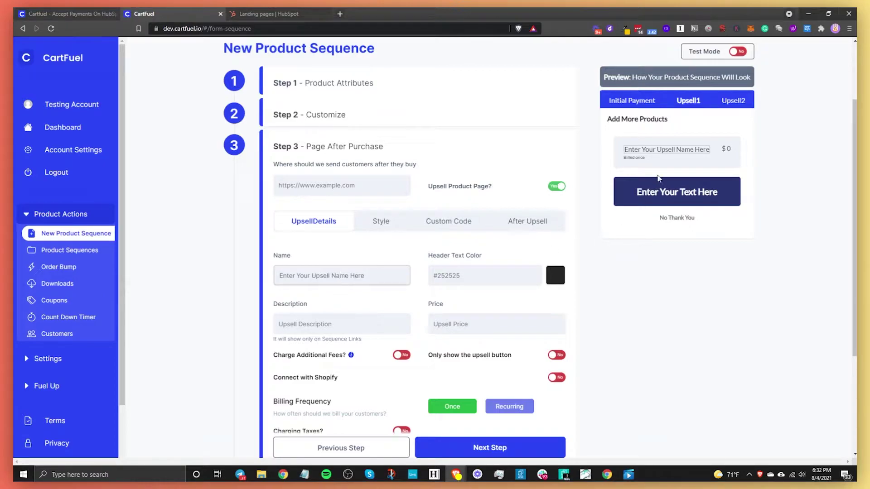
{"action": "left_click_drag", "start_coordinate": [366, 280], "coordinate": [278, 280]}
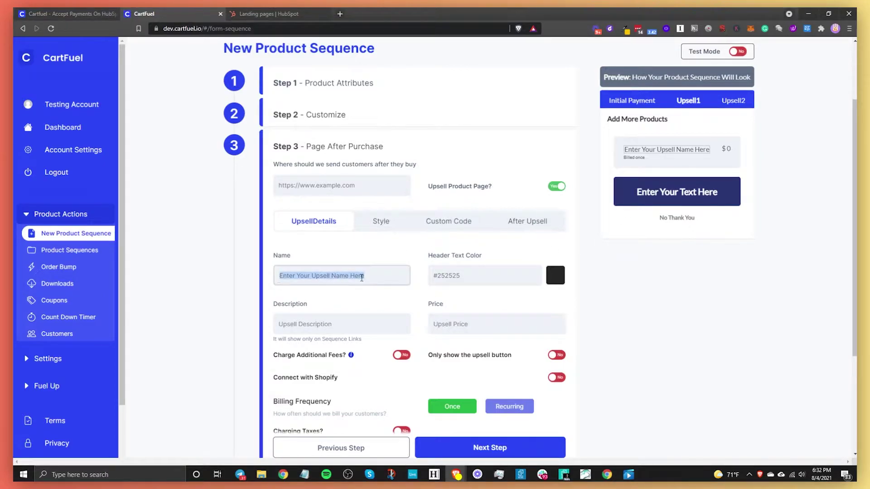
{"action": "type", "text": "HubS"}
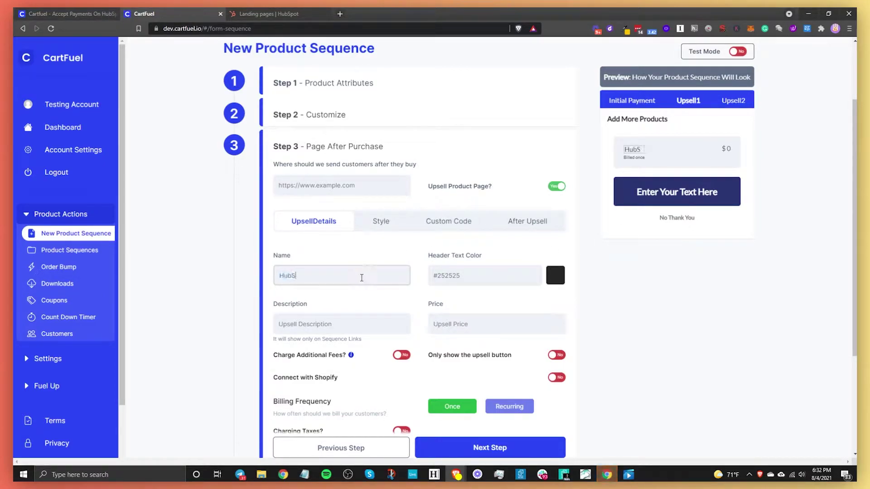
{"action": "type", "text": "pot Tell-A"}
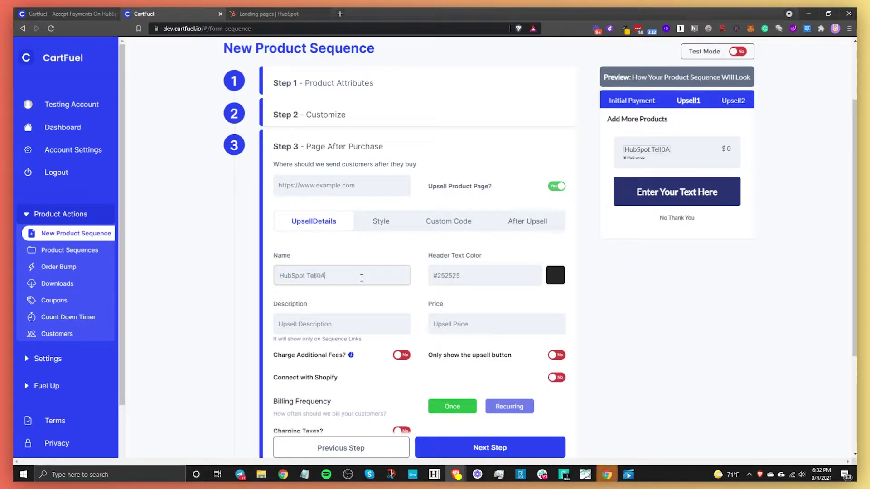
{"action": "type", "text": "LI"}
{"action": "type", "text": " Book"}
{"action": "left_click", "coordinate": [466, 330]}
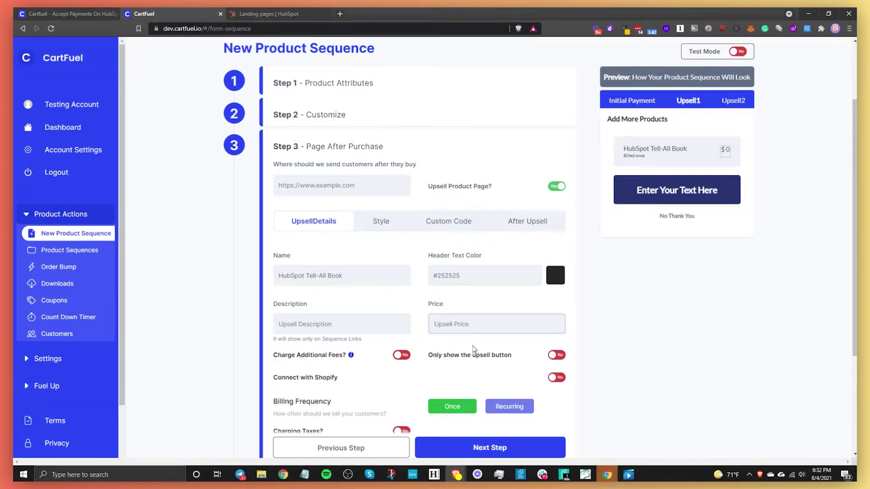
{"action": "type", "text": "47"}
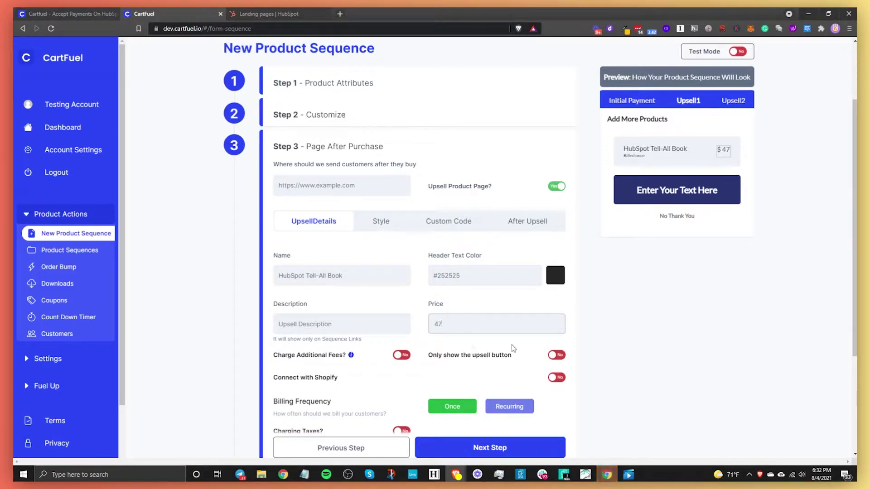
Step: Turn on additional fees for the upsell and add a 'Shipping Fee' charge
{"action": "scroll", "coordinate": [398, 267], "scroll_direction": "down", "scroll_amount": 2}
{"action": "left_click", "coordinate": [397, 268]}
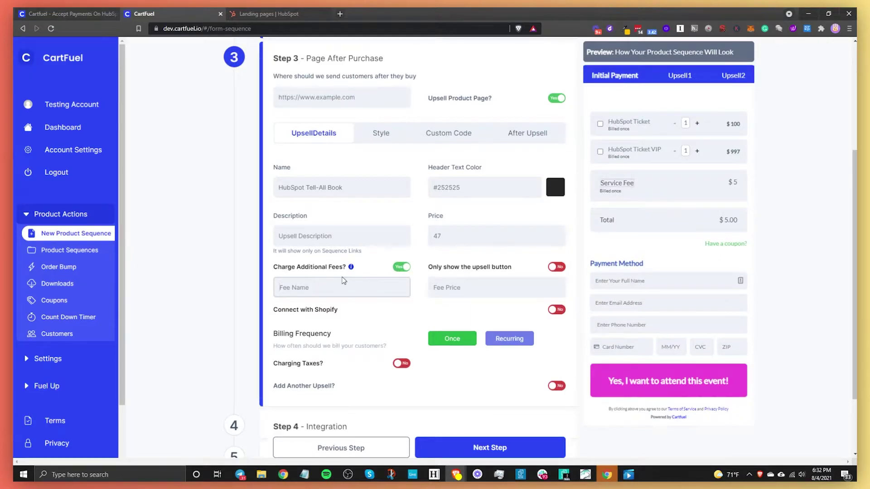
{"action": "left_click", "coordinate": [683, 78]}
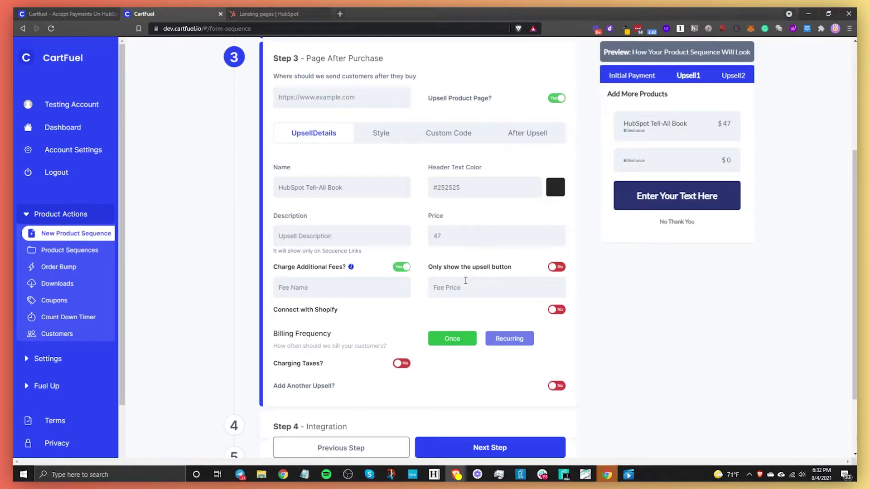
{"action": "left_click", "coordinate": [287, 287]}
{"action": "type", "text": "Shipping G"}
{"action": "type", "text": "ee"}
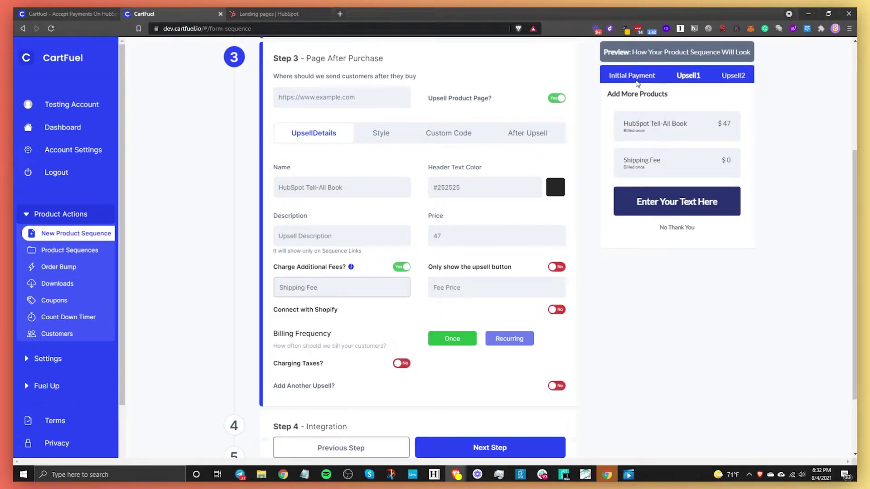
{"action": "scroll", "coordinate": [461, 217], "scroll_direction": "up", "scroll_amount": 4}
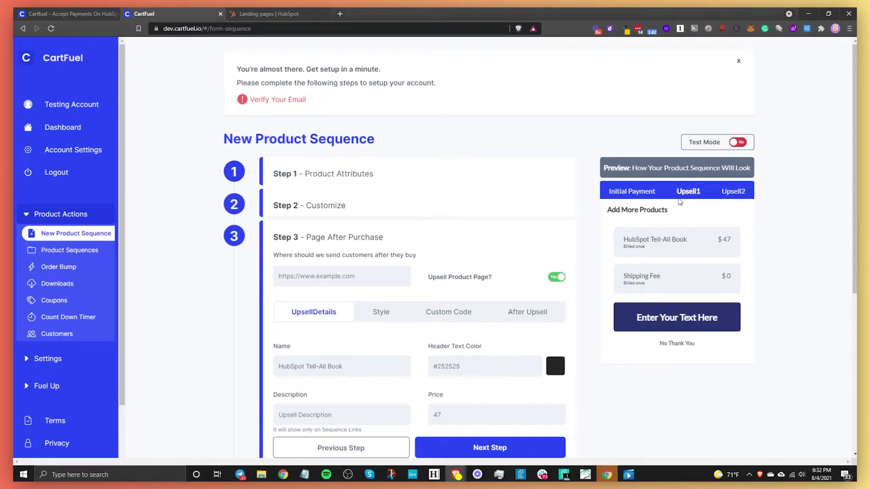
Step: Turn on shipping address fields in the product attributes step
{"action": "left_click", "coordinate": [233, 181]}
{"action": "scroll", "coordinate": [494, 280], "scroll_direction": "down", "scroll_amount": 4}
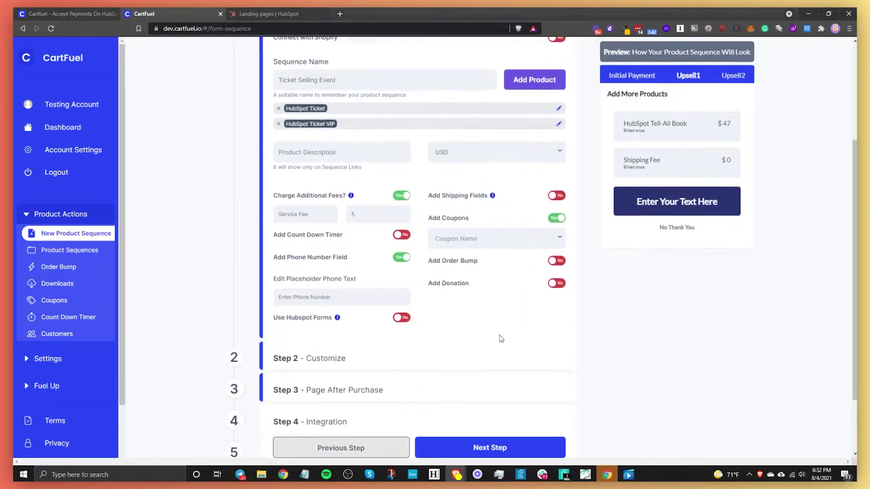
{"action": "left_click", "coordinate": [554, 175]}
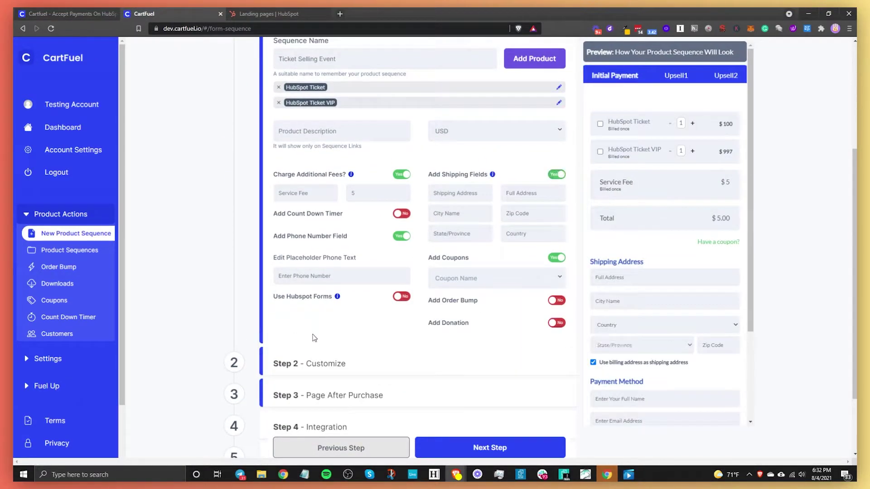
{"action": "scroll", "coordinate": [365, 355], "scroll_direction": "down", "scroll_amount": 2}
{"action": "scroll", "coordinate": [628, 195], "scroll_direction": "down", "scroll_amount": 3}
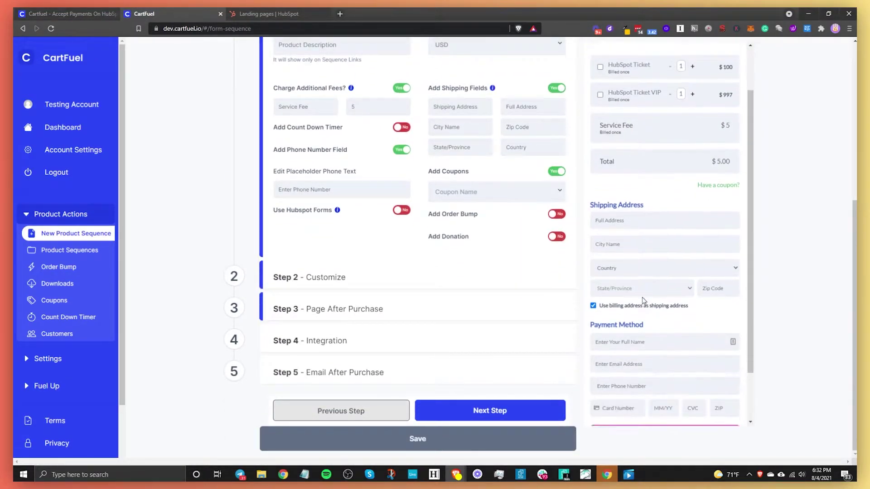
Step: Set the upsell button colour to magenta #c44694 in the Style options
{"action": "left_click", "coordinate": [232, 310]}
{"action": "scroll", "coordinate": [379, 237], "scroll_direction": "up", "scroll_amount": 4}
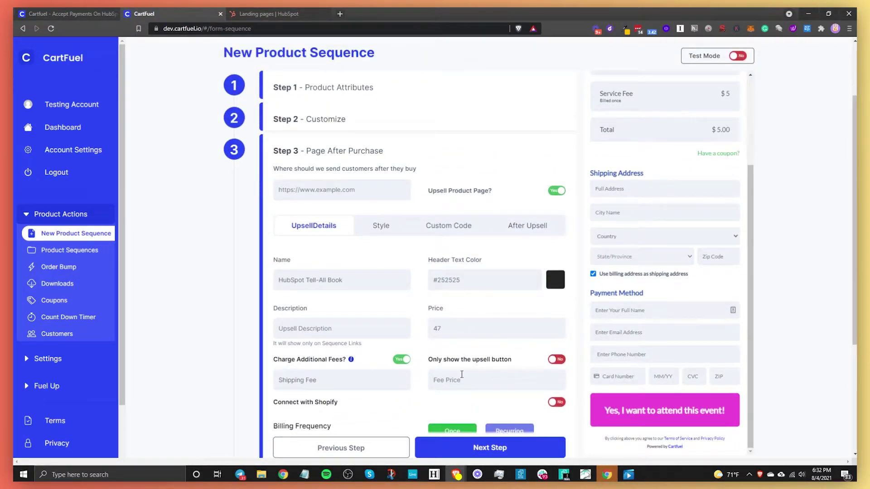
{"action": "scroll", "coordinate": [460, 374], "scroll_direction": "down", "scroll_amount": 2}
{"action": "scroll", "coordinate": [406, 280], "scroll_direction": "down", "scroll_amount": 2}
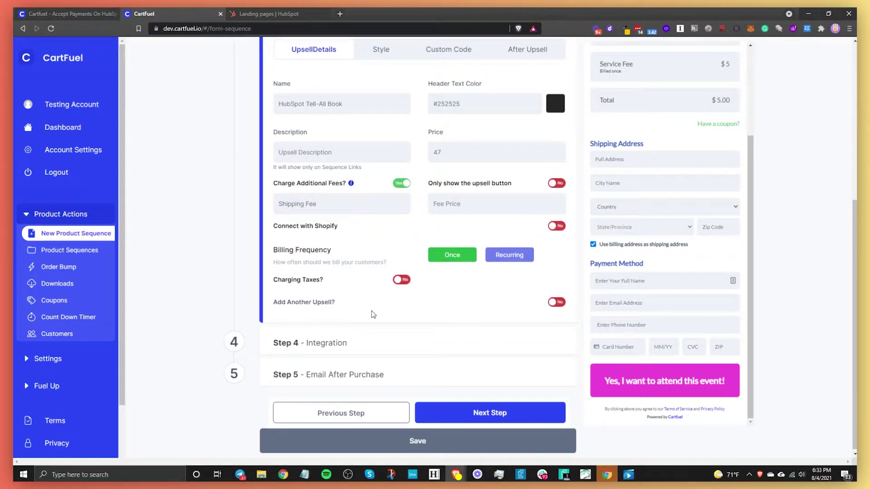
{"action": "scroll", "coordinate": [373, 314], "scroll_direction": "up", "scroll_amount": 4}
{"action": "left_click", "coordinate": [381, 227]}
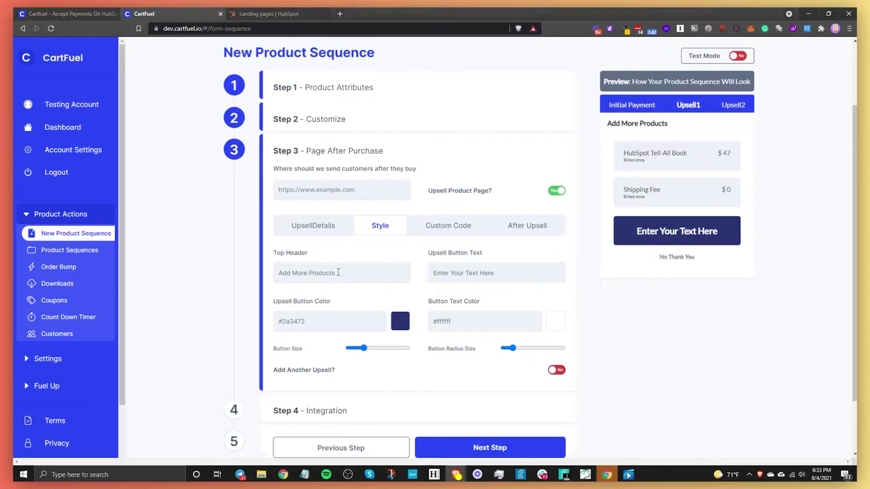
{"action": "left_click_drag", "start_coordinate": [307, 328], "coordinate": [232, 326]}
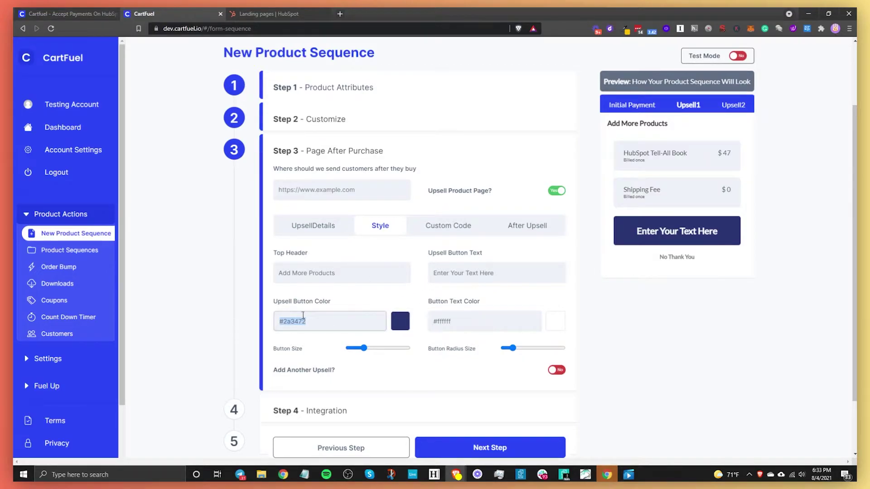
{"action": "left_click", "coordinate": [401, 321]}
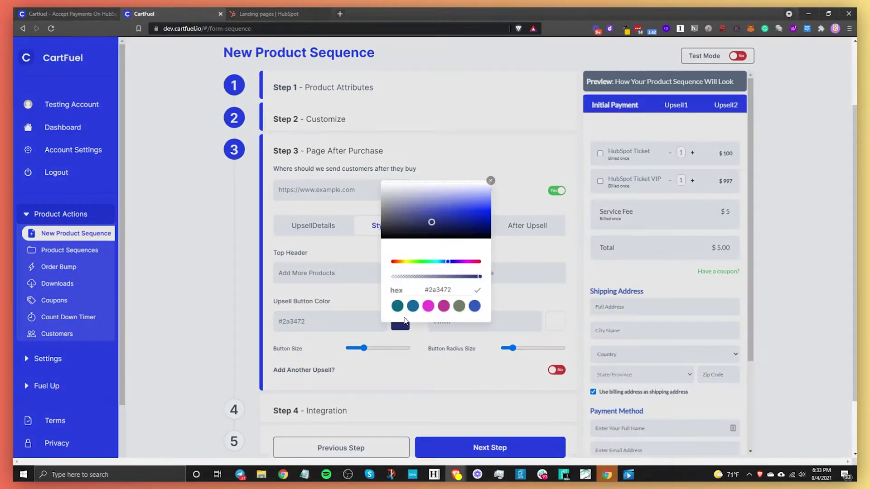
{"action": "left_click", "coordinate": [444, 309]}
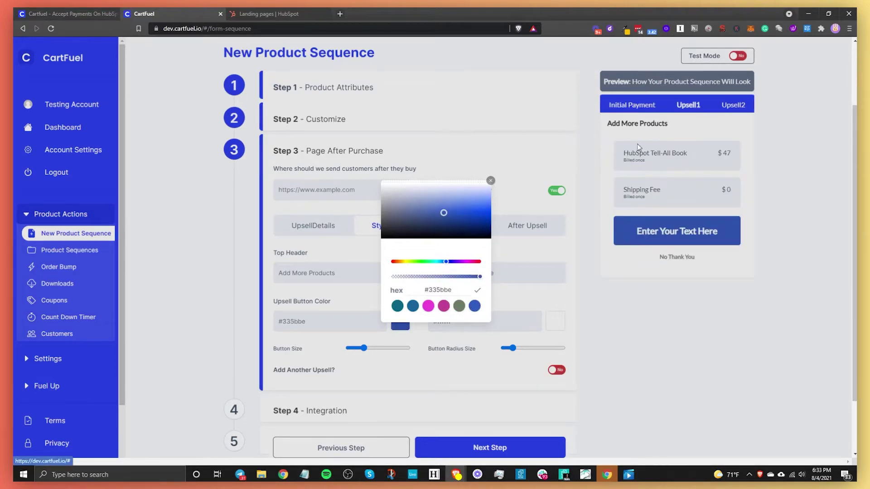
{"action": "left_click", "coordinate": [426, 308]}
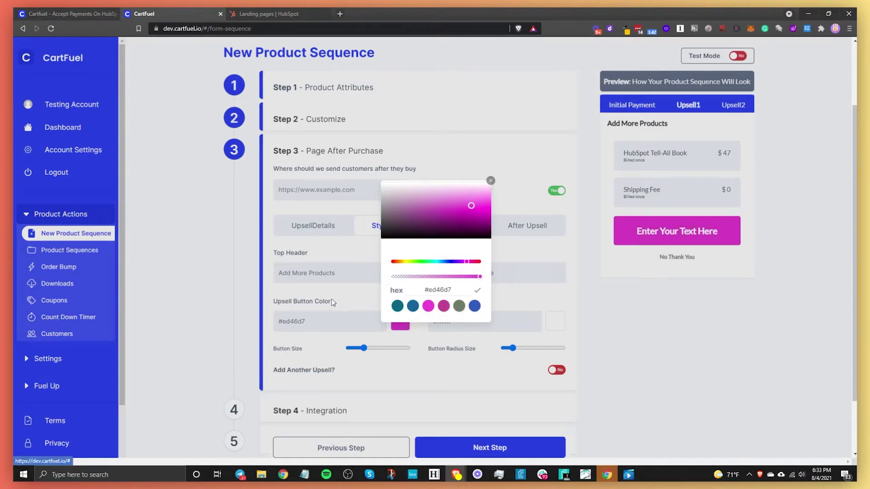
{"action": "left_click", "coordinate": [445, 310]}
{"action": "left_click", "coordinate": [346, 314]}
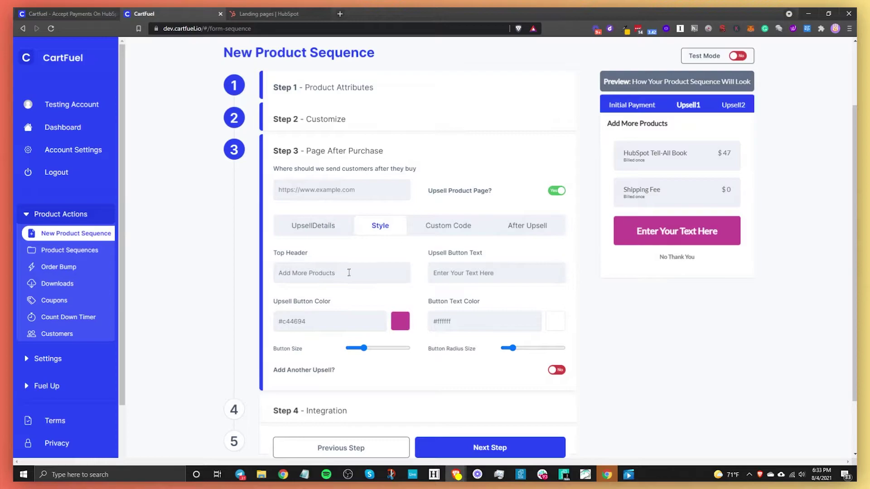
Step: Change the upsell button text to 'Yes, I want this book!' and make it smaller
{"action": "triple_click", "coordinate": [504, 274]}
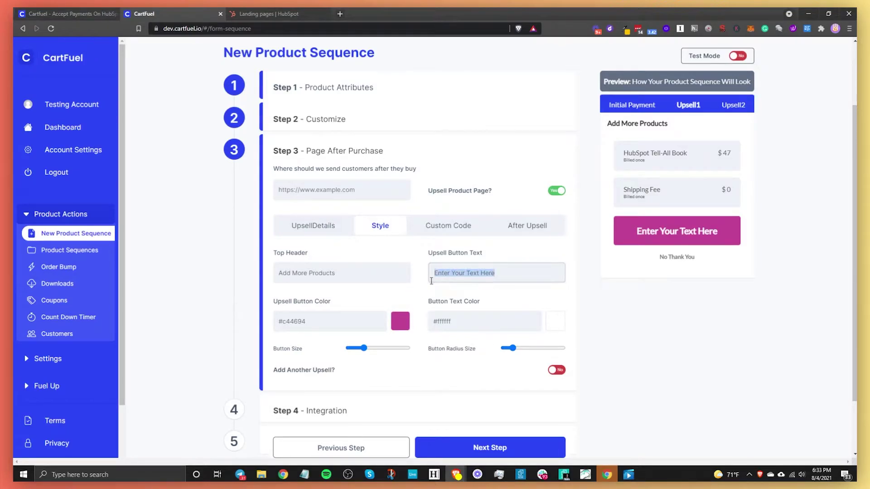
{"action": "type", "text": "Yes, I want this book!"}
{"action": "left_click", "coordinate": [362, 350]}
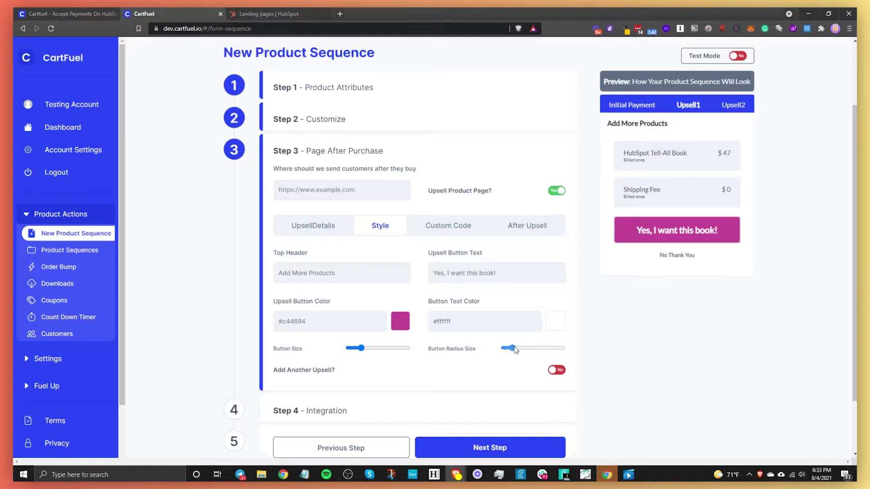
{"action": "left_click", "coordinate": [438, 222]}
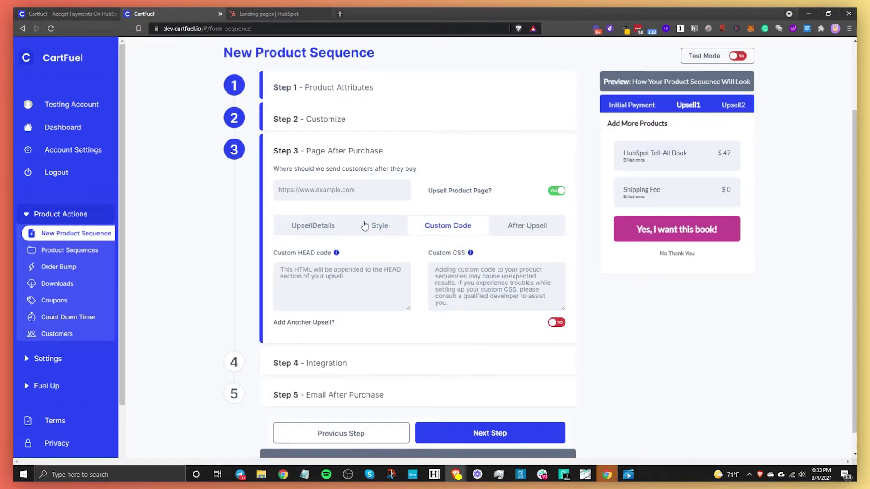
Step: Show the After Upsell settings with the redirect and decline fields
{"action": "left_click", "coordinate": [517, 226]}
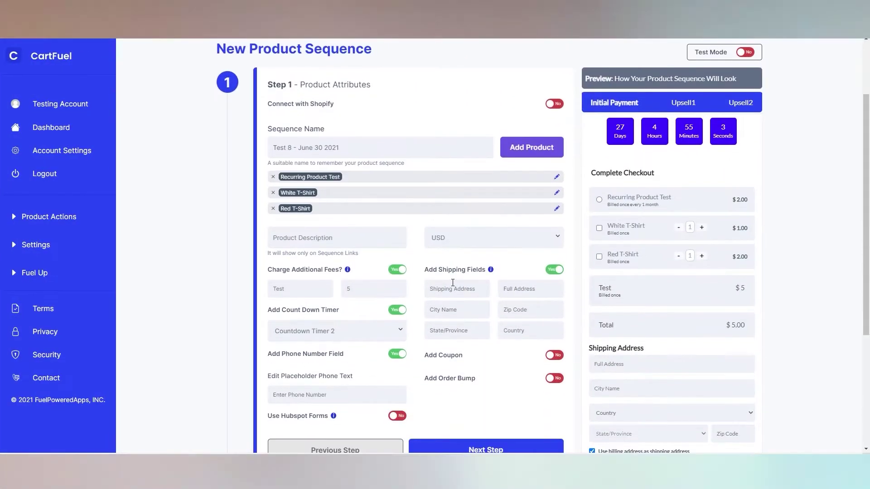
Step: Copy the main product and upsell embed code blocks
{"action": "scroll", "coordinate": [657, 186], "scroll_direction": "down", "scroll_amount": 2}
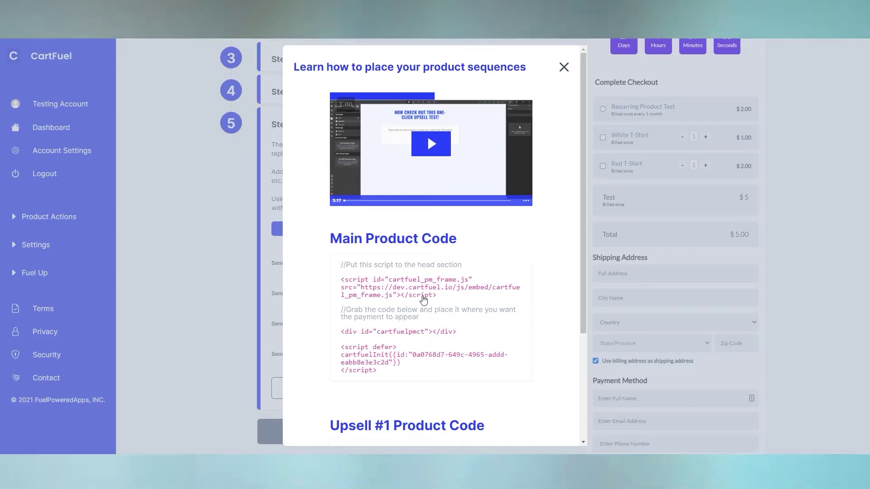
{"action": "left_click", "coordinate": [385, 335]}
{"action": "scroll", "coordinate": [385, 272], "scroll_direction": "down", "scroll_amount": 5}
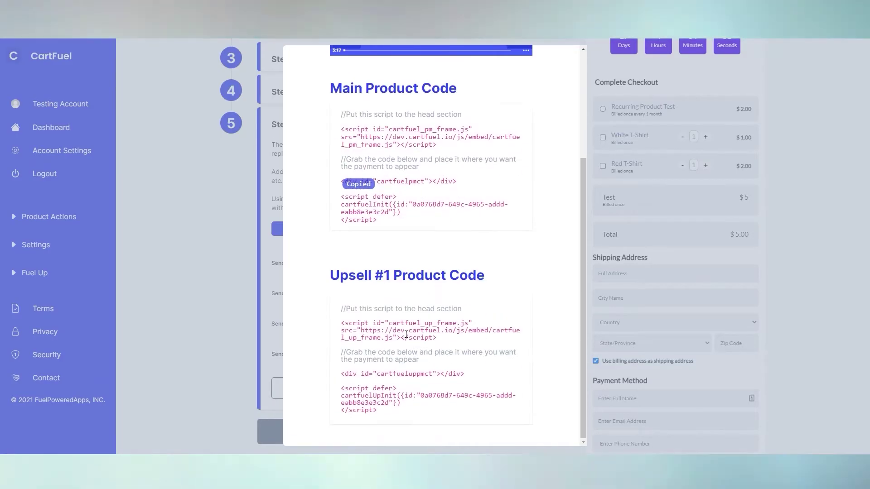
{"action": "left_click", "coordinate": [388, 337]}
{"action": "left_click", "coordinate": [388, 388]}
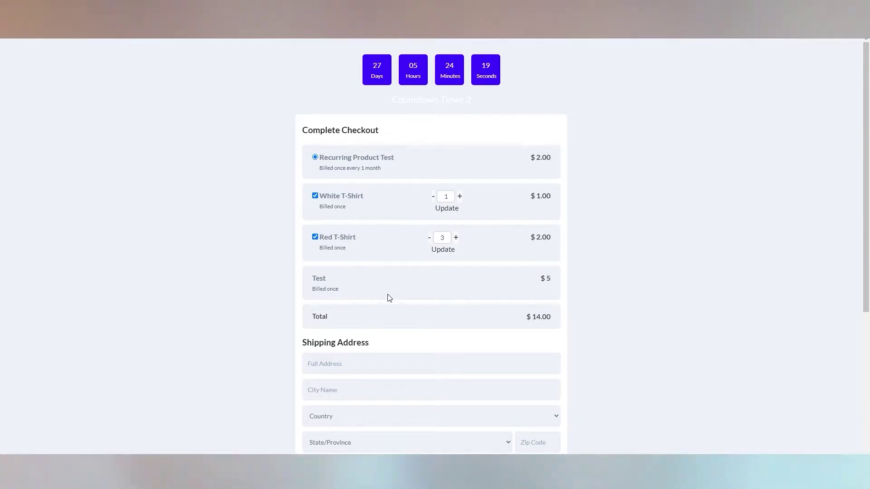
Step: Pay the $14.00 test checkout and accept the upsell offer
{"action": "scroll", "coordinate": [387, 297], "scroll_direction": "down", "scroll_amount": 2}
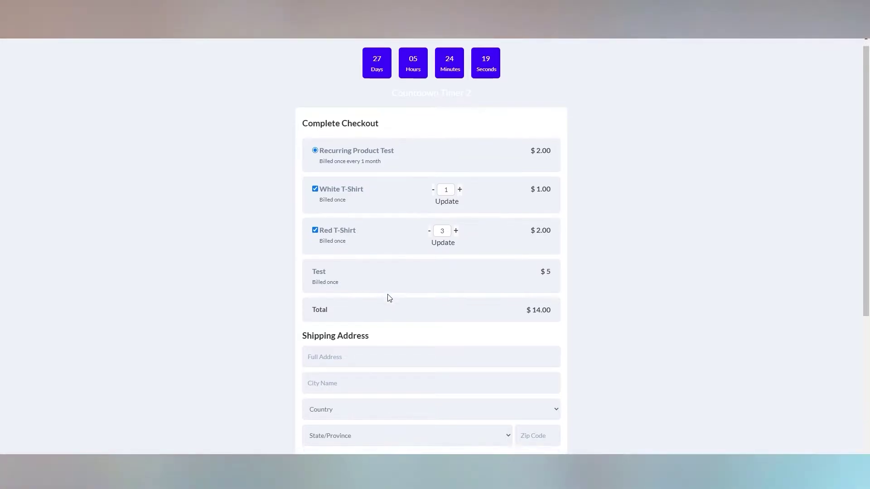
{"action": "scroll", "coordinate": [389, 296], "scroll_direction": "down", "scroll_amount": 2}
{"action": "left_click", "coordinate": [470, 363]}
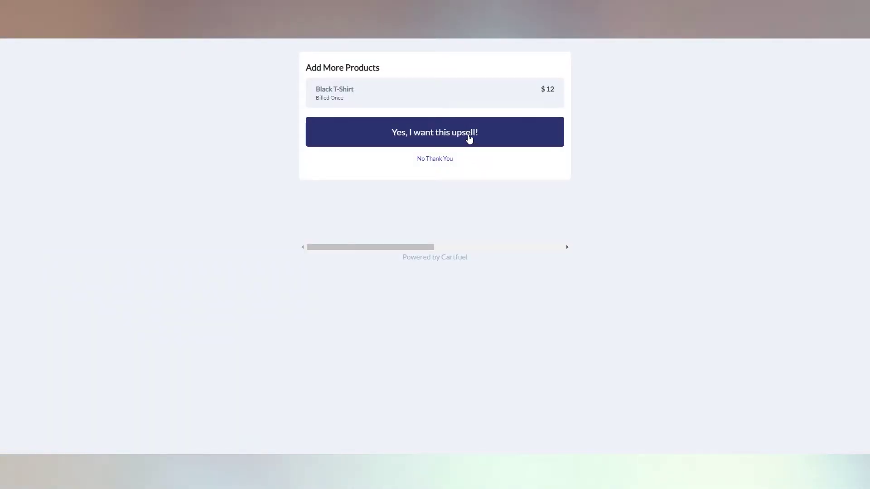
{"action": "left_click", "coordinate": [470, 139]}
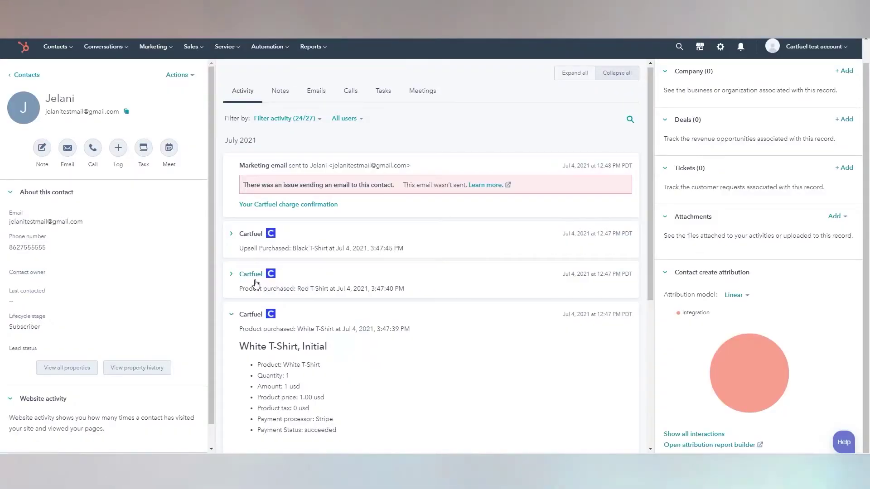
Step: Expand the Red T-Shirt and Black T-Shirt purchase entries and scroll the contact's activity feed
{"action": "left_click", "coordinate": [256, 280]}
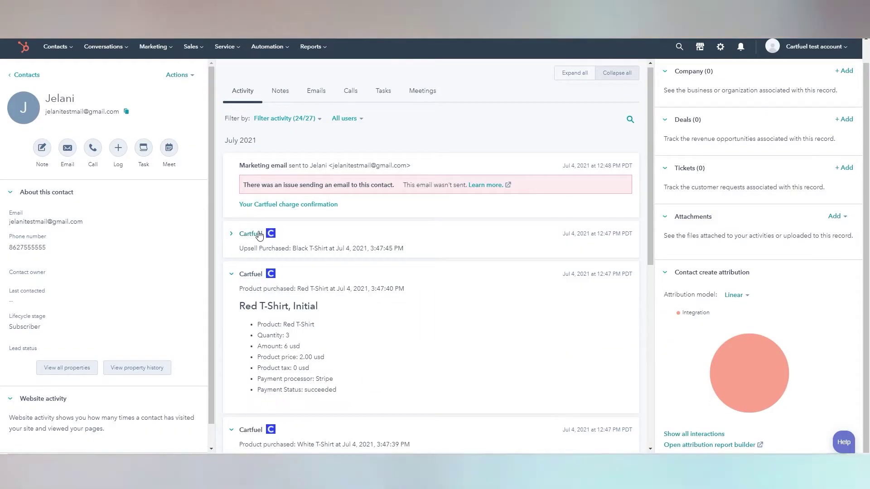
{"action": "left_click", "coordinate": [259, 236]}
{"action": "scroll", "coordinate": [390, 317], "scroll_direction": "down", "scroll_amount": 8}
{"action": "scroll", "coordinate": [288, 309], "scroll_direction": "down", "scroll_amount": 3}
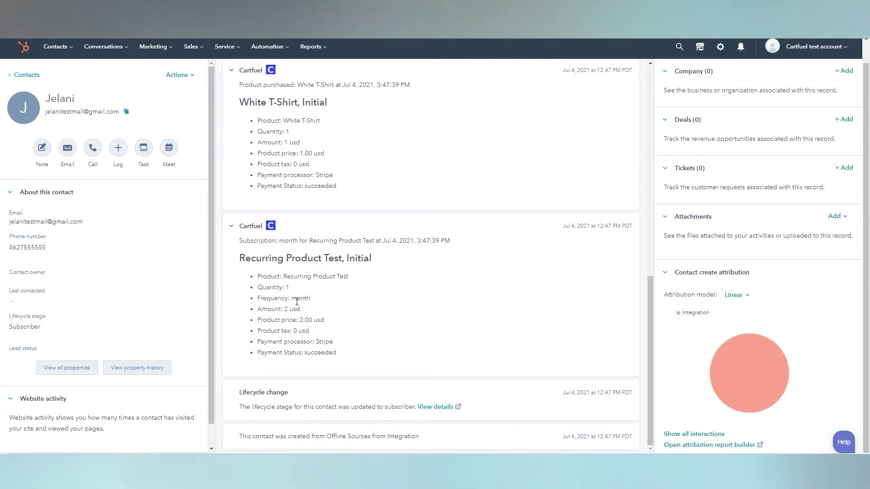
{"action": "scroll", "coordinate": [294, 304], "scroll_direction": "up", "scroll_amount": 7}
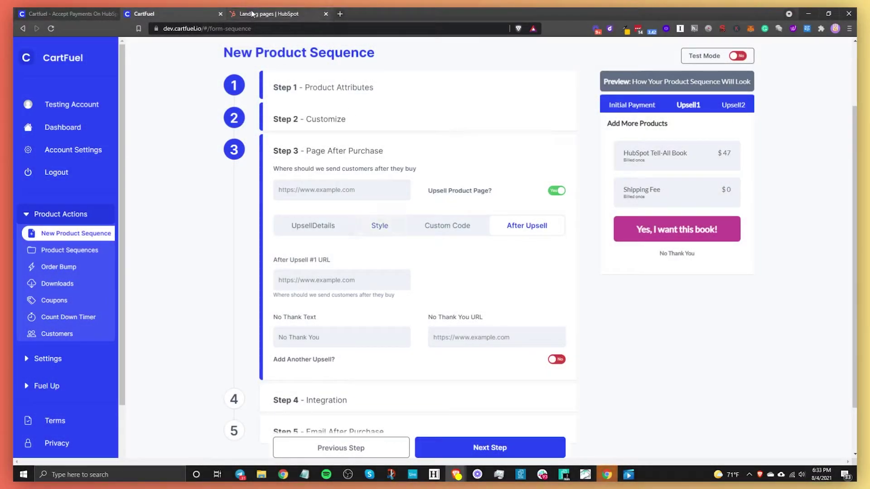
Step: Open the published HubSpot Thank You page and copy its address
{"action": "left_click", "coordinate": [252, 14]}
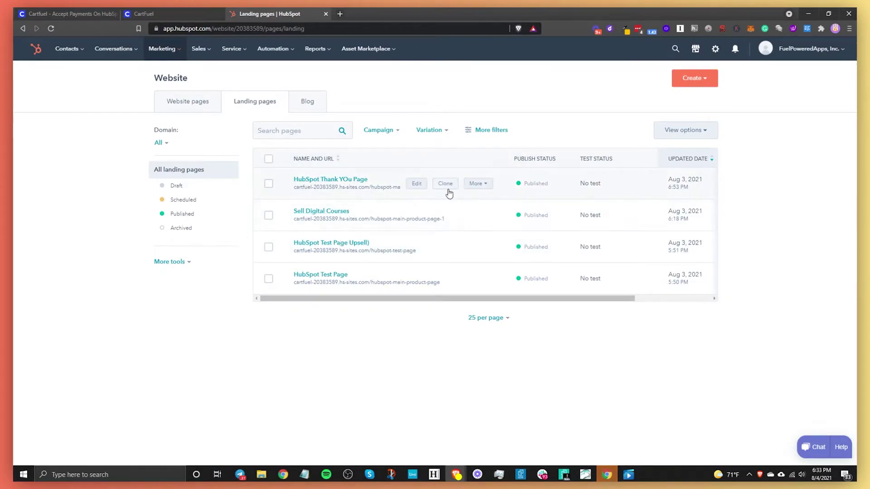
{"action": "left_click", "coordinate": [476, 184]}
{"action": "left_click", "coordinate": [484, 204]}
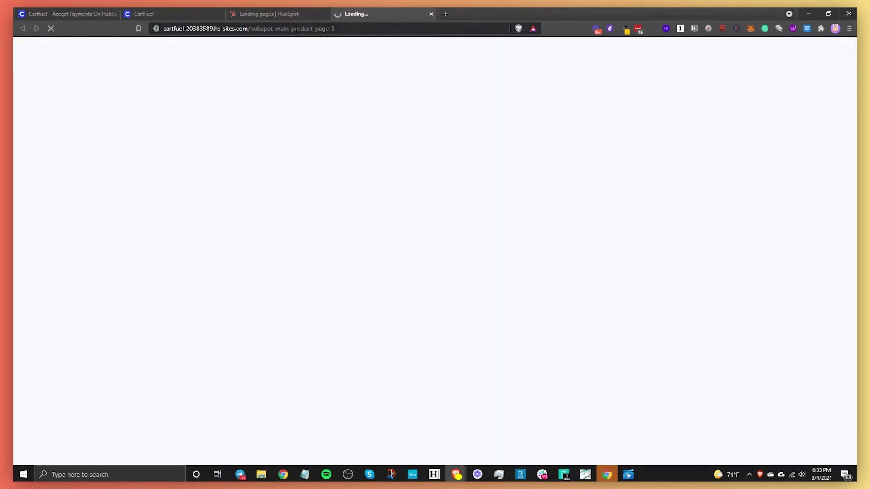
{"action": "left_click", "coordinate": [297, 29]}
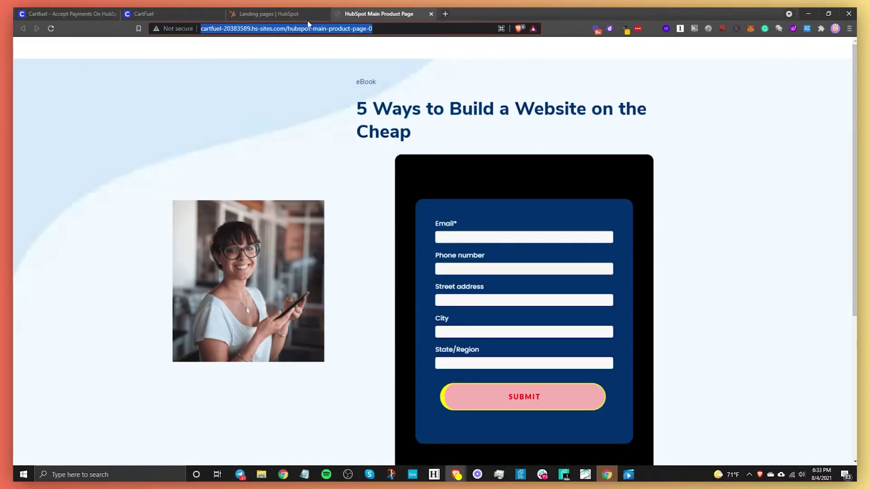
Step: Paste the thank-you page address into After Upsell #1 URL and No Thank You URL
{"action": "left_click", "coordinate": [144, 14]}
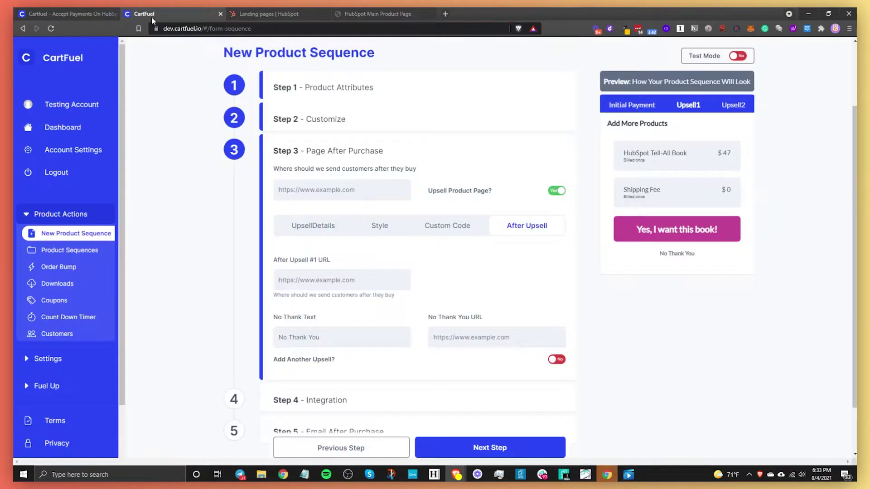
{"action": "left_click", "coordinate": [325, 190]}
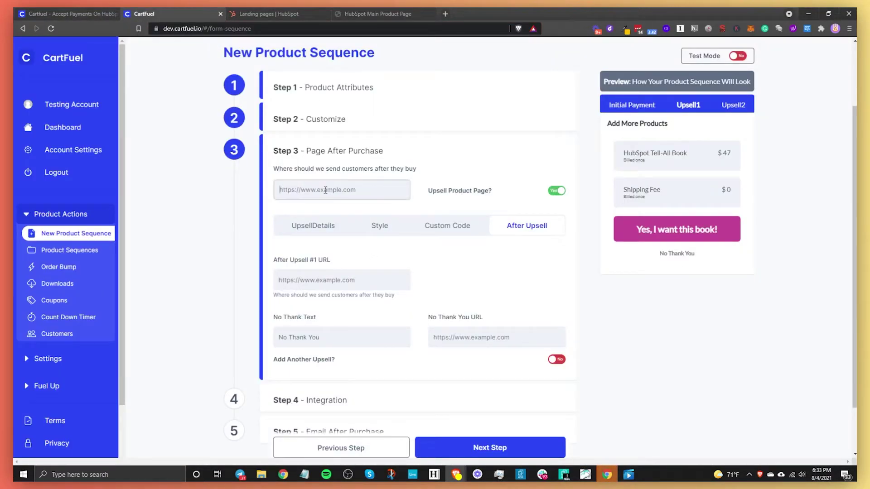
{"action": "left_click", "coordinate": [350, 280]}
{"action": "key", "text": "ctrl+v"}
{"action": "left_click", "coordinate": [467, 337]}
{"action": "key", "text": "ctrl+v"}
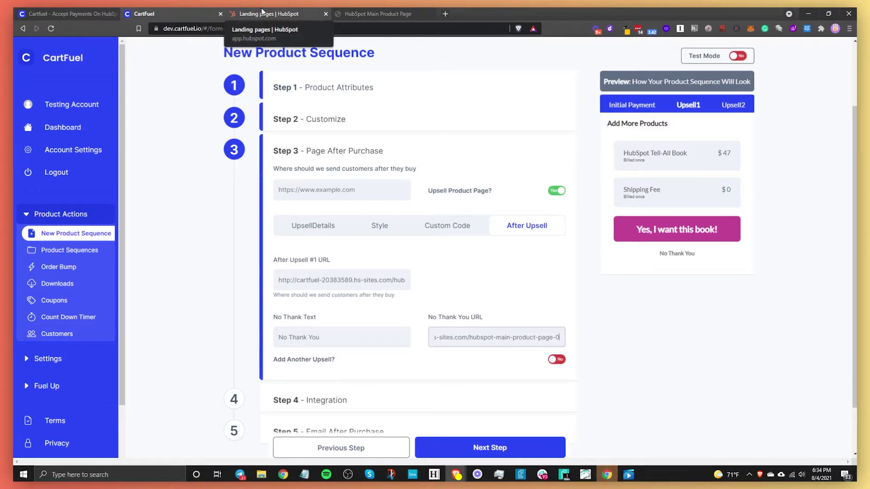
Step: Paste the published HubSpot upsell page's address into the after-purchase redirect URL
{"action": "left_click", "coordinate": [270, 14]}
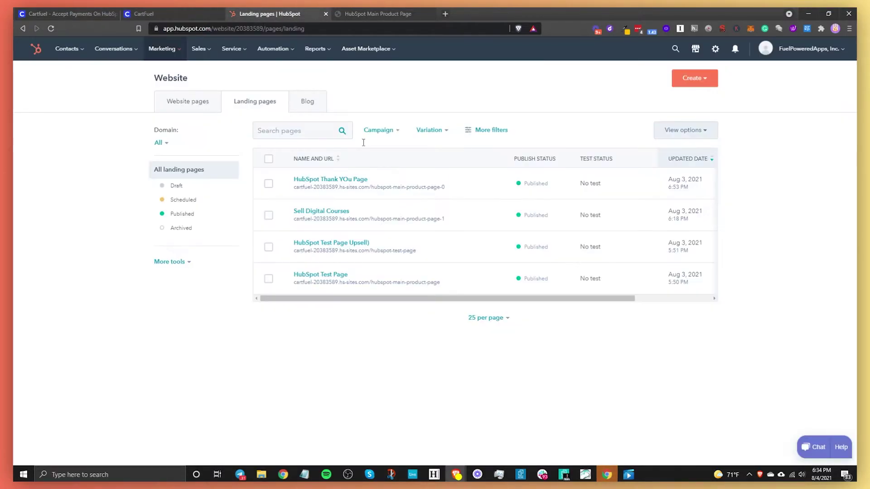
{"action": "left_click", "coordinate": [490, 254]}
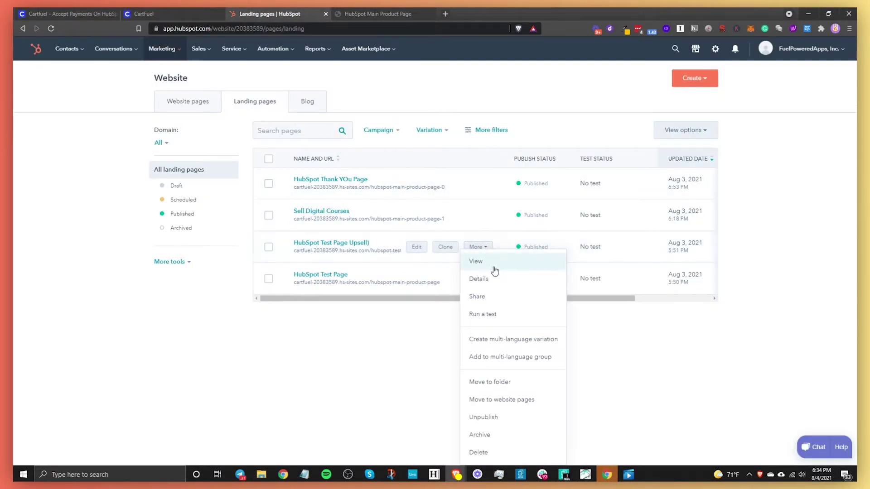
{"action": "left_click", "coordinate": [493, 266]}
{"action": "left_click", "coordinate": [278, 29]}
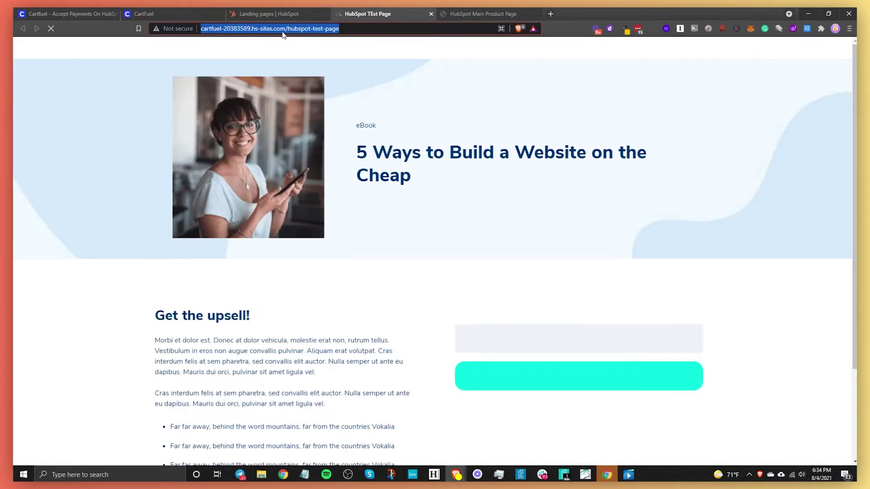
{"action": "left_click", "coordinate": [156, 8]}
{"action": "left_click", "coordinate": [335, 190]}
{"action": "key", "text": "ctrl+v"}
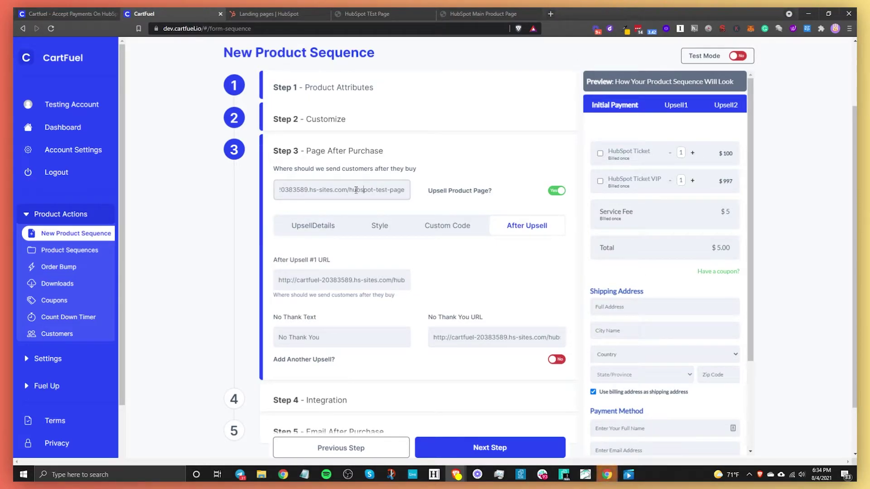
Step: Change the No Thank Text to 'No, I dont need this book right now!'
{"action": "left_click", "coordinate": [682, 105]}
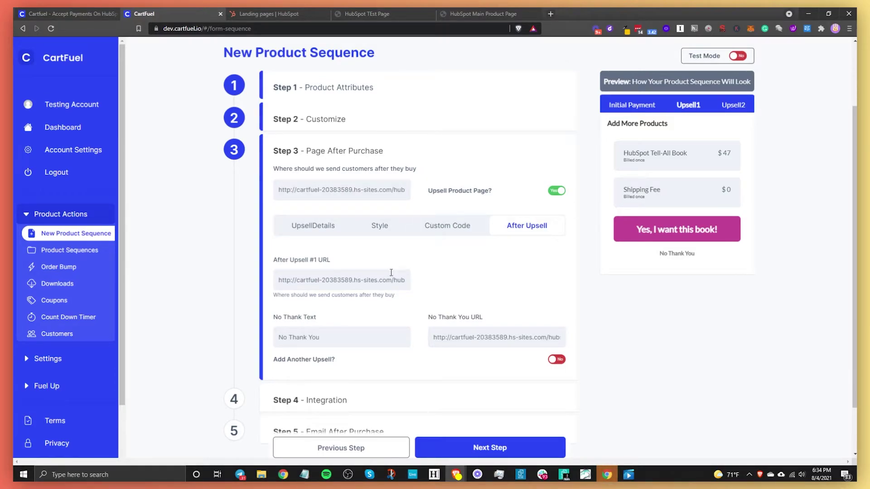
{"action": "left_click", "coordinate": [327, 337]}
{"action": "left_click_drag", "start_coordinate": [333, 338], "coordinate": [289, 339]}
{"action": "type", "text": ", I"}
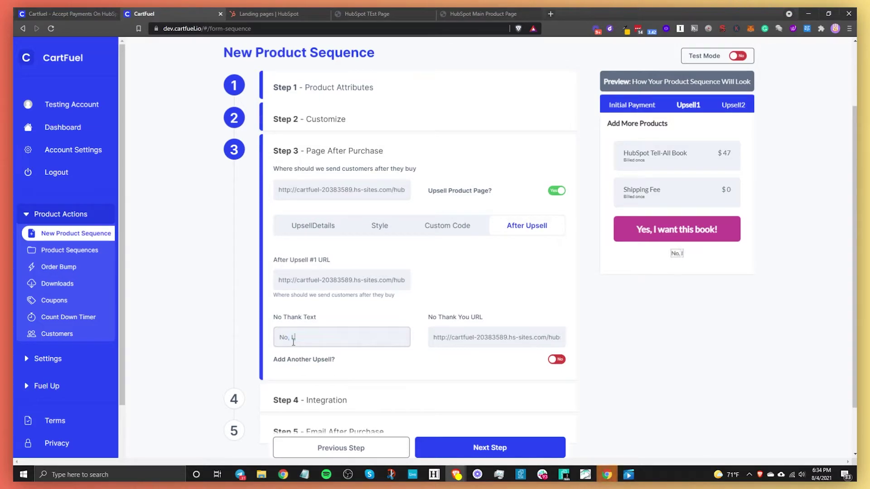
{"action": "type", "text": " dont need this b"}
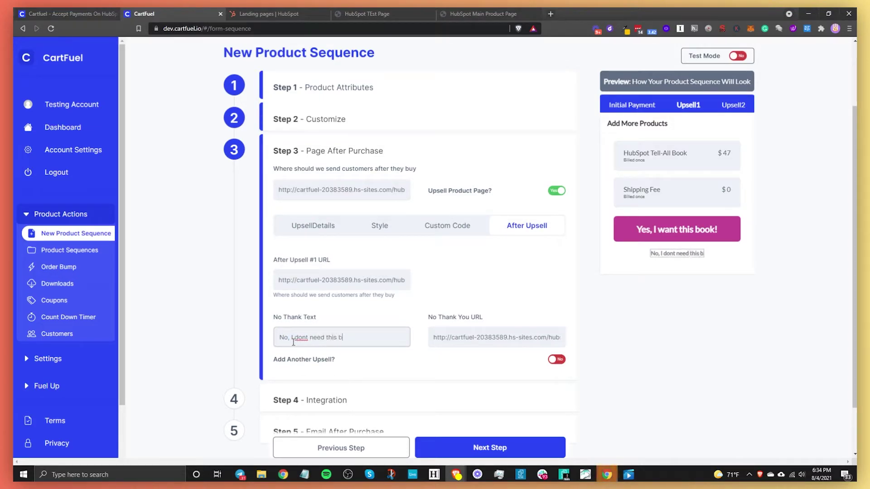
{"action": "type", "text": "ook right now!"}
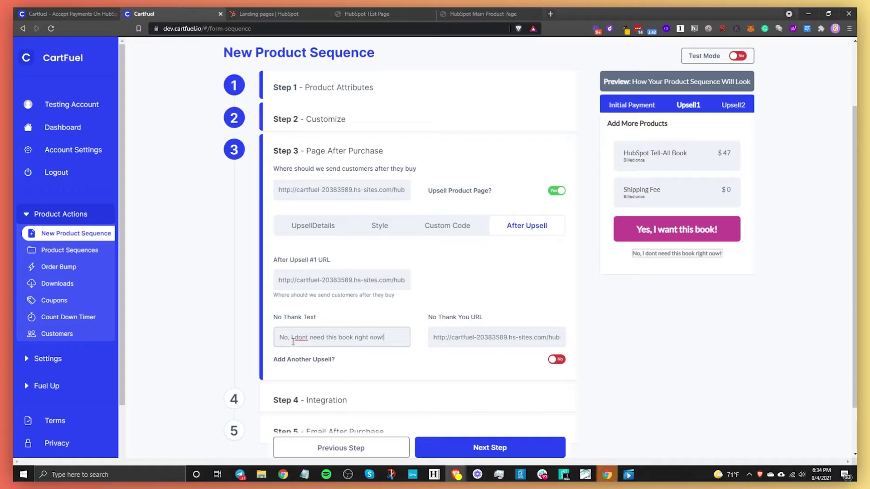
{"action": "scroll", "coordinate": [484, 422], "scroll_direction": "down", "scroll_amount": 2}
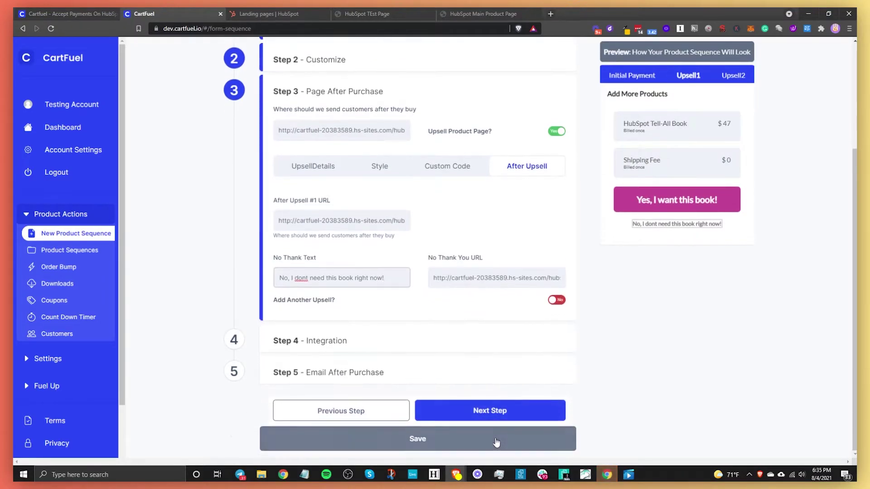
Step: Try the main product integration's webhook options, switch it back off, and go to Email After Purchase
{"action": "left_click", "coordinate": [489, 410]}
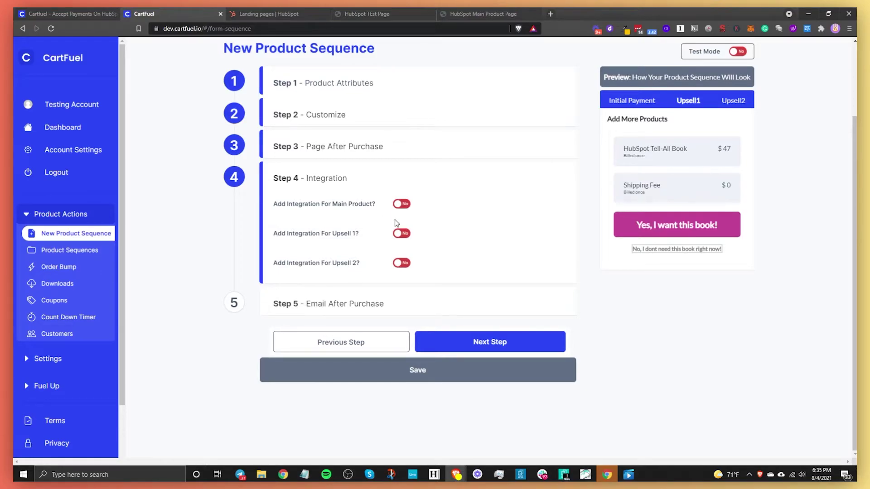
{"action": "left_click", "coordinate": [401, 204]}
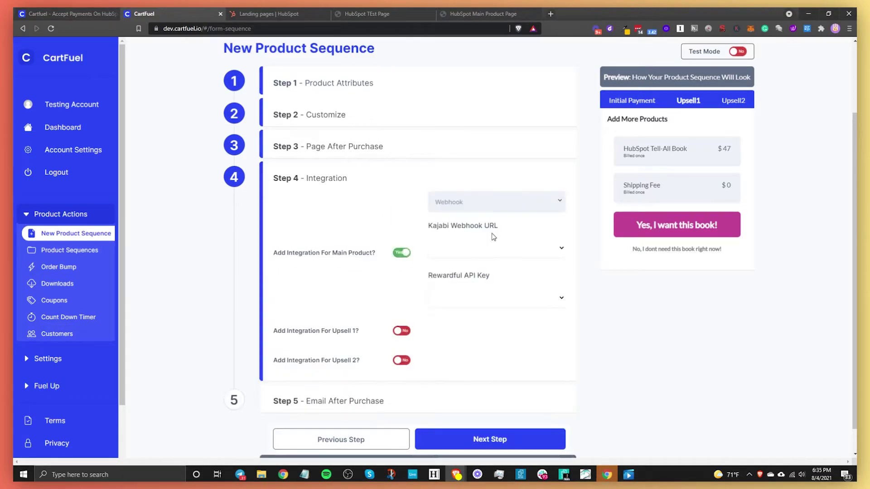
{"action": "left_click", "coordinate": [482, 249]}
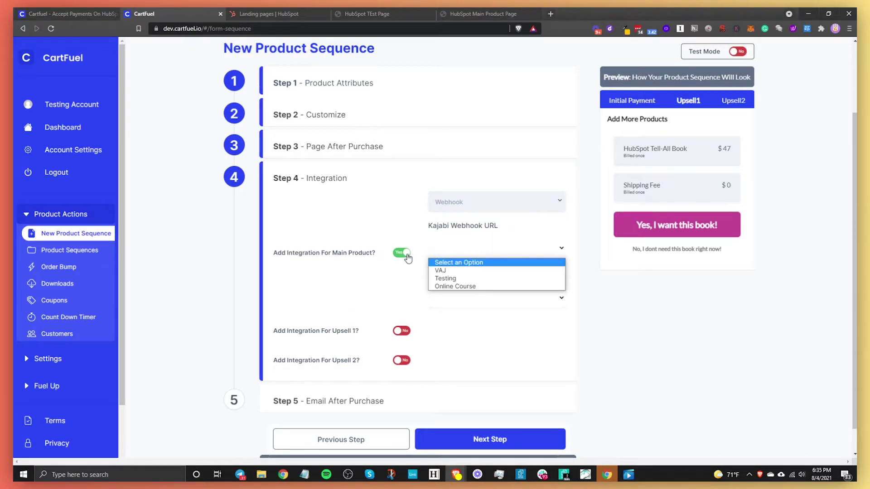
{"action": "left_click", "coordinate": [406, 255]}
{"action": "left_click", "coordinate": [403, 254]}
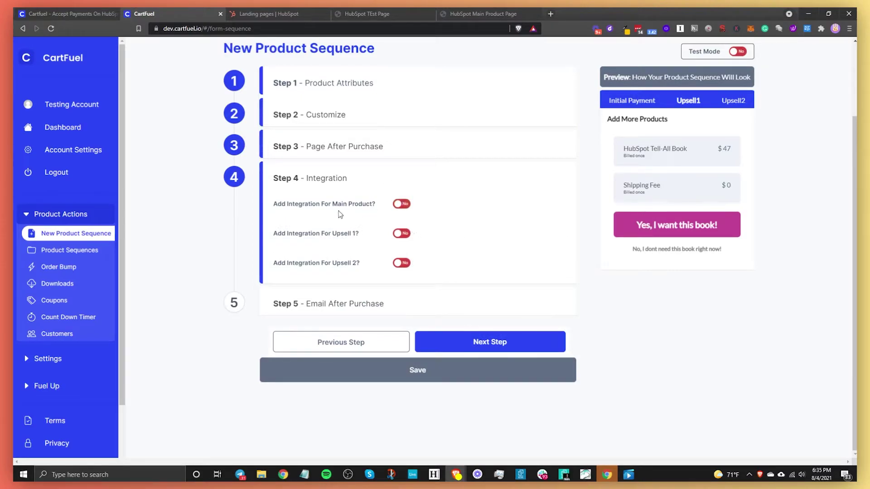
{"action": "left_click", "coordinate": [418, 339]}
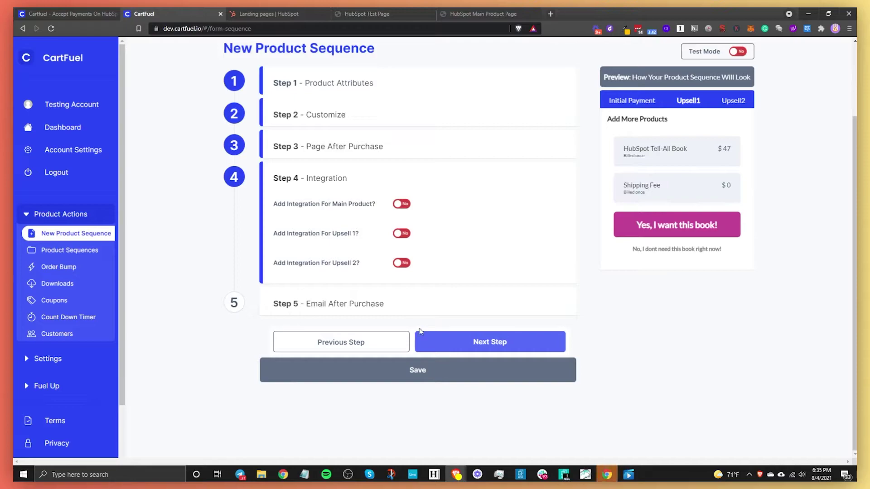
{"action": "left_click", "coordinate": [234, 302]}
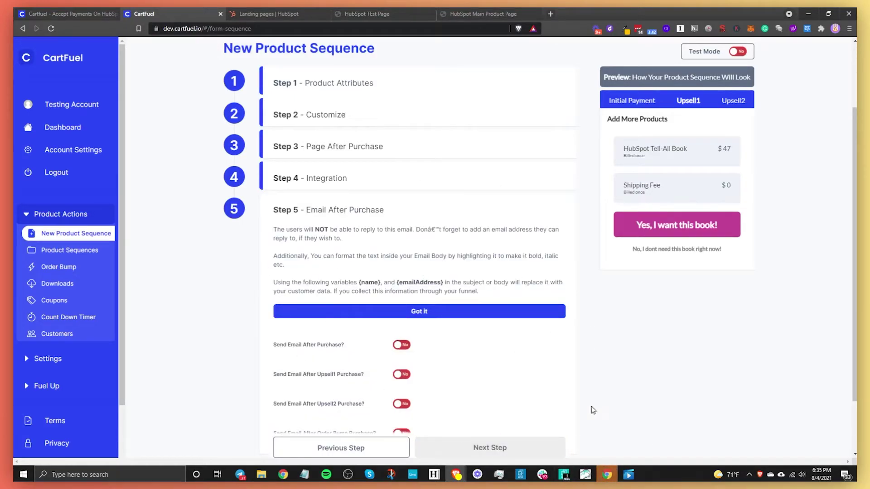
Step: Save the product sequence to bring up the placement code guide
{"action": "scroll", "coordinate": [344, 362], "scroll_direction": "down", "scroll_amount": 2}
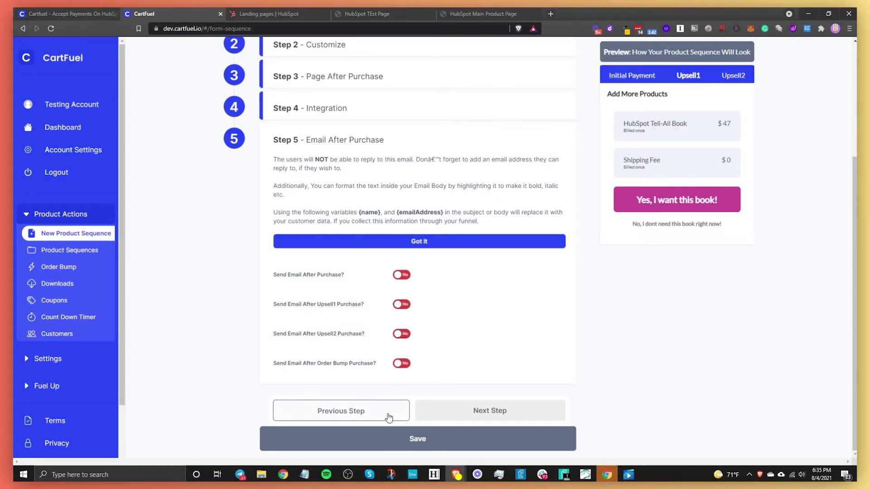
{"action": "left_click", "coordinate": [402, 436]}
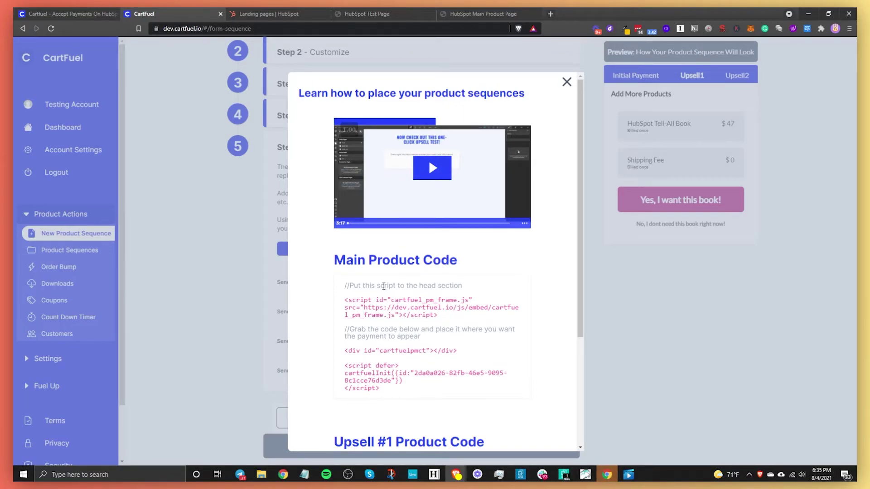
Step: Copy CartFuel's Main Product Code head script and bring up the HubSpot Landing pages tab
{"action": "left_click", "coordinate": [386, 310]}
{"action": "left_click", "coordinate": [395, 308]}
{"action": "left_click", "coordinate": [281, 11]}
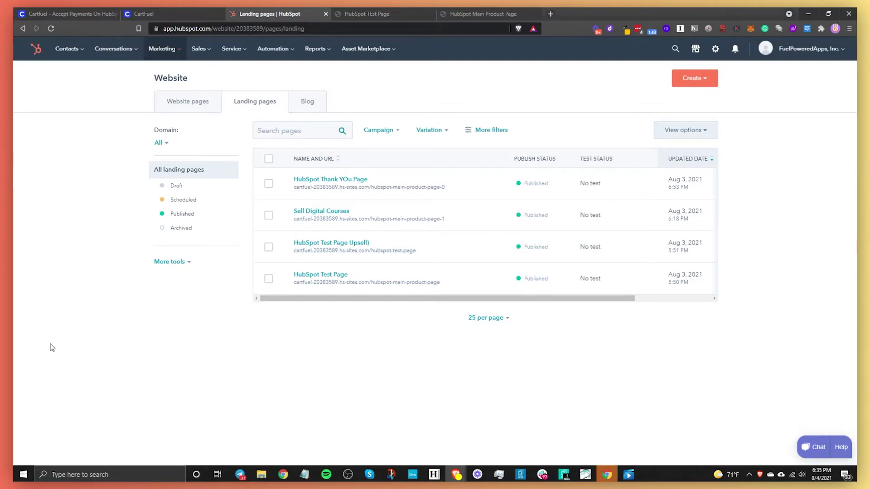
{"action": "left_click", "coordinate": [150, 13]}
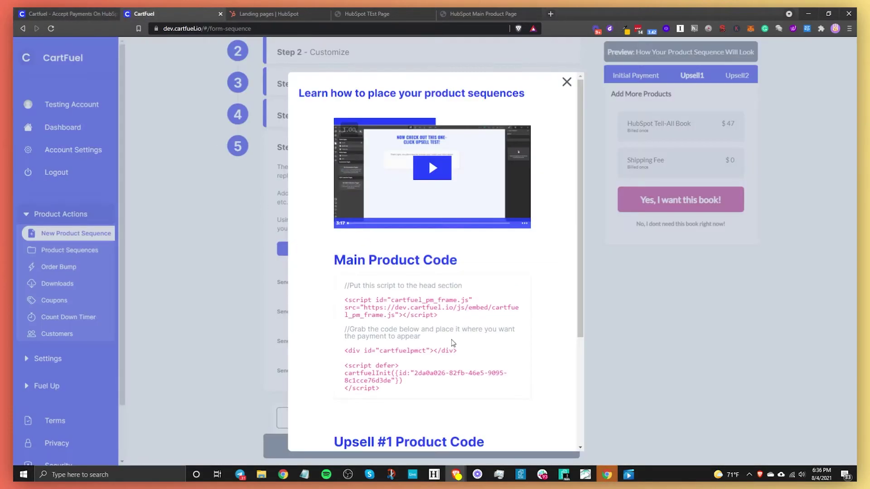
{"action": "left_click", "coordinate": [292, 17]}
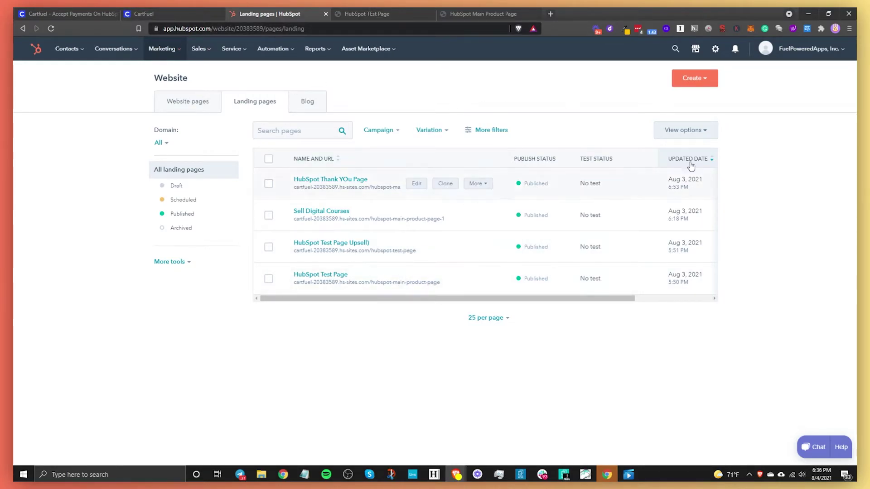
Step: Search Asset Marketplace modules for 'html' and open HubSpot's free HTML module, already installed
{"action": "left_click", "coordinate": [697, 53]}
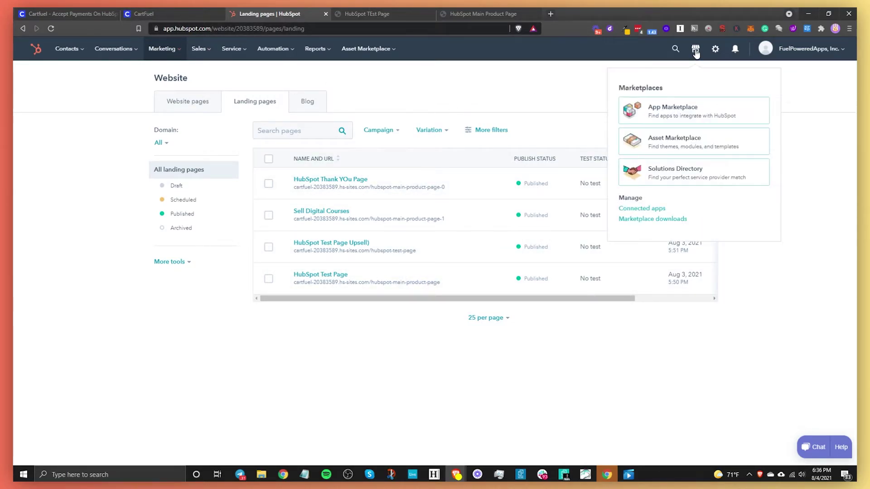
{"action": "left_click", "coordinate": [680, 143]}
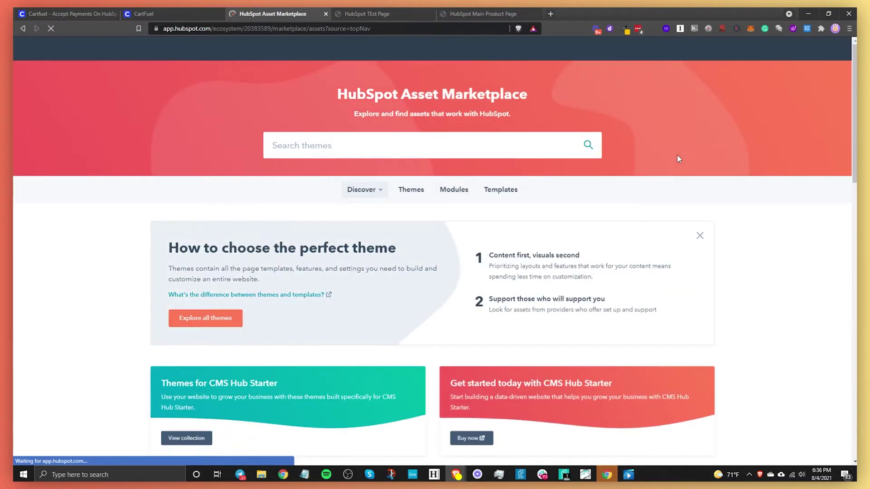
{"action": "left_click", "coordinate": [454, 189]}
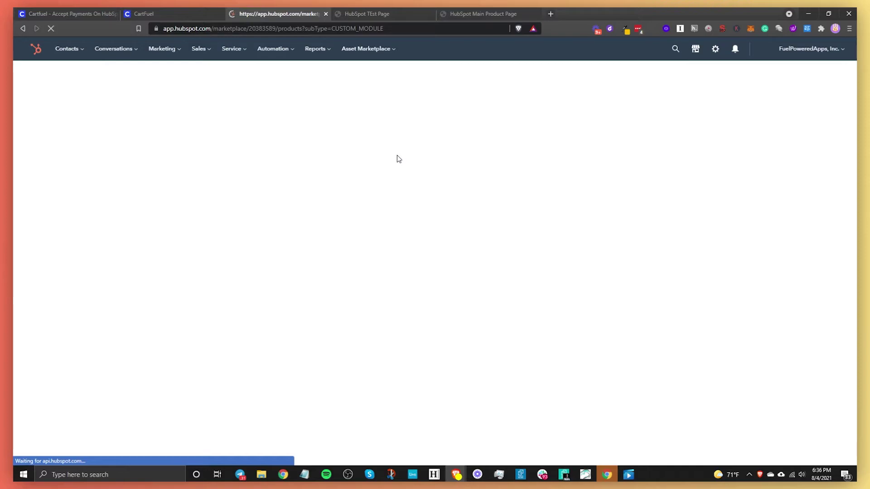
{"action": "mouse_move", "coordinate": [143, 185]}
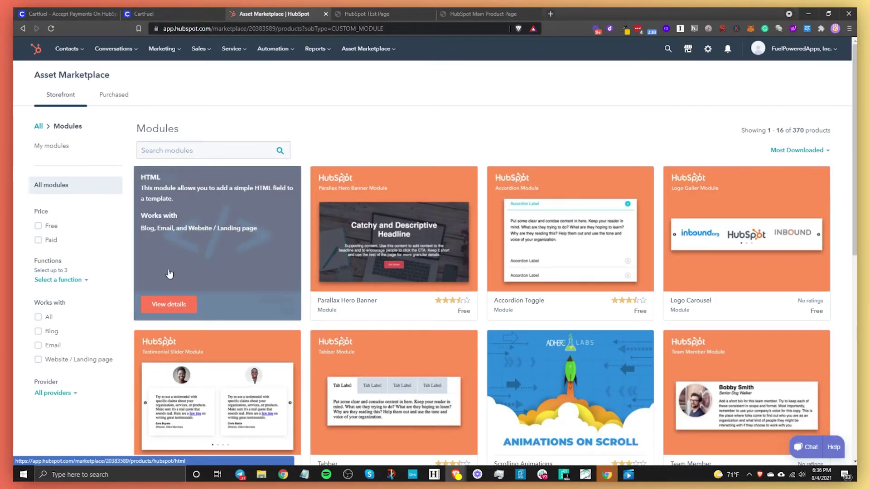
{"action": "left_click", "coordinate": [219, 148]}
{"action": "type", "text": "html"}
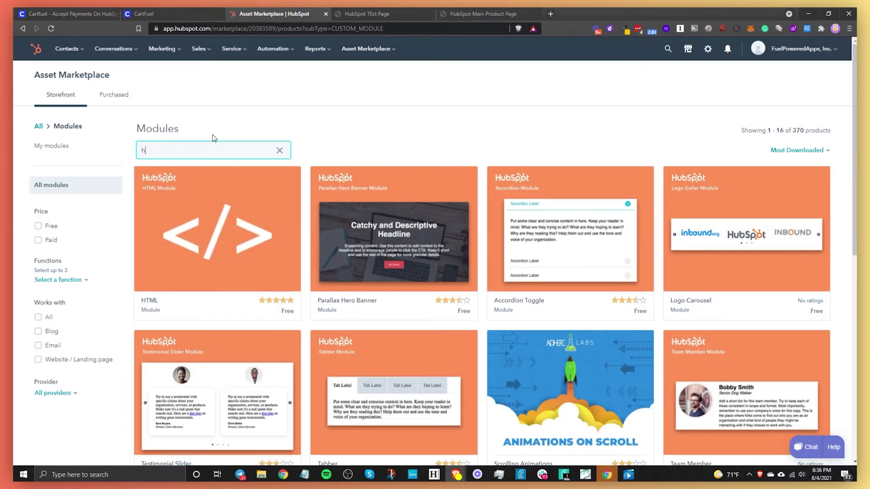
{"action": "left_click", "coordinate": [245, 225]}
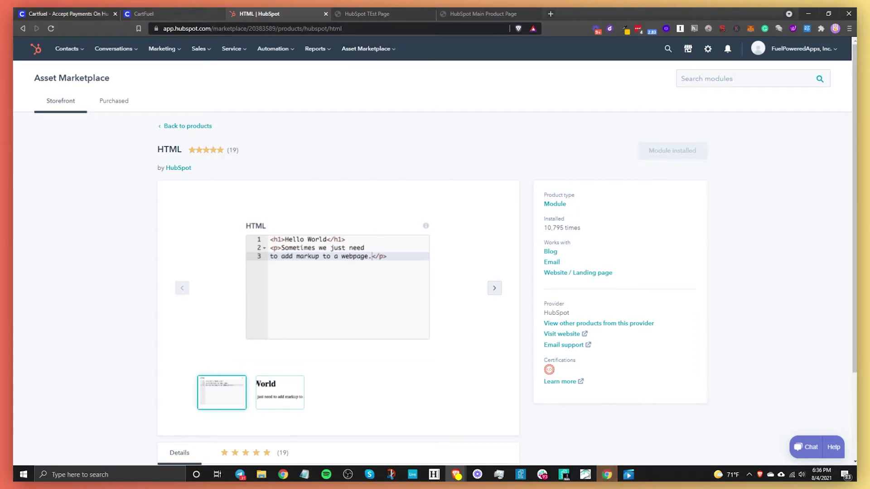
{"action": "left_click", "coordinate": [178, 54]}
Step: From Website Pages' Landing pages list, edit HubSpot Test Page in the page editor
{"action": "mouse_move", "coordinate": [176, 143]}
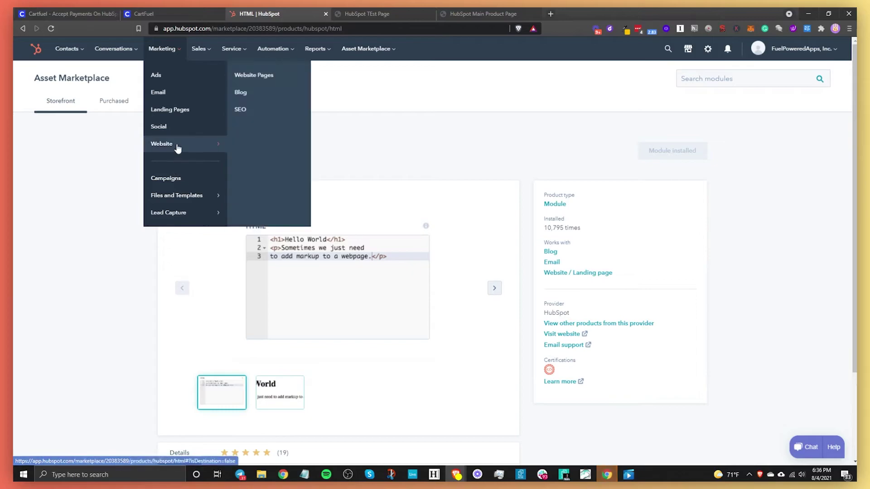
{"action": "left_click", "coordinate": [246, 76]}
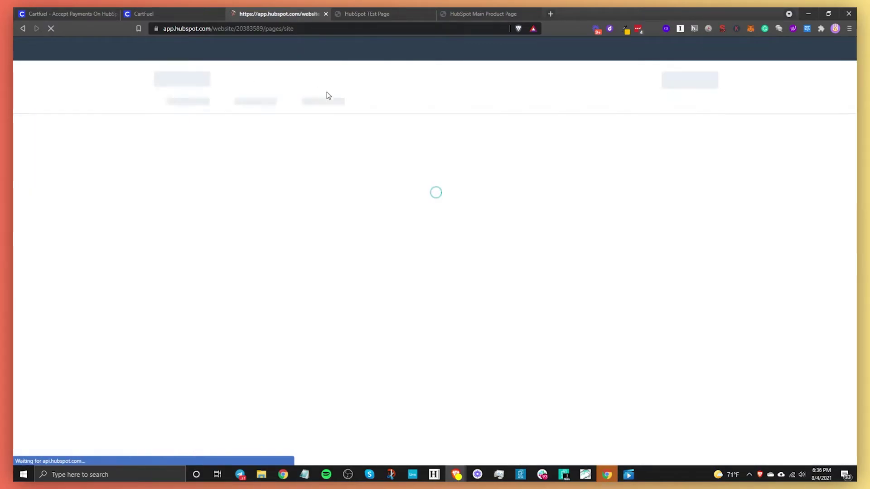
{"action": "left_click", "coordinate": [259, 101]}
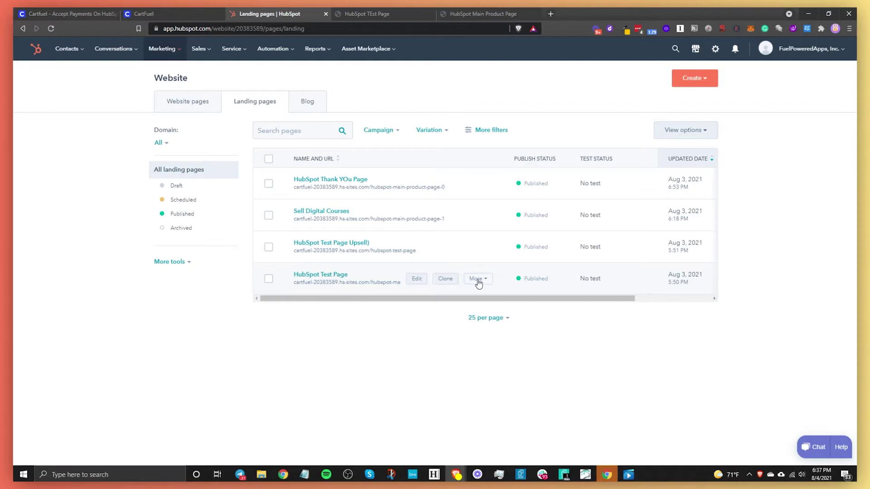
{"action": "left_click", "coordinate": [413, 282]}
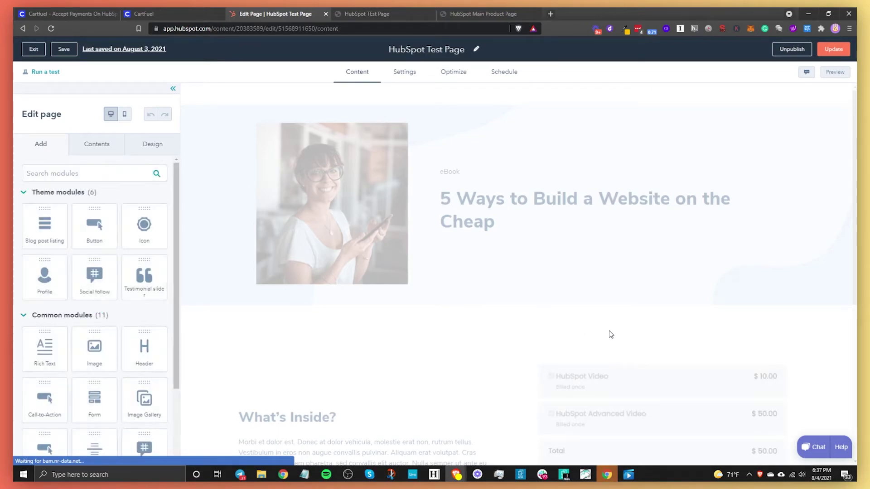
Step: Delete the old payment module and drop an HTML module into the right column
{"action": "scroll", "coordinate": [707, 381], "scroll_direction": "down", "scroll_amount": 2}
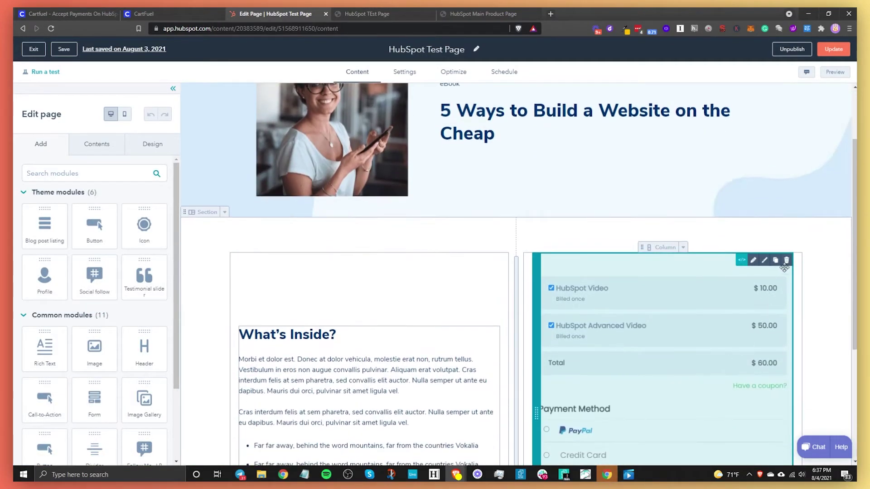
{"action": "left_click", "coordinate": [787, 261]}
{"action": "left_click", "coordinate": [87, 175]}
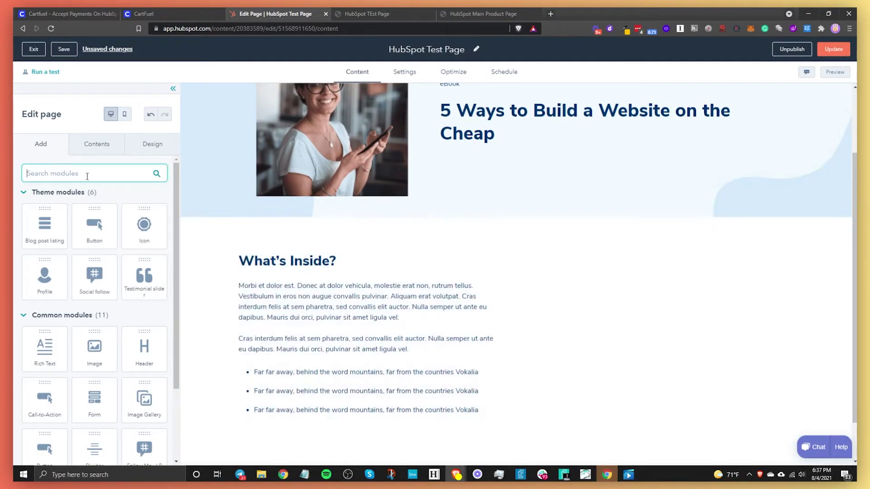
{"action": "type", "text": "html"}
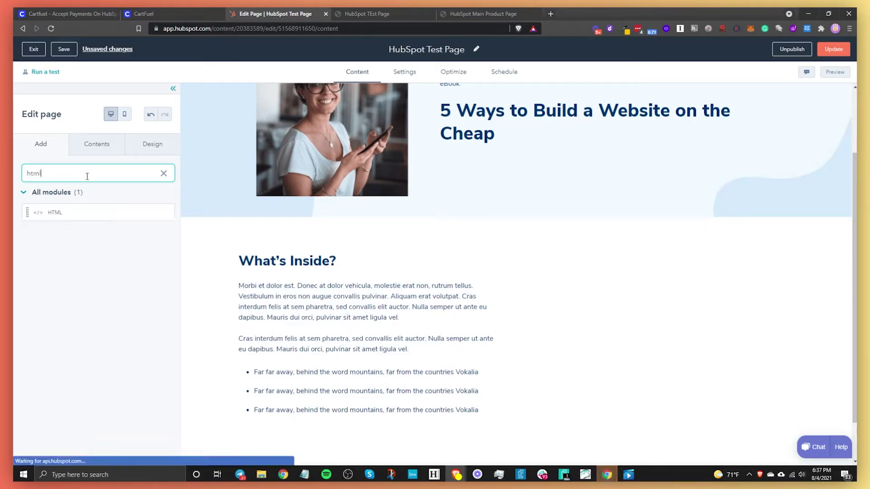
{"action": "left_click_drag", "start_coordinate": [58, 212], "coordinate": [664, 315]}
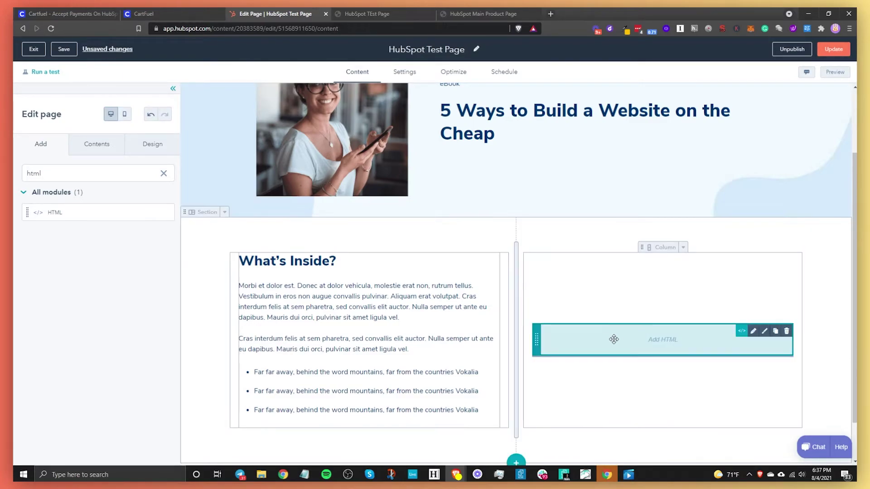
Step: Paste CartFuel's head script and payment div/init script into the HTML module and apply changes
{"action": "left_click", "coordinate": [638, 344]}
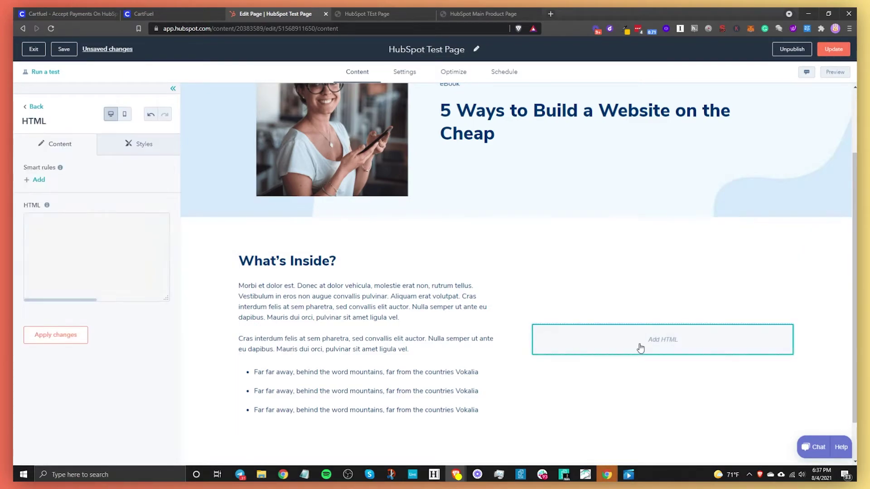
{"action": "left_click", "coordinate": [89, 238]}
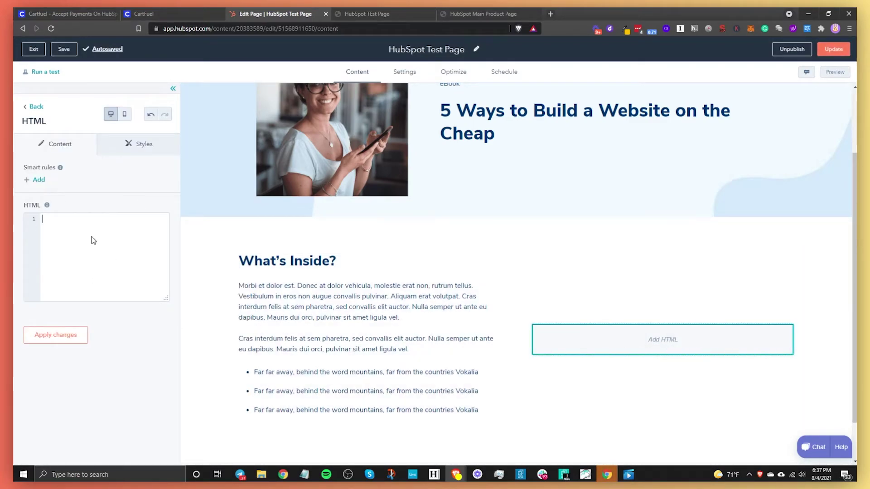
{"action": "type", "text": "<script id=\"cartfuel_pm_frame.js\" src=\"https://dev.cartfuel.io/js/embed/cartfuel_pm_frame.js\"></script>"}
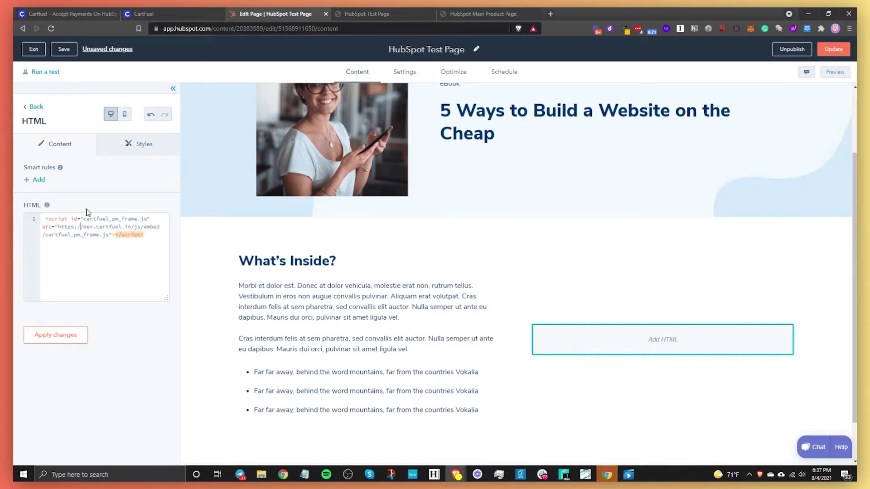
{"action": "left_click", "coordinate": [151, 11]}
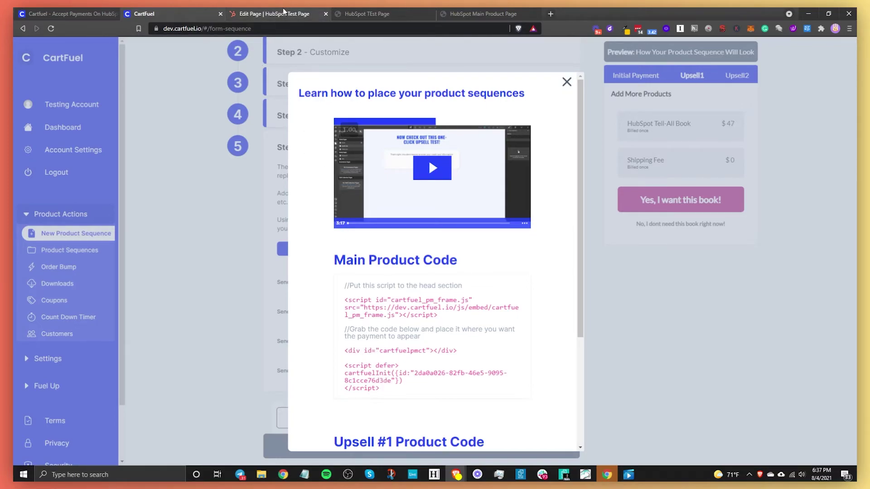
{"action": "left_click", "coordinate": [272, 14]}
{"action": "type", "text": "<div id=\"cartfuelpmct\"></div> <script defer> cartfuelInit({id:\"2da0a026-82fb-46e5-9895-8c1cce76d3de\"}) </script>"}
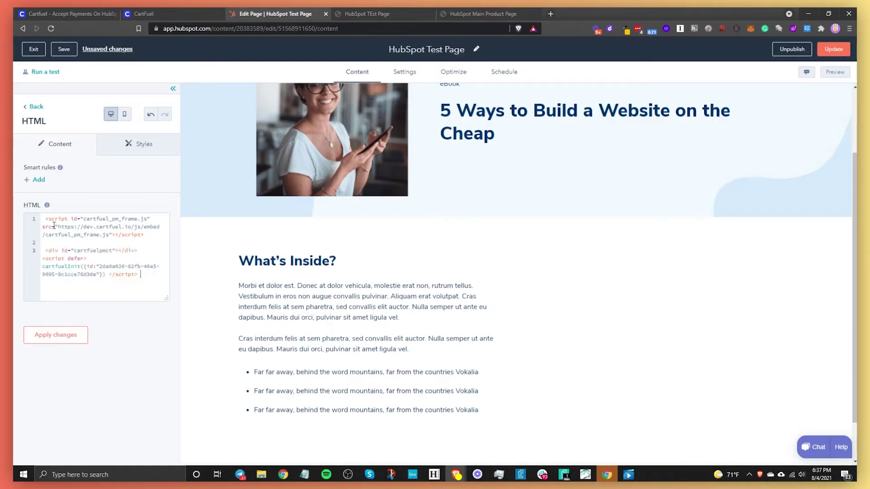
{"action": "left_click", "coordinate": [49, 338]}
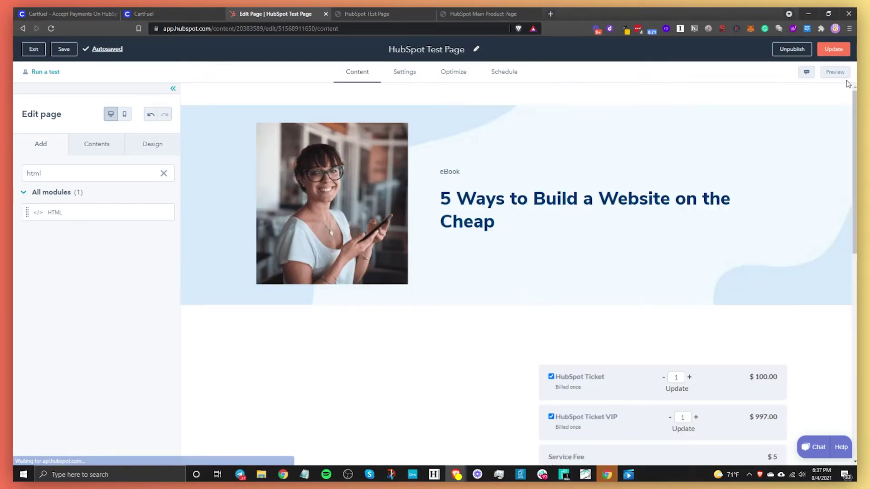
{"action": "scroll", "coordinate": [552, 268], "scroll_direction": "down", "scroll_amount": 3}
{"action": "scroll", "coordinate": [691, 344], "scroll_direction": "down", "scroll_amount": 2}
{"action": "scroll", "coordinate": [625, 270], "scroll_direction": "up", "scroll_amount": 5}
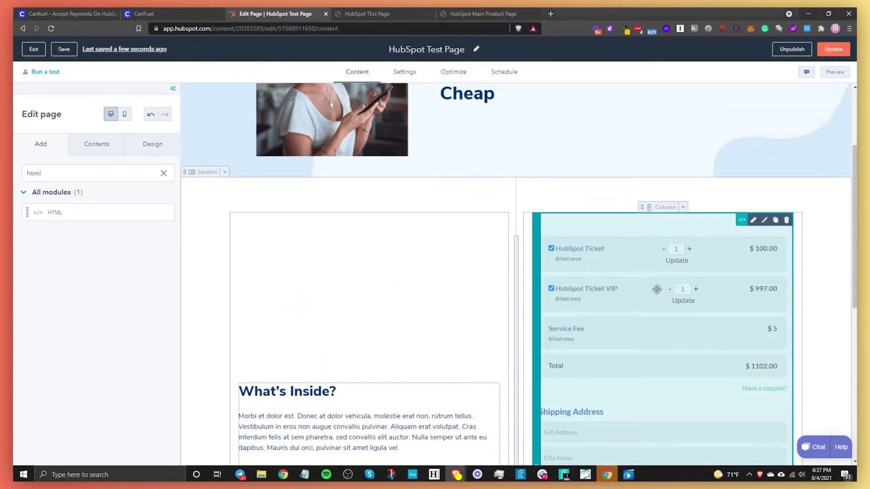
{"action": "scroll", "coordinate": [657, 289], "scroll_direction": "up", "scroll_amount": 3}
Step: Publish the HubSpot Test Page update immediately and go back to the Landing pages list
{"action": "left_click", "coordinate": [833, 49]}
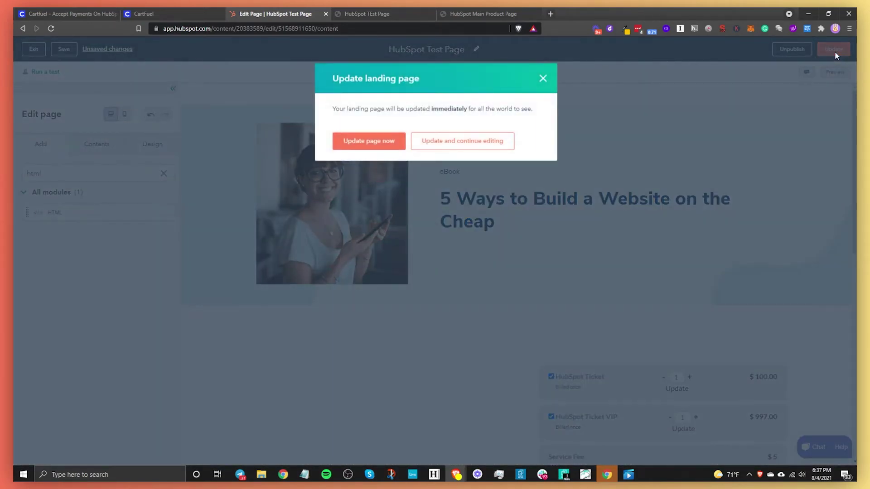
{"action": "left_click", "coordinate": [374, 144]}
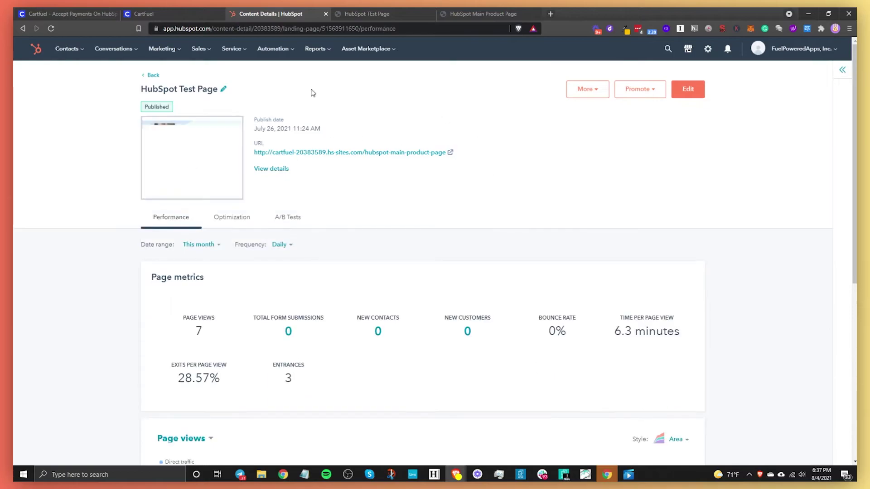
{"action": "left_click", "coordinate": [151, 75]}
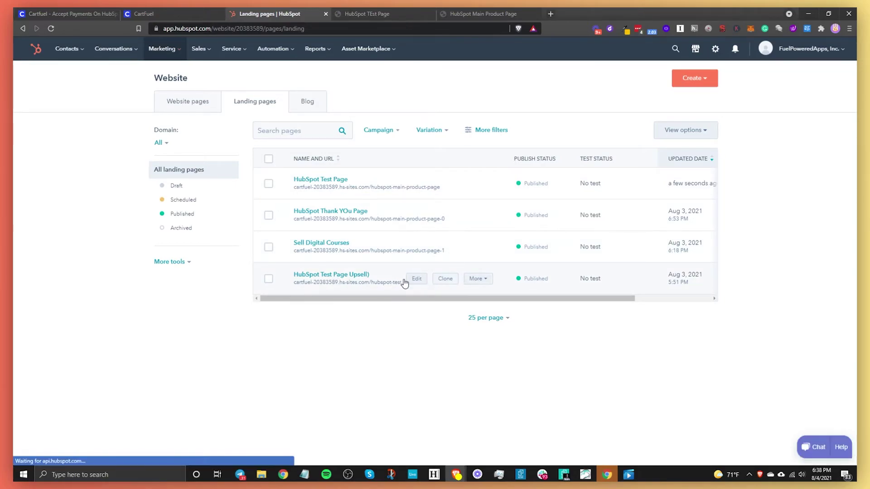
Step: Open HubSpot Test Page Upsell for editing and copy CartFuel's Upsell #1 product code
{"action": "left_click", "coordinate": [412, 280]}
{"action": "left_click", "coordinate": [159, 13]}
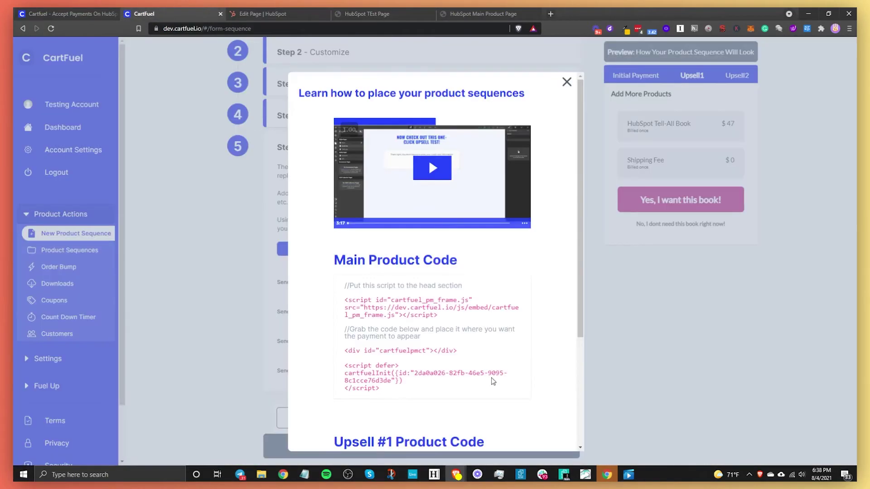
{"action": "scroll", "coordinate": [461, 352], "scroll_direction": "down", "scroll_amount": 5}
{"action": "left_click", "coordinate": [407, 340]}
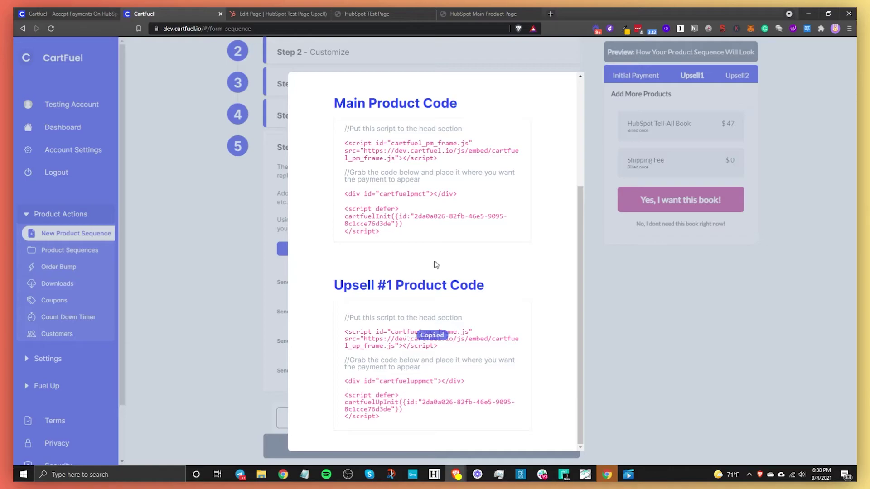
{"action": "left_click", "coordinate": [273, 14]}
Step: Delete the old upsell module and place an HTML module in the right column
{"action": "left_click", "coordinate": [787, 261]}
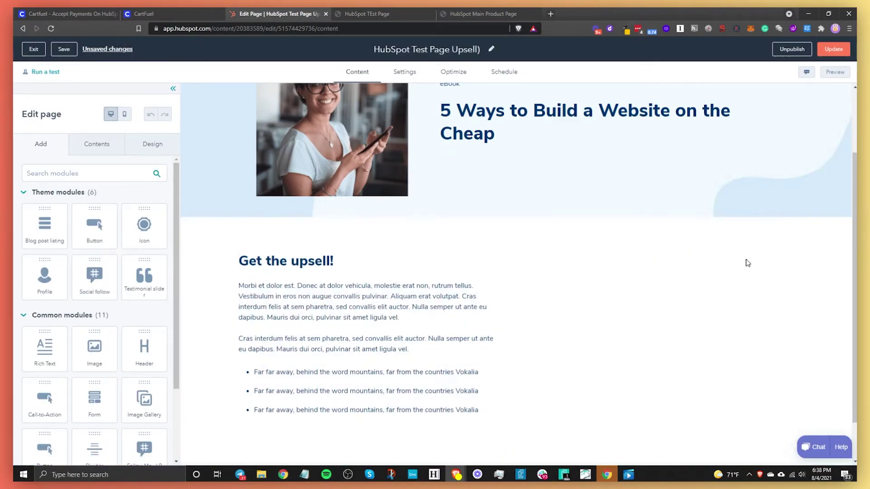
{"action": "left_click", "coordinate": [88, 167]}
{"action": "type", "text": "htm"}
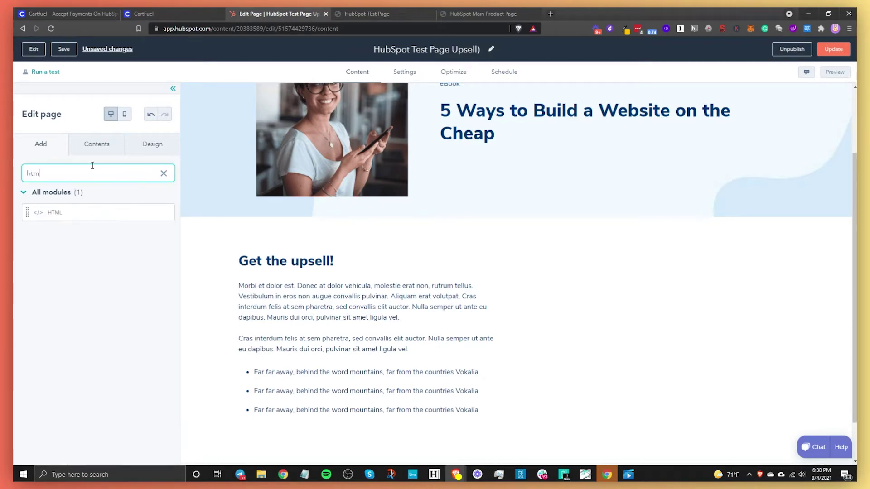
{"action": "left_click_drag", "start_coordinate": [68, 217], "coordinate": [629, 340]}
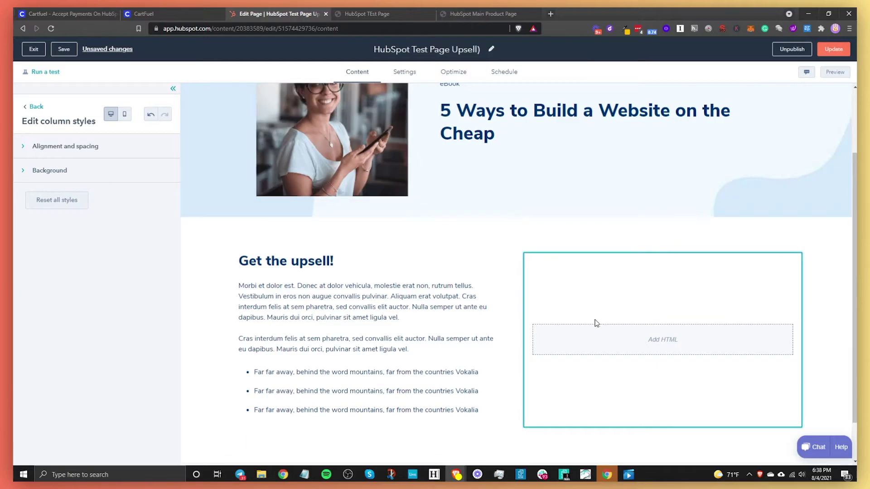
{"action": "left_click", "coordinate": [635, 344]}
Step: Paste the Upsell #1 head script and embed div/script into the HTML module and apply
{"action": "left_click", "coordinate": [128, 253]}
{"action": "key", "text": "ctrl+v"}
{"action": "left_click", "coordinate": [195, 12]}
{"action": "left_click", "coordinate": [394, 410]}
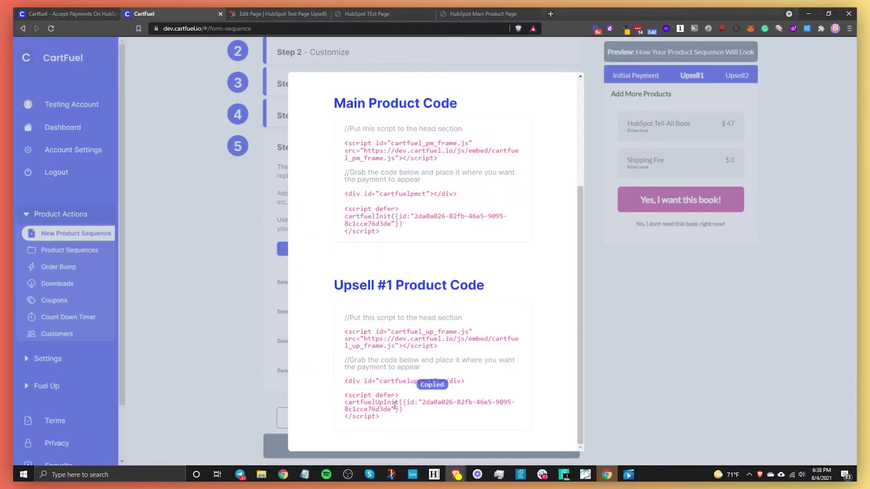
{"action": "left_click", "coordinate": [277, 14]}
{"action": "left_click", "coordinate": [157, 295]}
{"action": "key", "text": "ctrl+v"}
{"action": "left_click", "coordinate": [74, 335]}
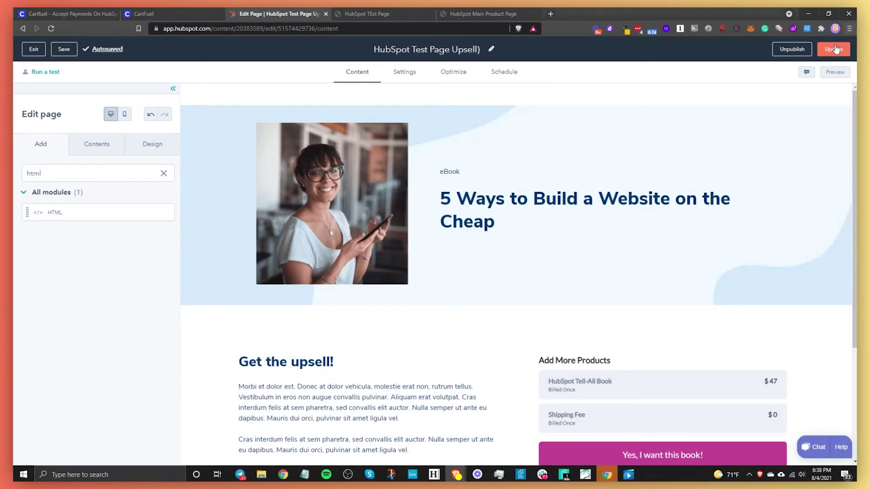
{"action": "left_click", "coordinate": [833, 49]}
Step: Publish the upsell page now, return to Landing pages, and close the old HubSpot TEst Page tab
{"action": "left_click", "coordinate": [352, 144]}
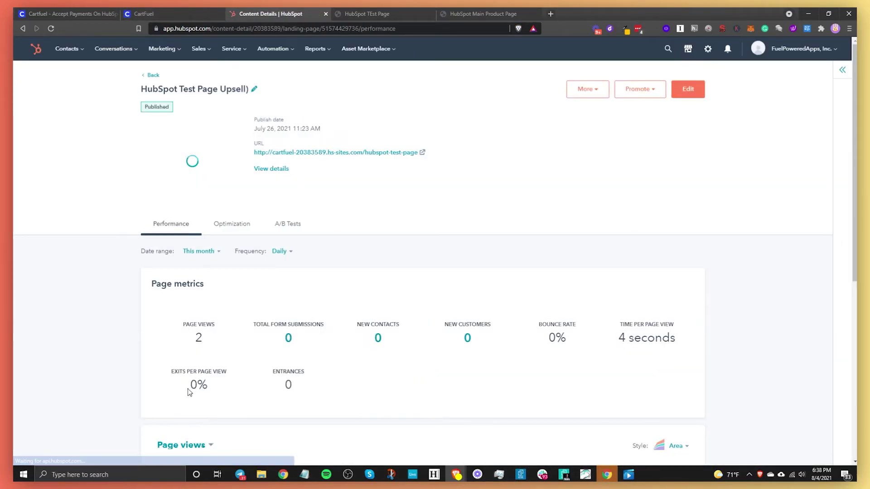
{"action": "left_click", "coordinate": [153, 75]}
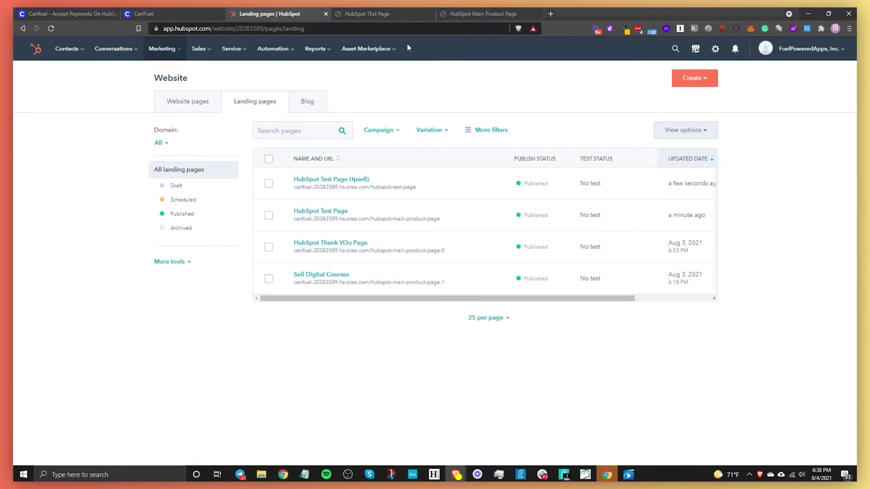
{"action": "left_click", "coordinate": [420, 15]}
{"action": "left_click", "coordinate": [430, 15]}
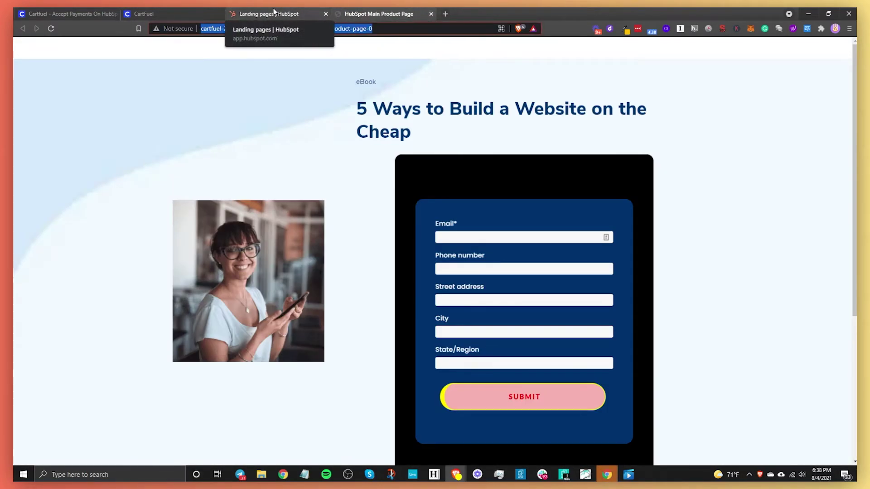
{"action": "left_click", "coordinate": [269, 14]}
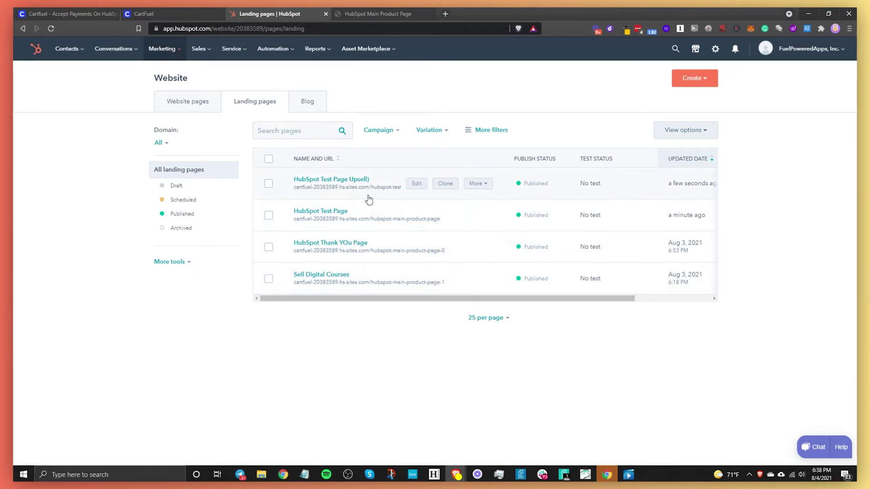
Step: View the live HubSpot Test Page with its CartFuel checkout
{"action": "left_click", "coordinate": [476, 214]}
{"action": "left_click", "coordinate": [476, 232]}
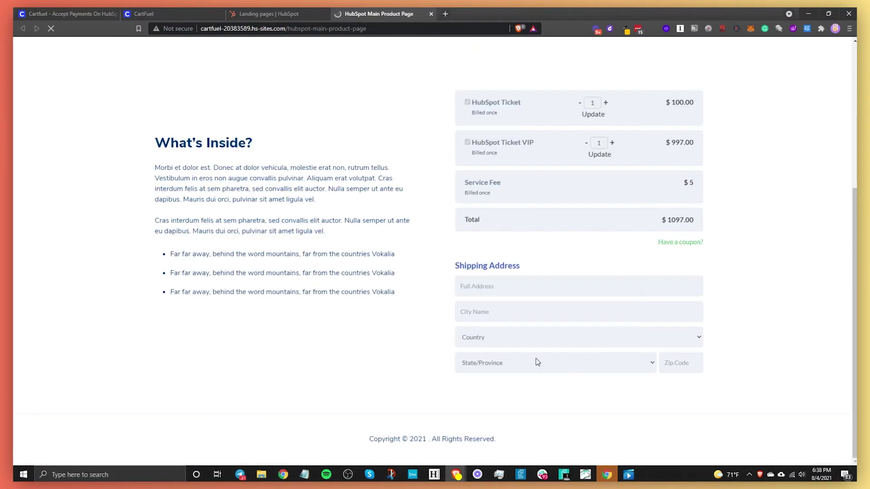
{"action": "scroll", "coordinate": [536, 361], "scroll_direction": "down", "scroll_amount": 4}
{"action": "scroll", "coordinate": [521, 369], "scroll_direction": "up", "scroll_amount": 9}
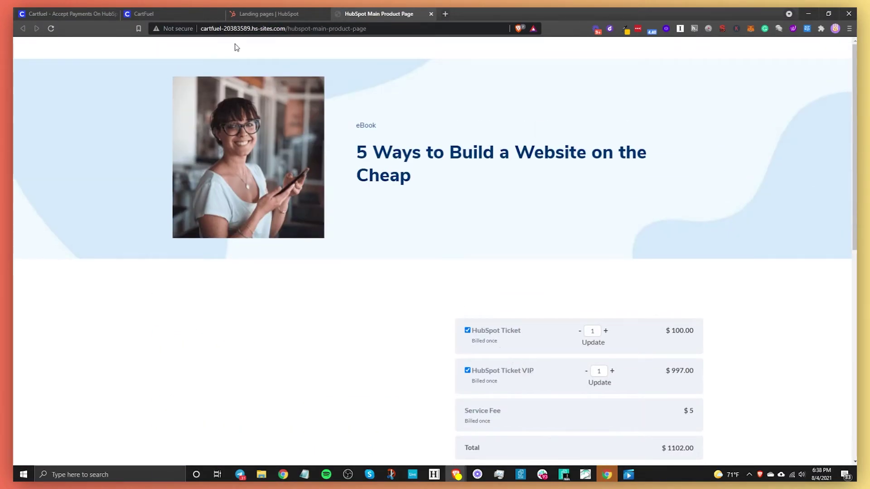
{"action": "scroll", "coordinate": [400, 202], "scroll_direction": "down", "scroll_amount": 4}
Step: Close CartFuel's embed code window and preview the Initial Payment checkout with the $100.00 HubSpot Ticket
{"action": "left_click", "coordinate": [165, 9]}
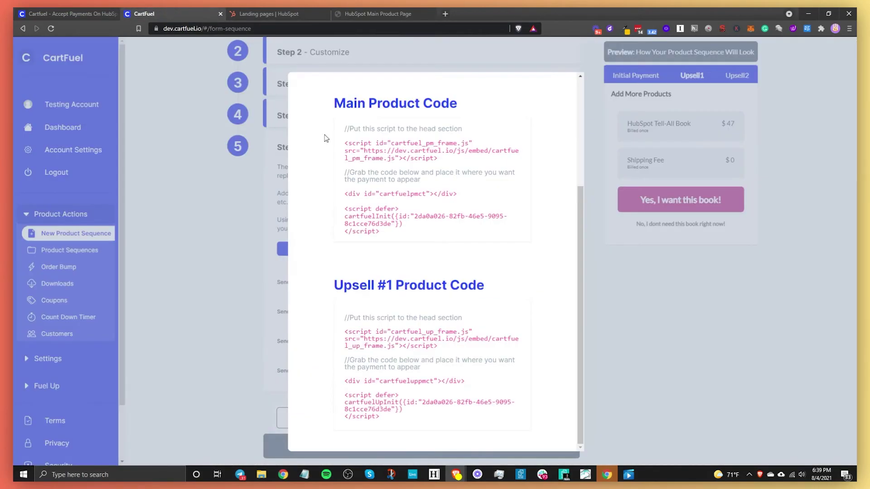
{"action": "left_click", "coordinate": [208, 264]}
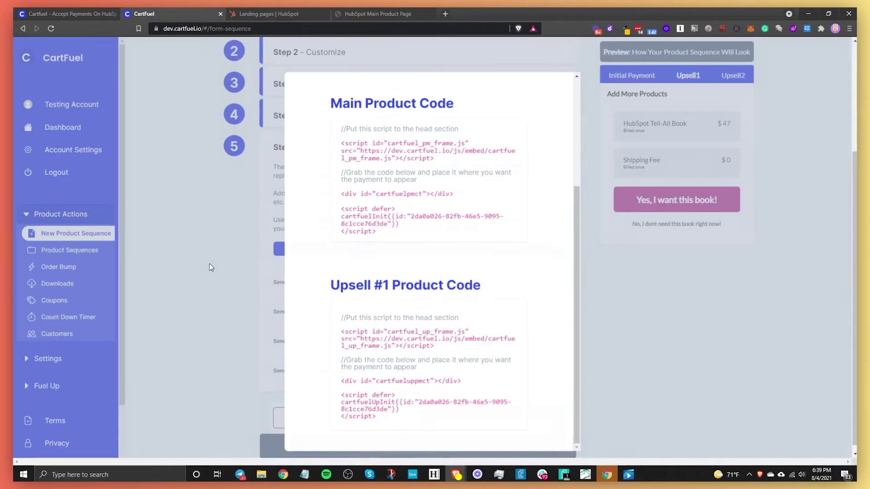
{"action": "scroll", "coordinate": [563, 288], "scroll_direction": "up", "scroll_amount": 3}
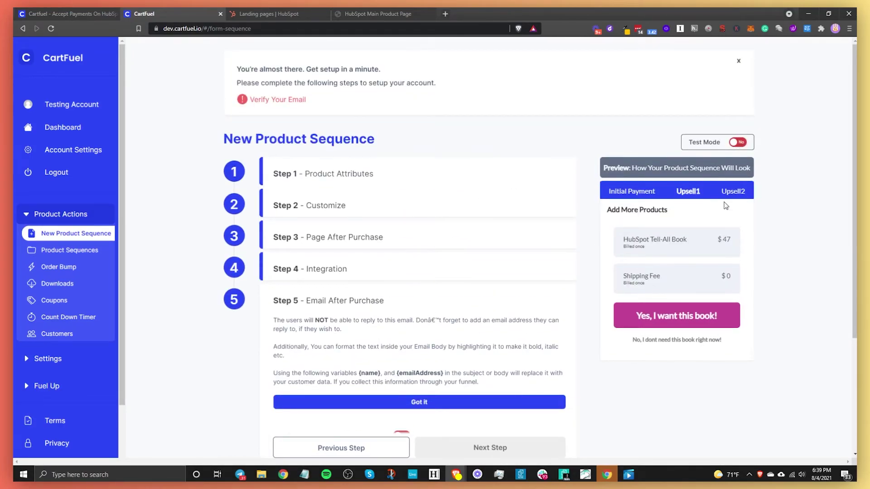
{"action": "left_click", "coordinate": [637, 194]}
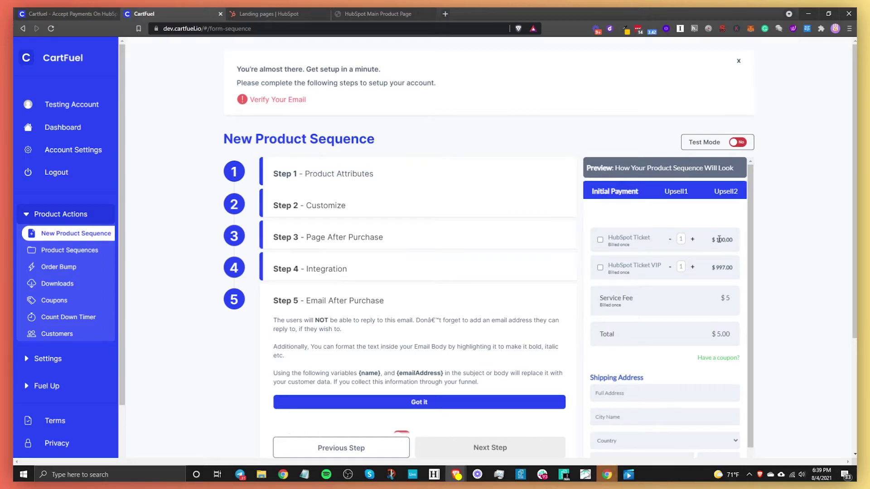
{"action": "left_click_drag", "start_coordinate": [720, 240], "coordinate": [725, 242]}
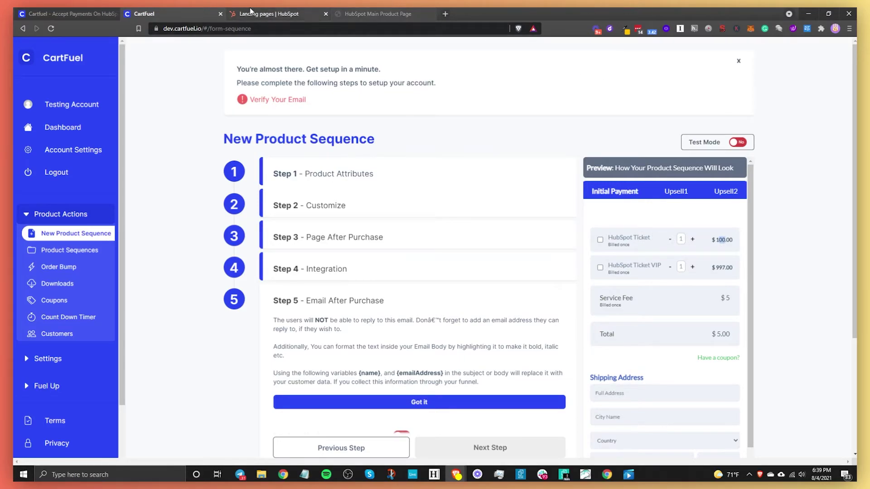
Step: On the live checkout, enter the shipping street address, city, United States and zip code
{"action": "left_click", "coordinate": [378, 14]}
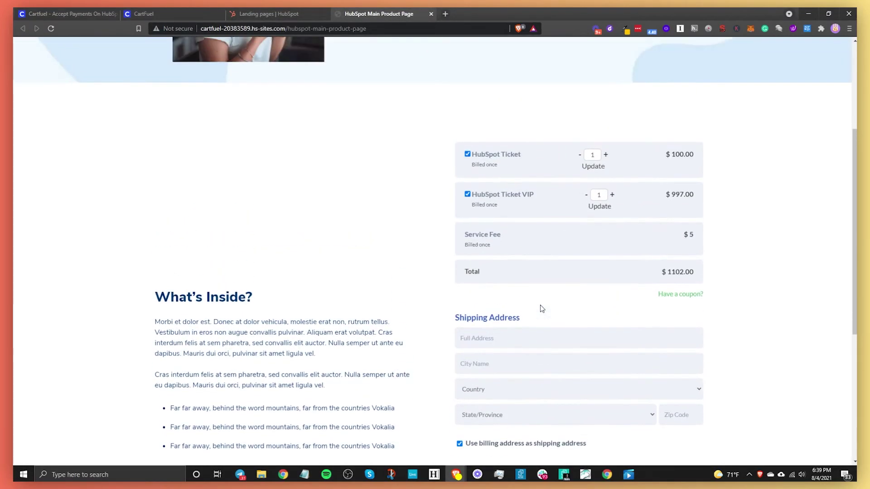
{"action": "scroll", "coordinate": [541, 308], "scroll_direction": "down", "scroll_amount": 3}
{"action": "left_click", "coordinate": [476, 164]}
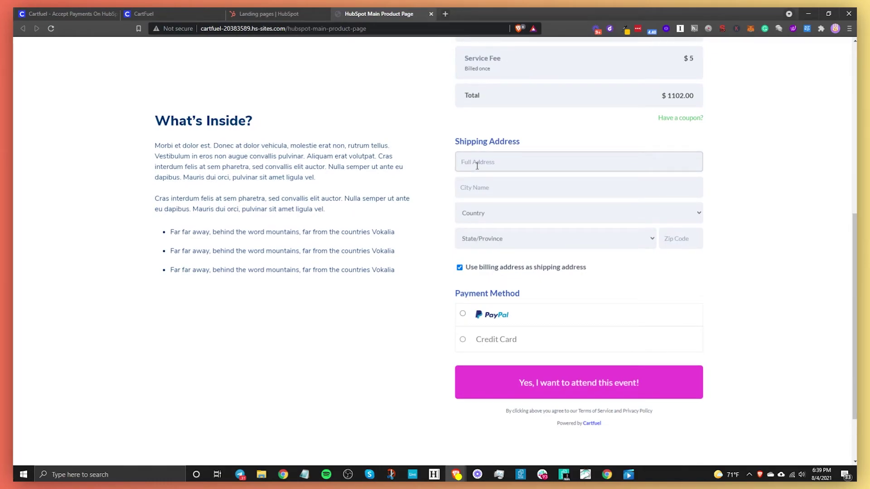
{"action": "type", "text": "555"}
{"action": "left_click", "coordinate": [488, 190]}
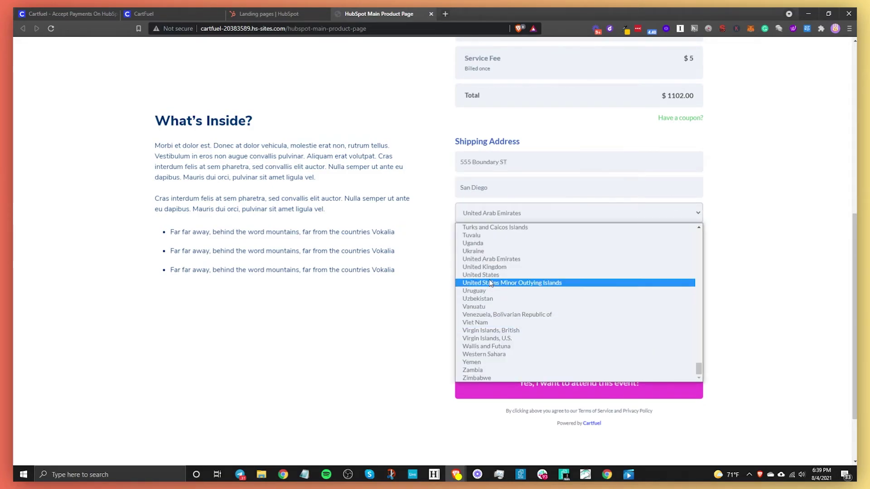
{"action": "left_click", "coordinate": [490, 275]}
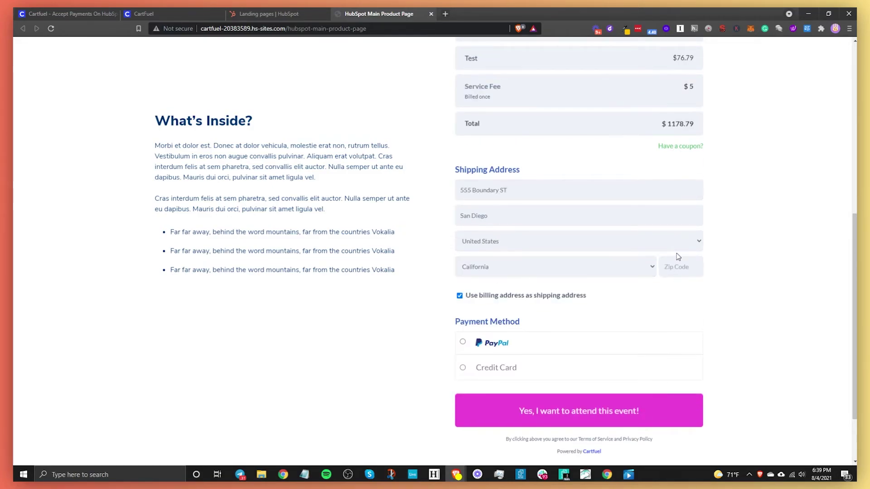
{"action": "left_click", "coordinate": [679, 263]}
{"action": "type", "text": "92104"}
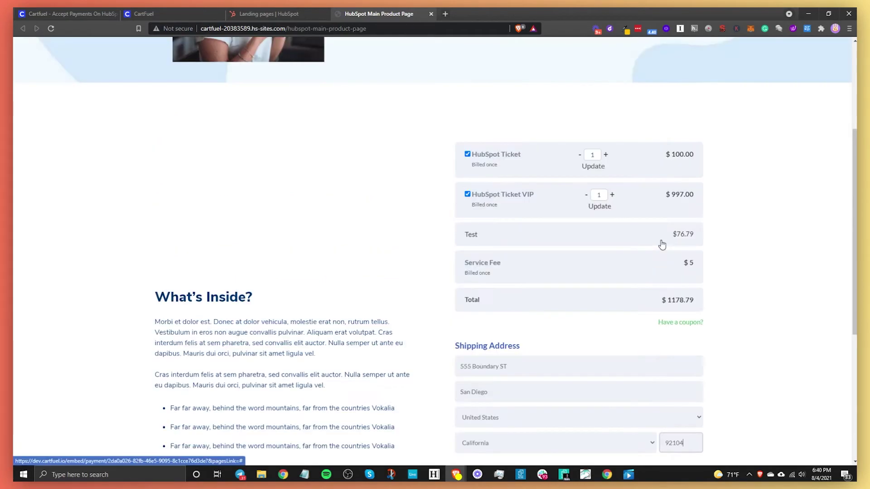
{"action": "scroll", "coordinate": [546, 190], "scroll_direction": "down", "scroll_amount": 4}
{"action": "scroll", "coordinate": [547, 189], "scroll_direction": "up", "scroll_amount": 4}
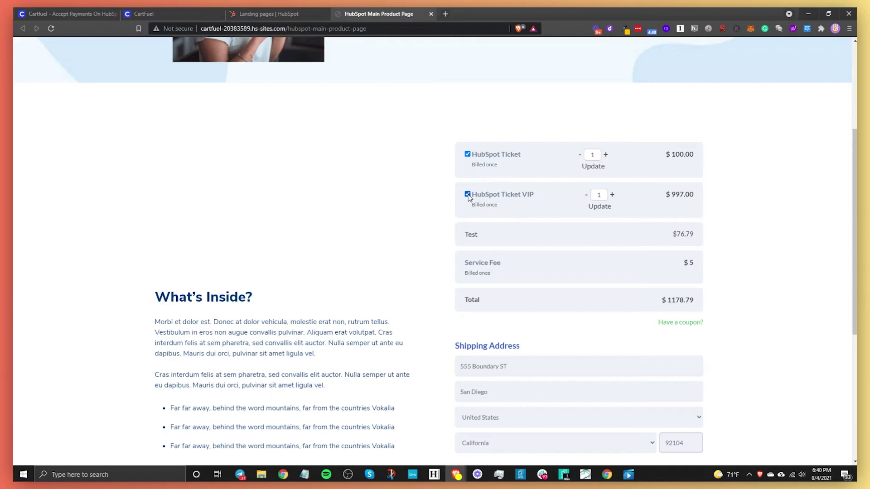
Step: Remove the VIP ticket and set the HubSpot Ticket quantity to 2
{"action": "left_click", "coordinate": [468, 194]}
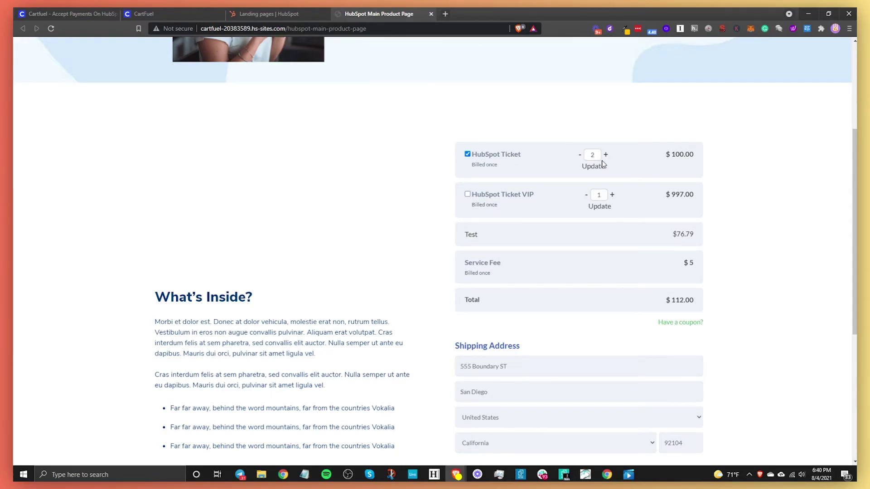
{"action": "left_click", "coordinate": [596, 166]}
{"action": "scroll", "coordinate": [458, 218], "scroll_direction": "up", "scroll_amount": 4}
{"action": "scroll", "coordinate": [622, 341], "scroll_direction": "down", "scroll_amount": 4}
Step: Dismiss the email updates popup and set the state to California
{"action": "left_click", "coordinate": [693, 227]}
{"action": "scroll", "coordinate": [503, 336], "scroll_direction": "down", "scroll_amount": 2}
{"action": "left_click", "coordinate": [503, 354]}
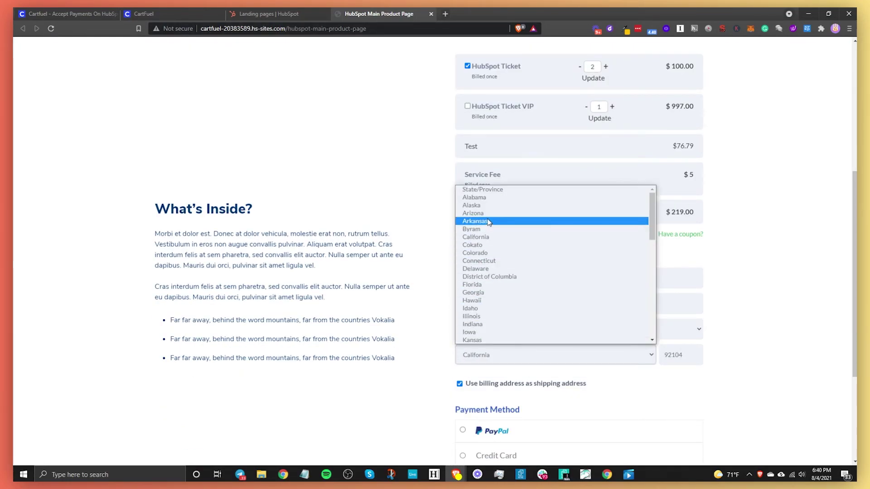
{"action": "left_click", "coordinate": [489, 222]}
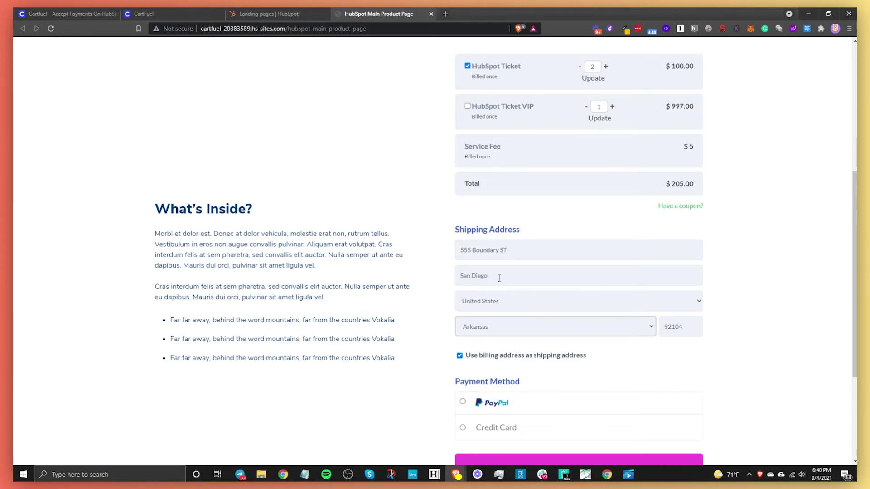
{"action": "left_click", "coordinate": [482, 326]}
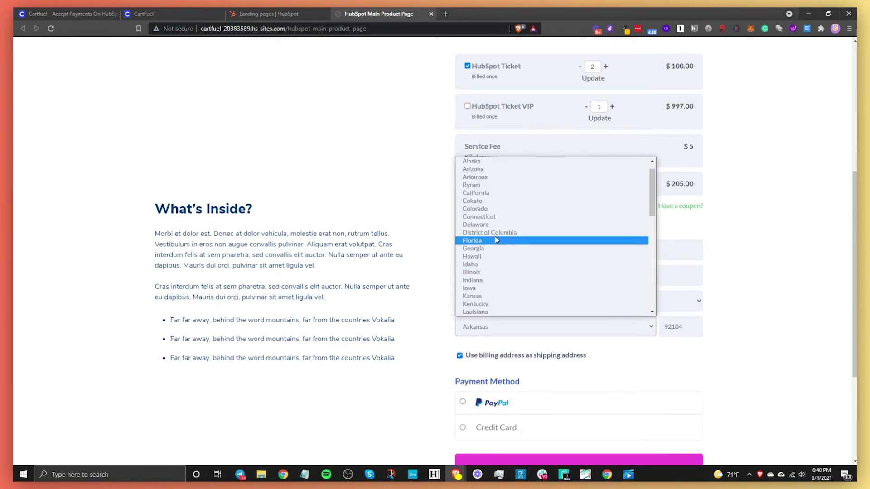
{"action": "left_click", "coordinate": [497, 197]}
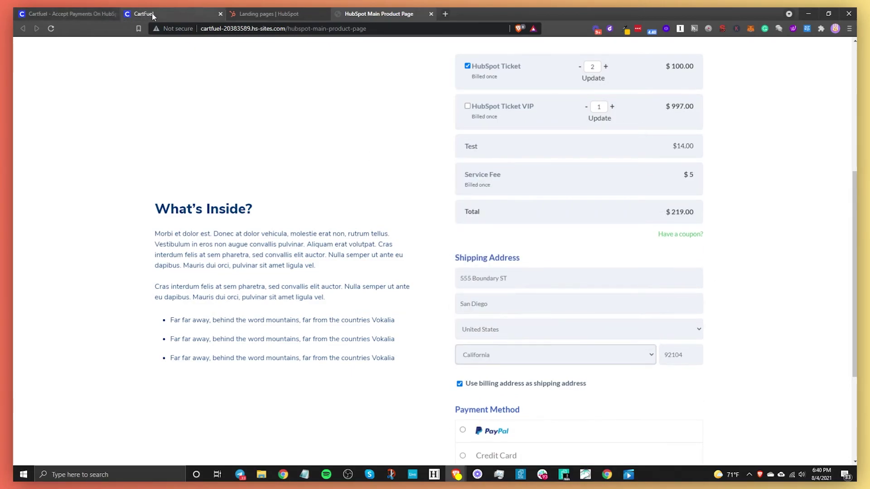
{"action": "left_click", "coordinate": [153, 12]}
Step: Review the California tax rule in CartFuel's tax settings without changing it
{"action": "left_click", "coordinate": [49, 358]}
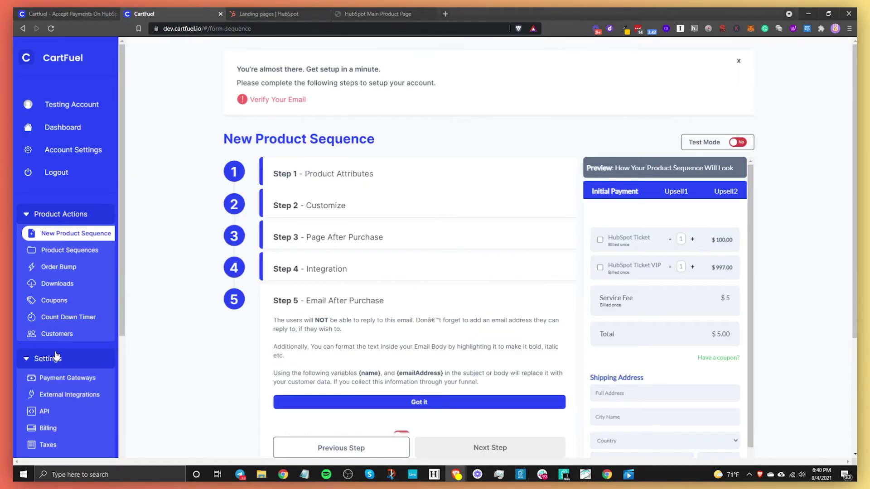
{"action": "scroll", "coordinate": [56, 358], "scroll_direction": "down", "scroll_amount": 2}
{"action": "left_click", "coordinate": [57, 359]}
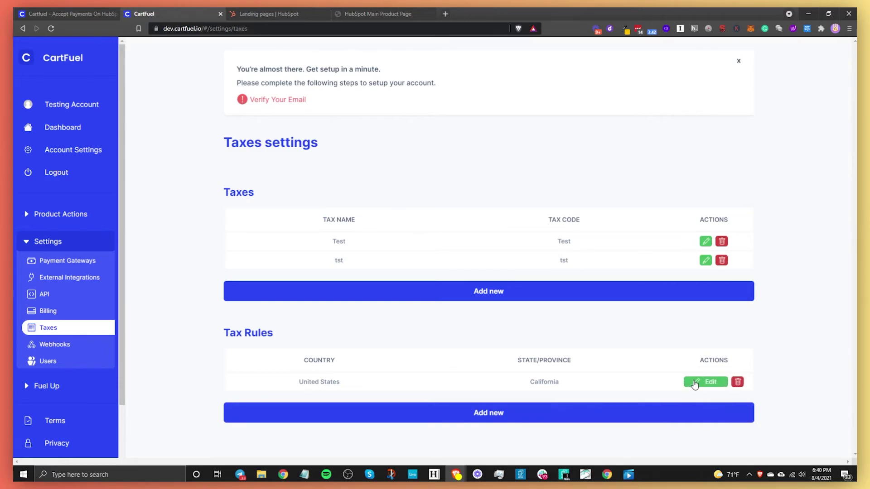
{"action": "left_click", "coordinate": [705, 382]}
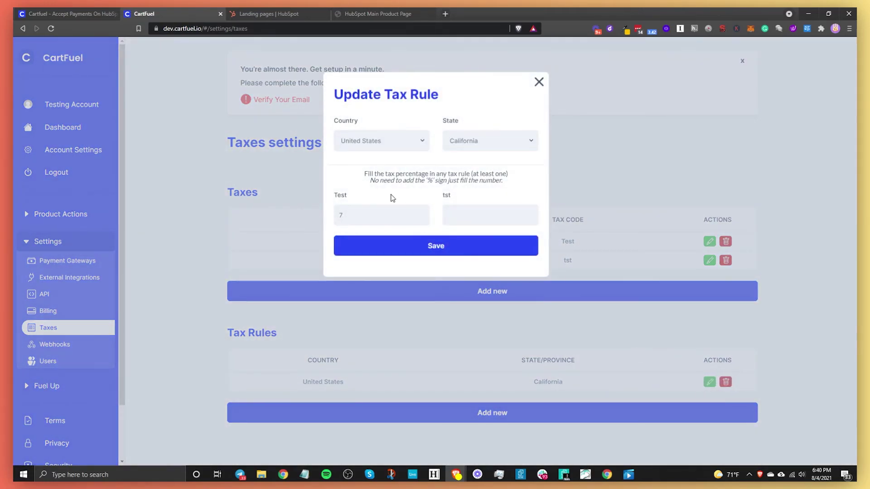
{"action": "left_click", "coordinate": [539, 82]}
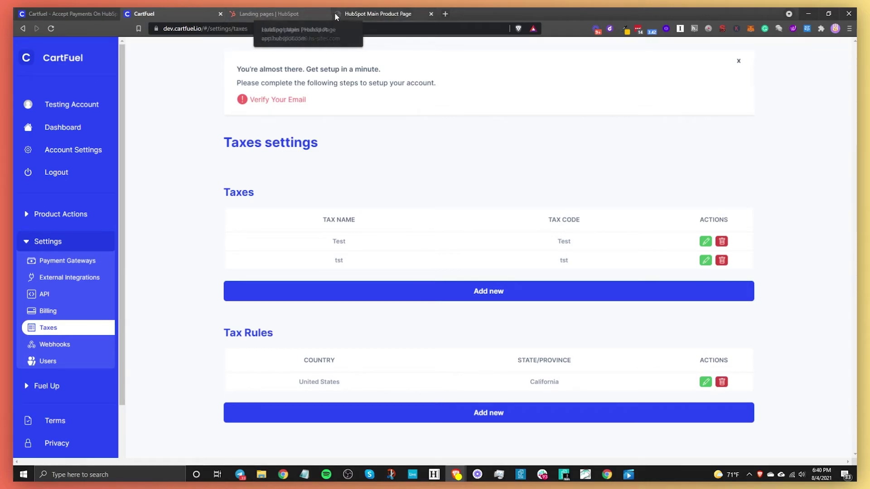
Step: Set the live checkout's state to Florida, dropping the $14.00 tax for a $205.00 total
{"action": "left_click", "coordinate": [360, 15]}
{"action": "left_click", "coordinate": [496, 352]}
{"action": "left_click", "coordinate": [481, 291]}
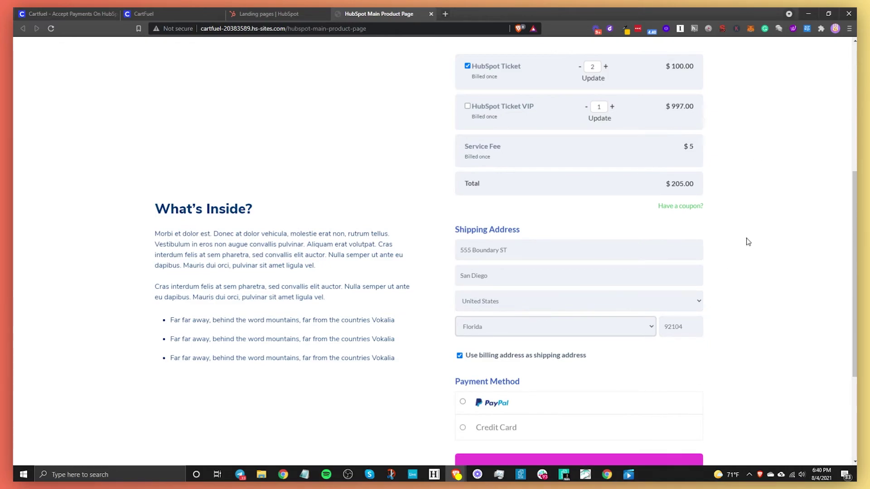
Step: Choose credit card payment and enter the buyer's full name and phone number
{"action": "scroll", "coordinate": [718, 344], "scroll_direction": "down", "scroll_amount": 3}
{"action": "left_click", "coordinate": [462, 260]}
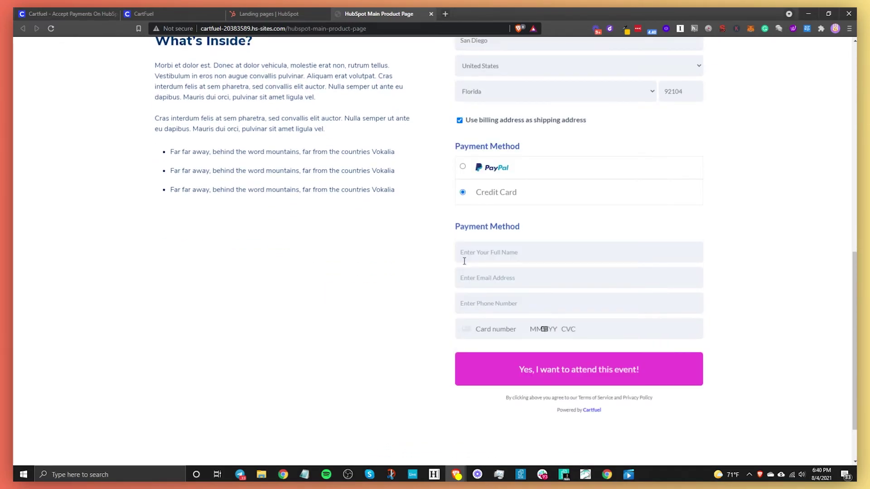
{"action": "left_click", "coordinate": [497, 258]}
{"action": "type", "text": "Jelani A"}
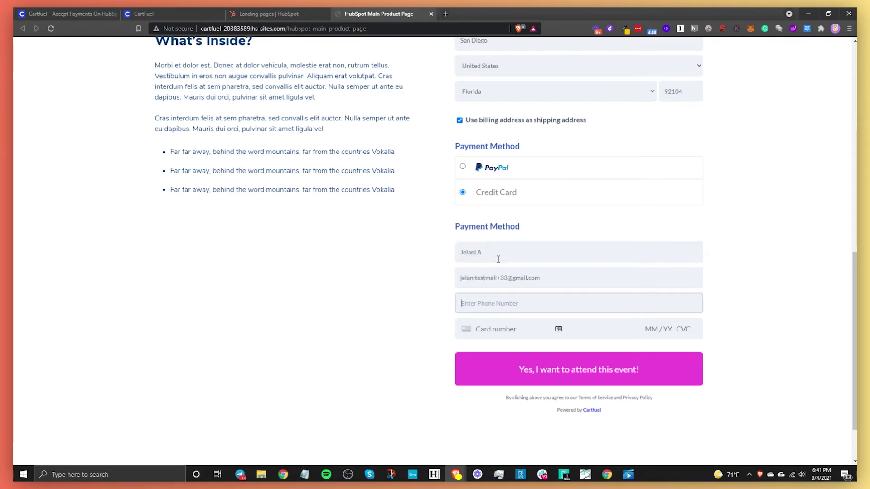
{"action": "type", "text": "856-555-5555"}
{"action": "key", "text": "Tab"}
Step: Pay for the ticket with the 4242 test card, expiry 04/24, CVC 242 and ZIP 42424
{"action": "type", "text": "424"}
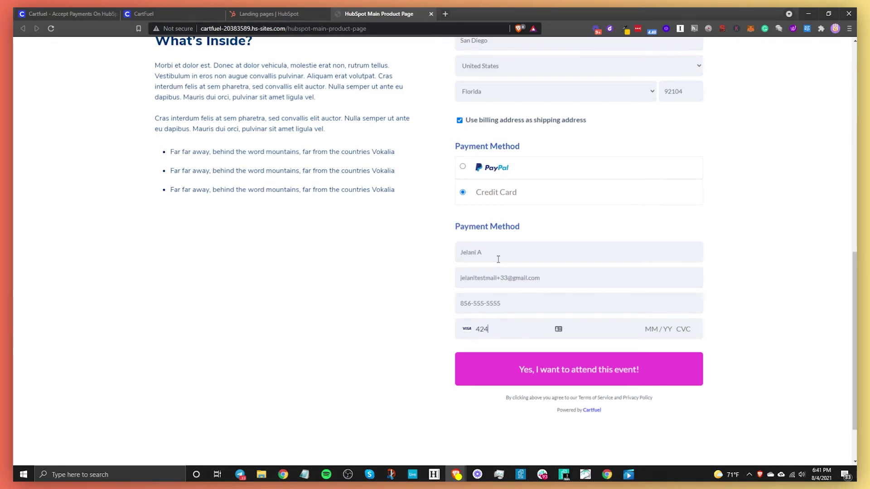
{"action": "type", "text": "2 4242 4242 4242 04 / 24 242 42424"}
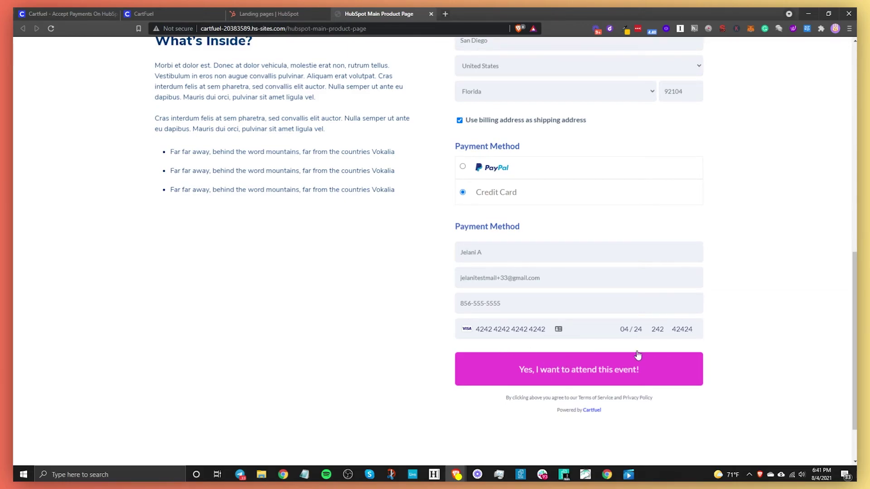
{"action": "left_click", "coordinate": [550, 376]}
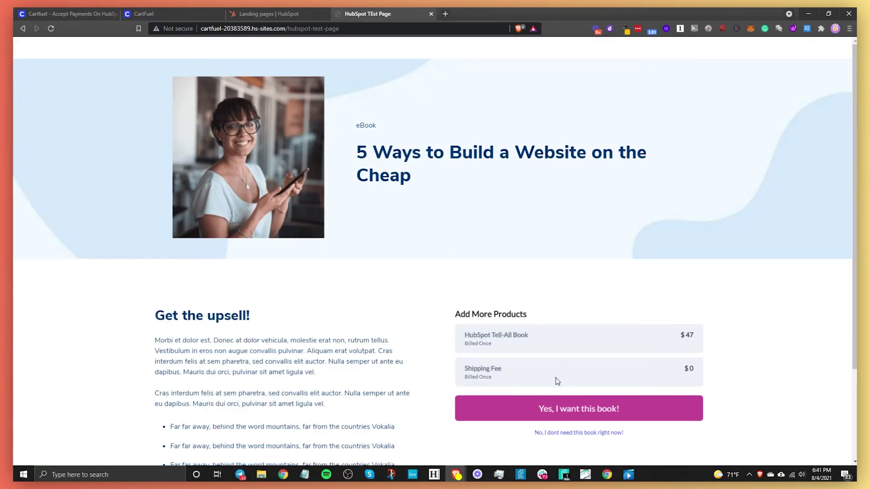
{"action": "scroll", "coordinate": [565, 383], "scroll_direction": "down", "scroll_amount": 3}
{"action": "scroll", "coordinate": [565, 383], "scroll_direction": "up", "scroll_amount": 2}
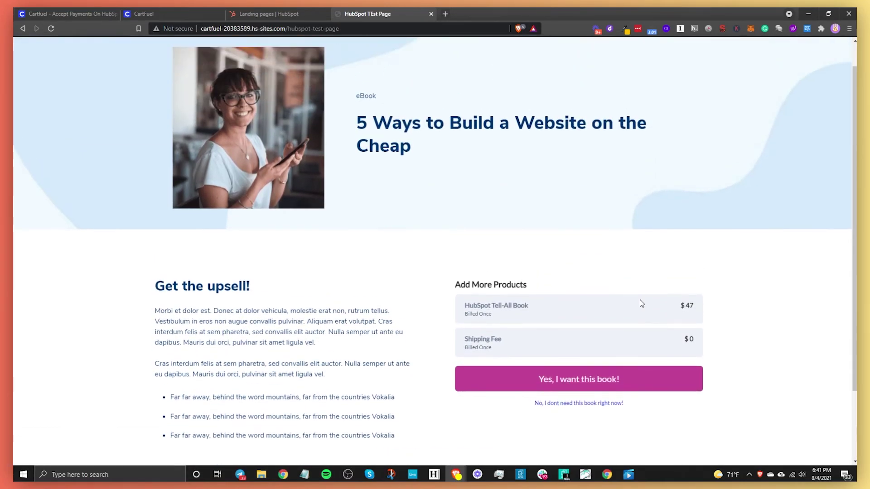
{"action": "left_click", "coordinate": [144, 13]}
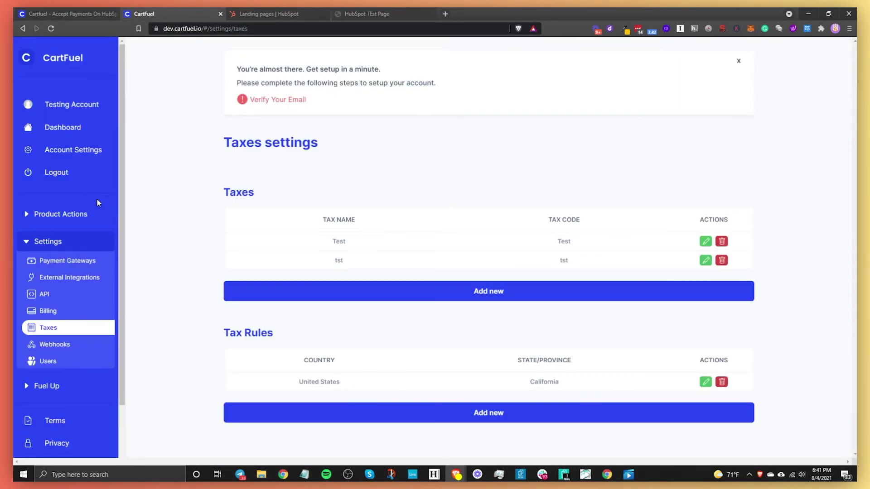
Step: Open the Ticket Selling Event product sequence for editing
{"action": "left_click", "coordinate": [62, 215]}
{"action": "left_click", "coordinate": [58, 249]}
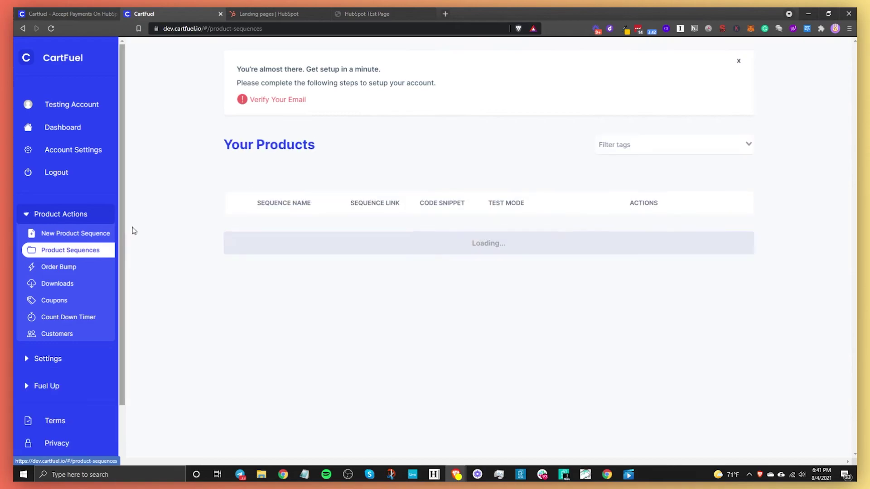
{"action": "scroll", "coordinate": [323, 324], "scroll_direction": "down", "scroll_amount": 4}
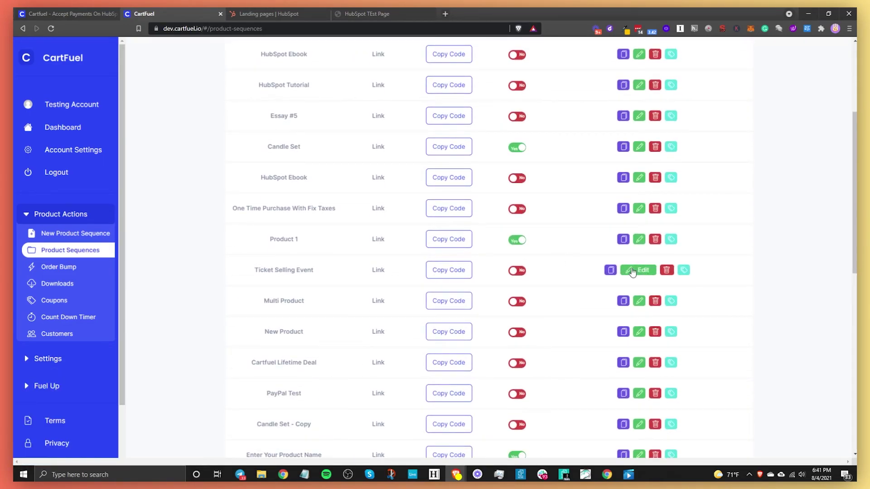
{"action": "left_click", "coordinate": [638, 270]}
{"action": "scroll", "coordinate": [536, 283], "scroll_direction": "down", "scroll_amount": 4}
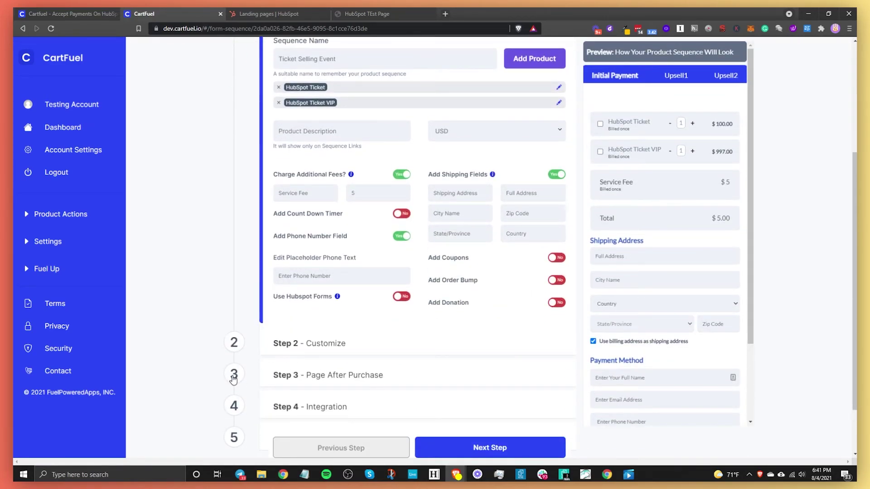
Step: In Step 3, set the upsell Shipping Fee price to 5 and save the sequence
{"action": "left_click", "coordinate": [233, 376]}
{"action": "left_click", "coordinate": [460, 284]}
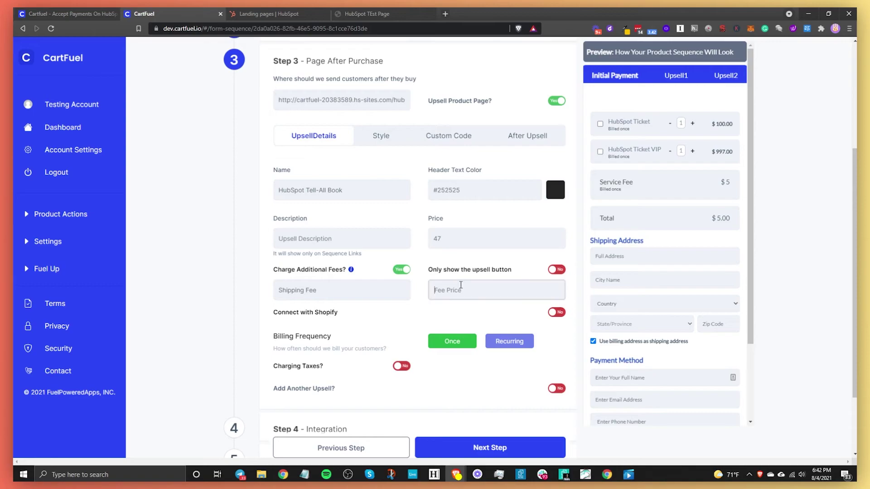
{"action": "type", "text": "5"}
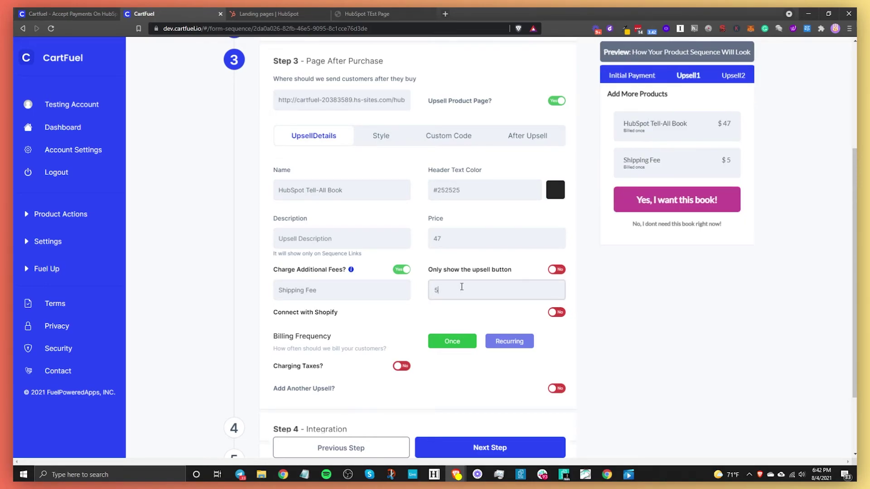
{"action": "left_click", "coordinate": [439, 313]}
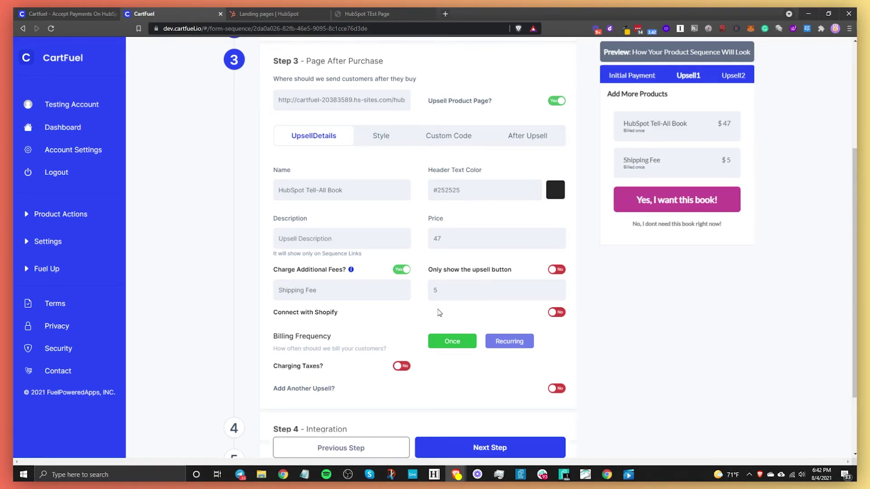
{"action": "left_click", "coordinate": [448, 292]}
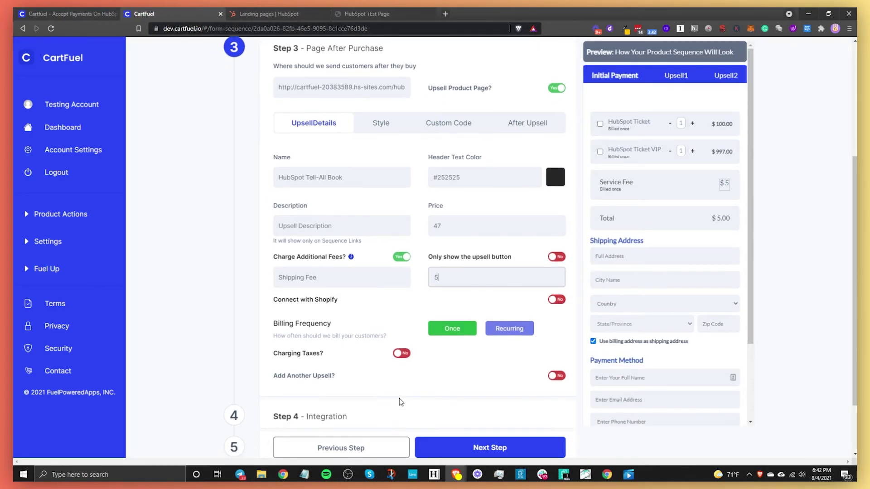
{"action": "scroll", "coordinate": [398, 402], "scroll_direction": "down", "scroll_amount": 2}
{"action": "left_click", "coordinate": [413, 453]}
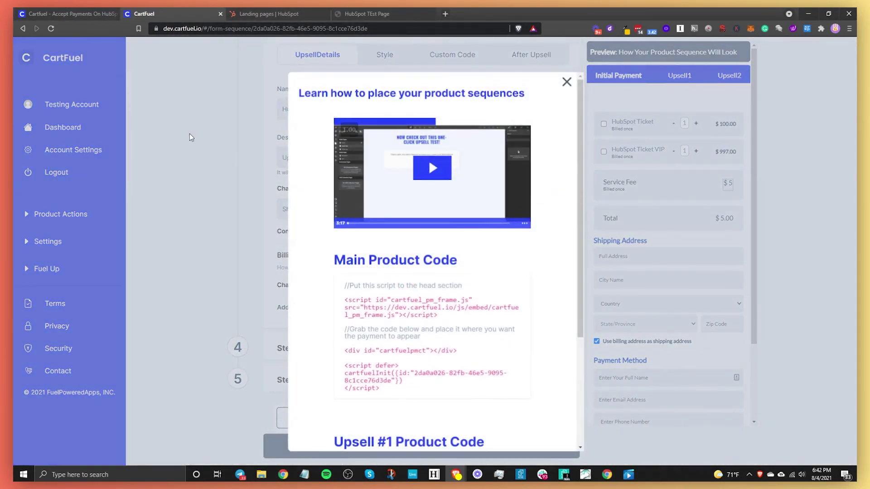
Step: Reload the upsell page showing the $5 Shipping Fee and accept the Tell-All Book offer
{"action": "left_click", "coordinate": [354, 15]}
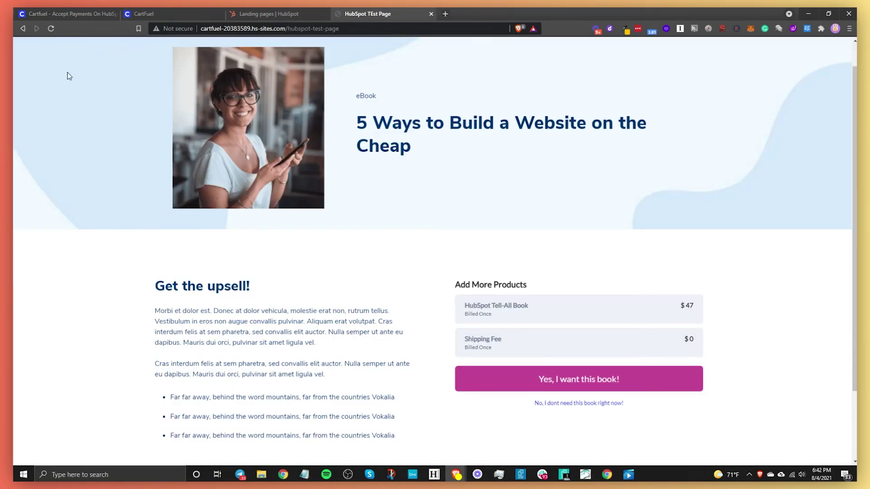
{"action": "left_click", "coordinate": [49, 29]}
{"action": "left_click", "coordinate": [612, 383]}
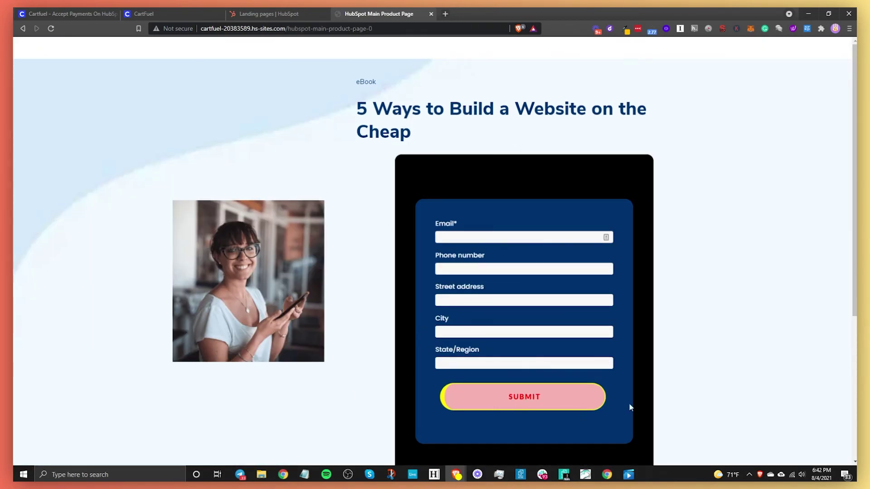
{"action": "scroll", "coordinate": [471, 302], "scroll_direction": "down", "scroll_amount": 4}
{"action": "scroll", "coordinate": [485, 298], "scroll_direction": "up", "scroll_amount": 3}
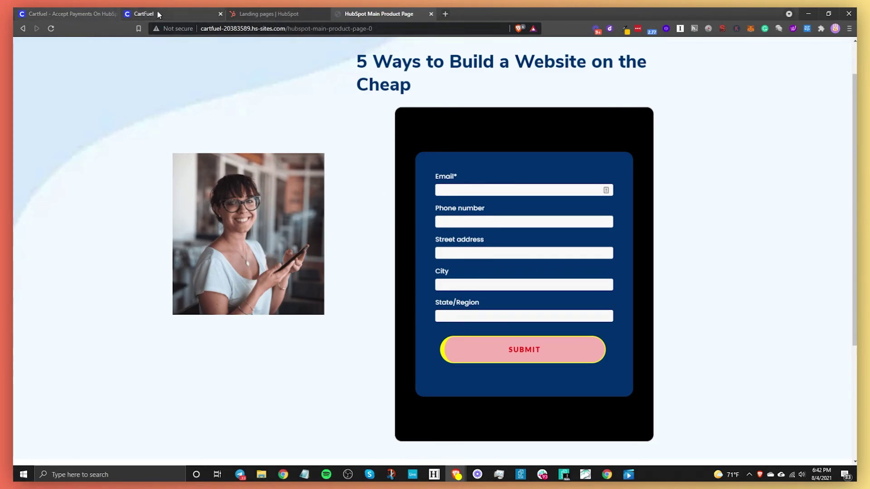
Step: Open the test contact and expand its HubSpot Ticket (200 USD) and Tell-All Book purchase activities
{"action": "left_click", "coordinate": [259, 13]}
{"action": "mouse_move", "coordinate": [68, 51]}
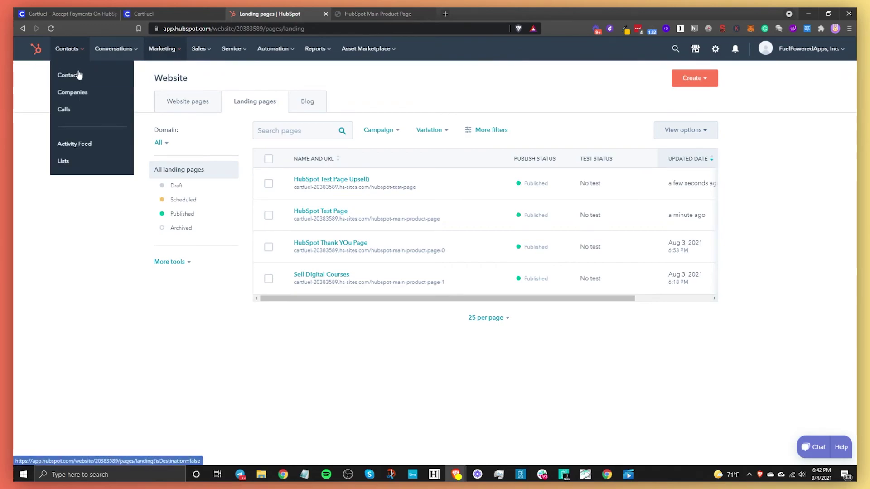
{"action": "left_click", "coordinate": [79, 74]}
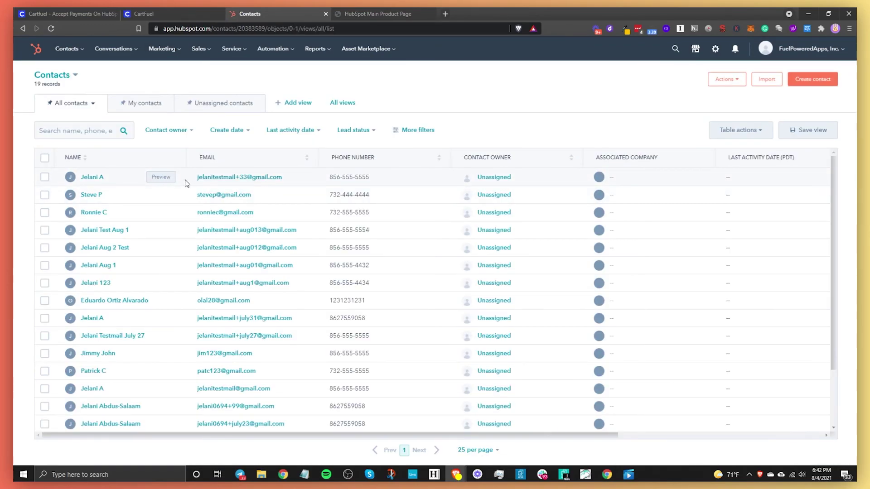
{"action": "left_click", "coordinate": [92, 177]}
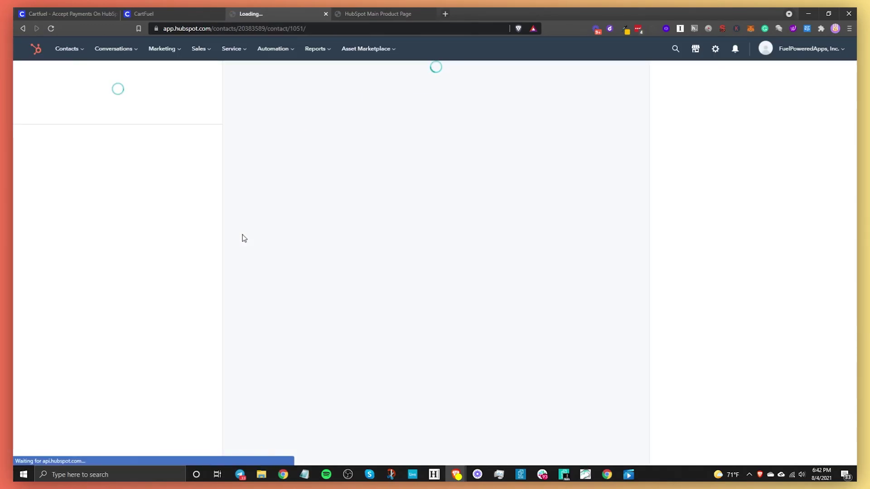
{"action": "left_click", "coordinate": [290, 221]}
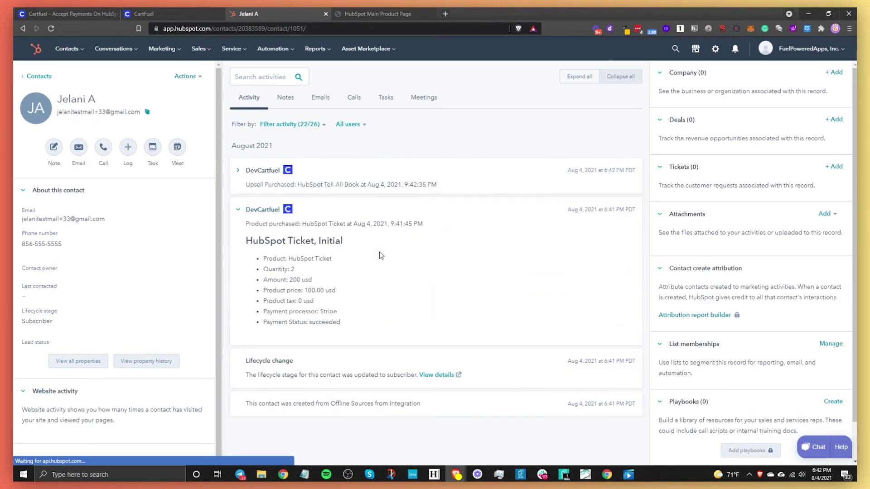
{"action": "left_click_drag", "start_coordinate": [290, 279], "coordinate": [316, 286]}
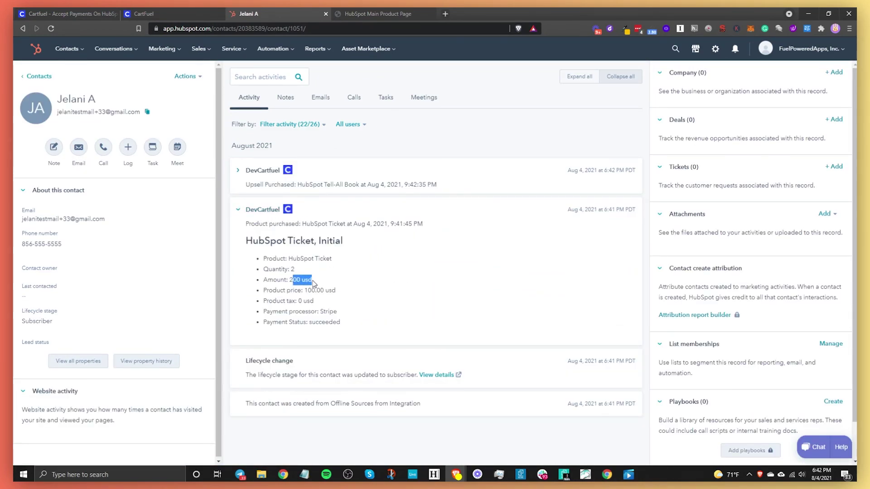
{"action": "left_click", "coordinate": [335, 181]}
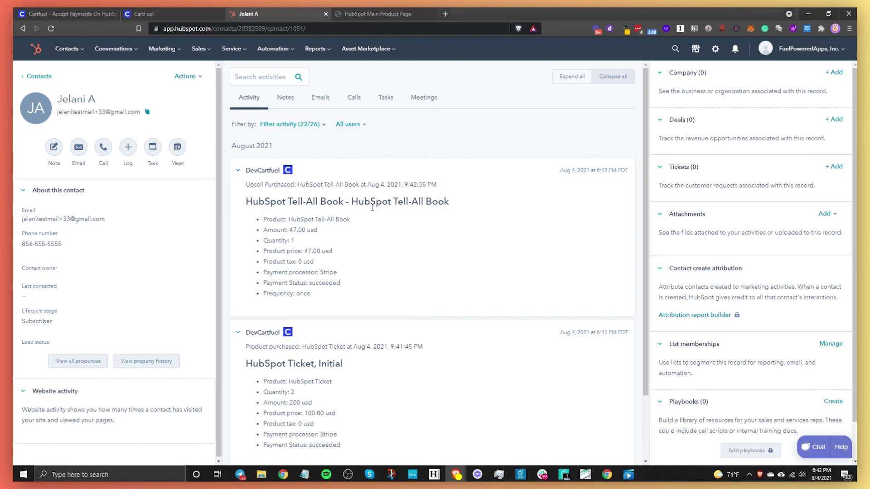
{"action": "scroll", "coordinate": [172, 315], "scroll_direction": "down", "scroll_amount": 2}
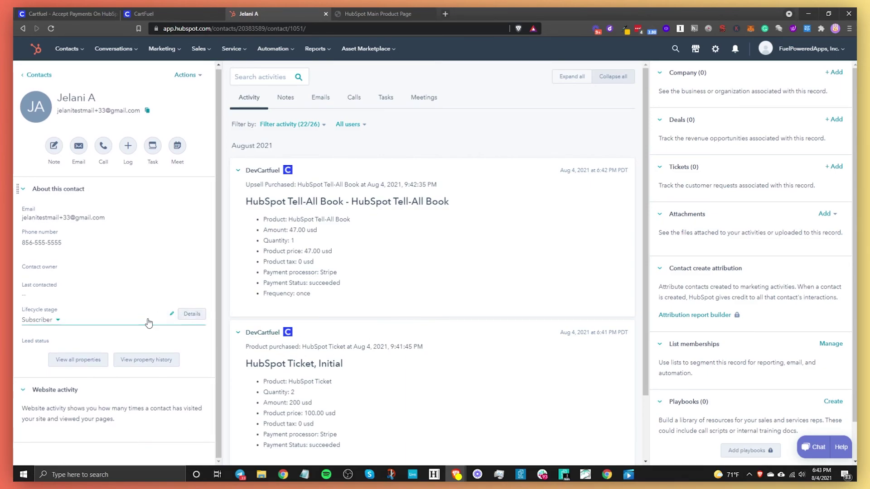
{"action": "scroll", "coordinate": [405, 345], "scroll_direction": "down", "scroll_amount": 2}
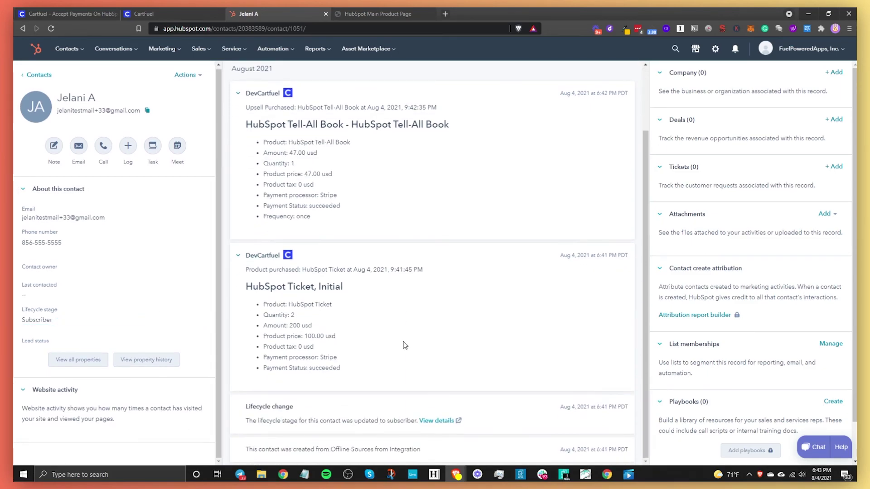
Step: Show all the contact's properties, expanding the Contact activity group, and scroll through them
{"action": "left_click", "coordinate": [88, 361]}
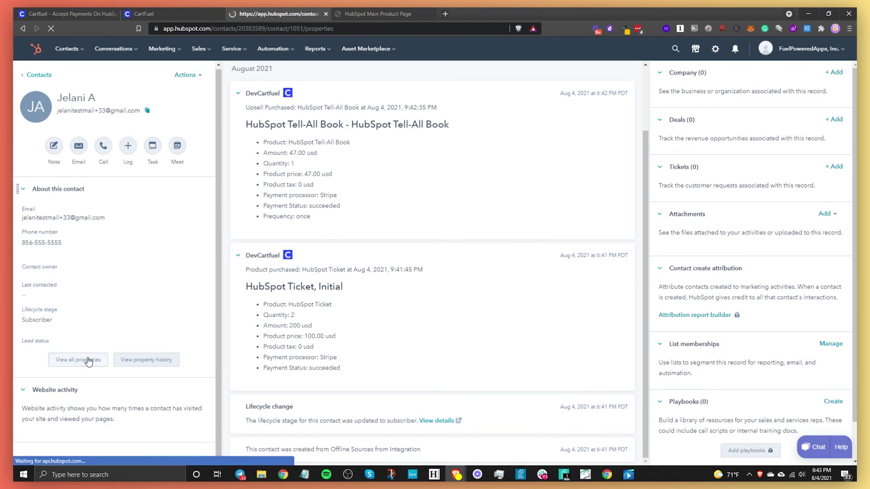
{"action": "left_click", "coordinate": [413, 216]}
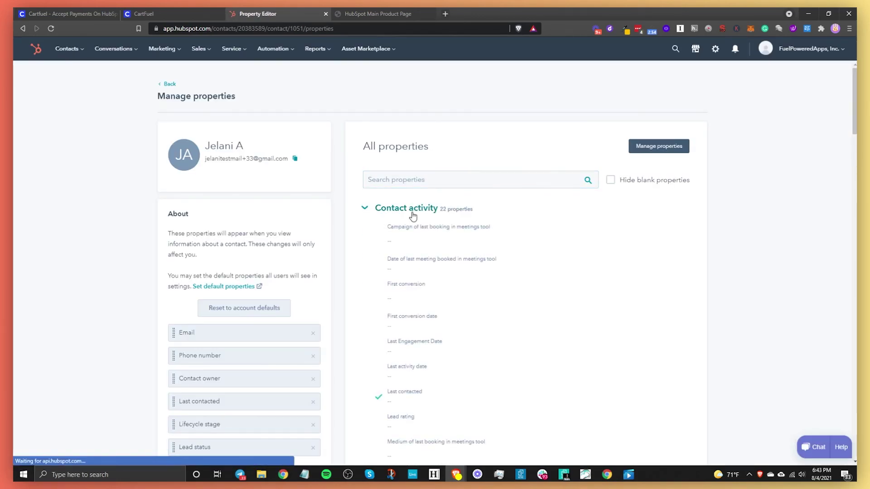
{"action": "scroll", "coordinate": [566, 301], "scroll_direction": "down", "scroll_amount": 7}
{"action": "scroll", "coordinate": [562, 304], "scroll_direction": "down", "scroll_amount": 10}
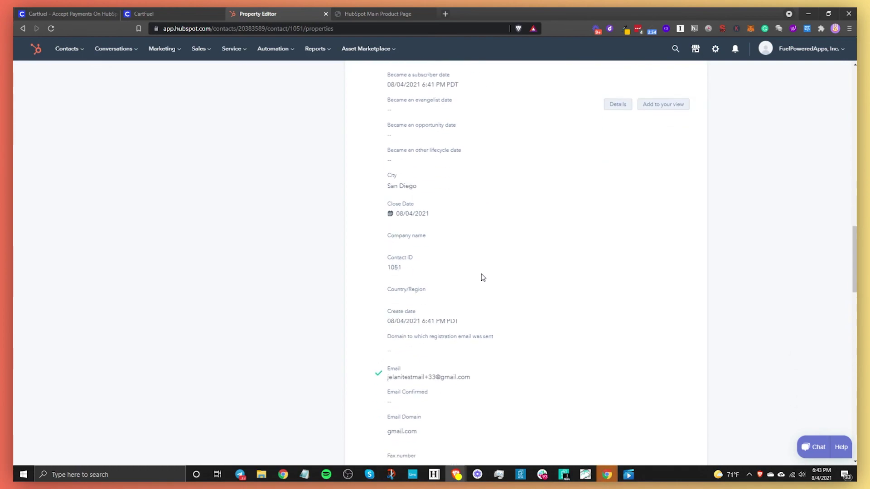
{"action": "scroll", "coordinate": [433, 369], "scroll_direction": "down", "scroll_amount": 15}
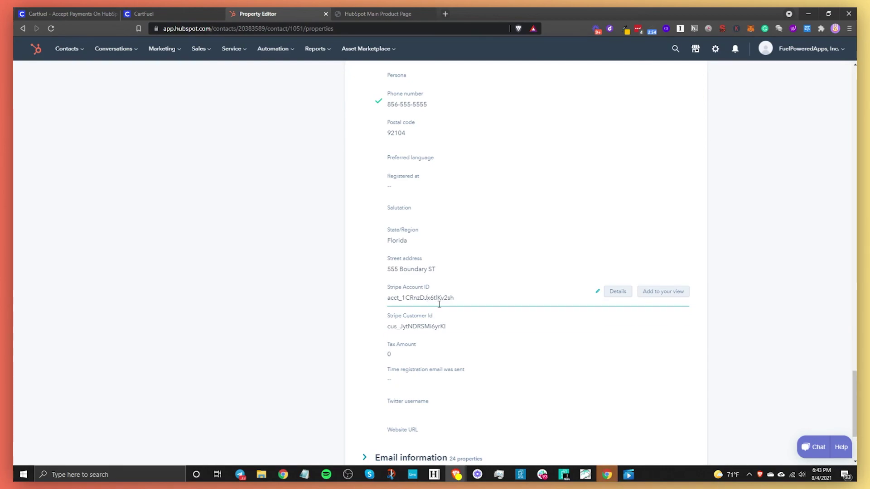
{"action": "scroll", "coordinate": [369, 132], "scroll_direction": "up", "scroll_amount": 8}
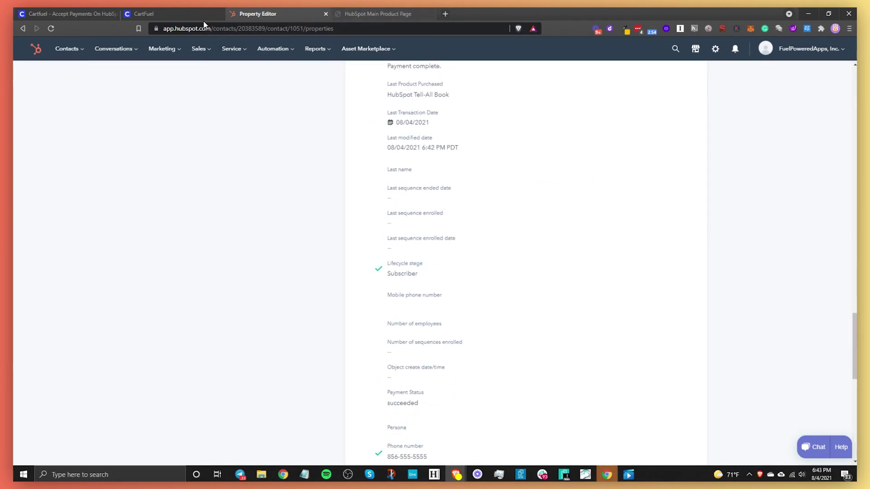
{"action": "left_click", "coordinate": [56, 14]}
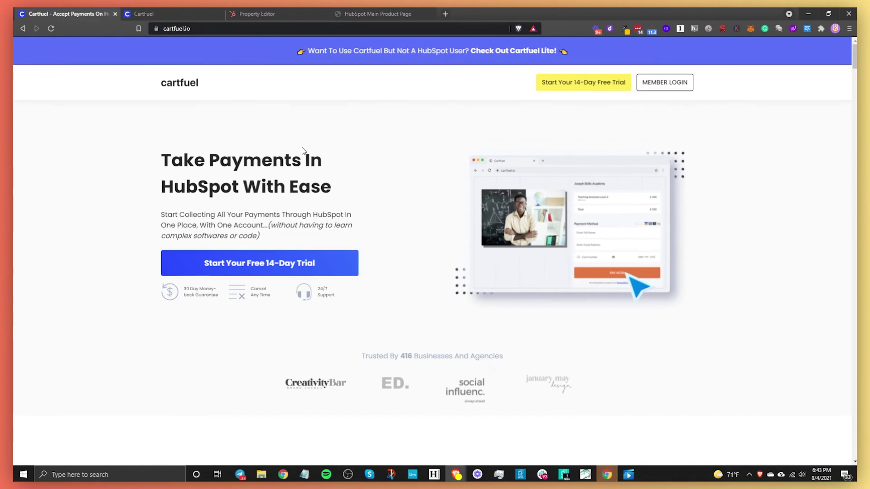